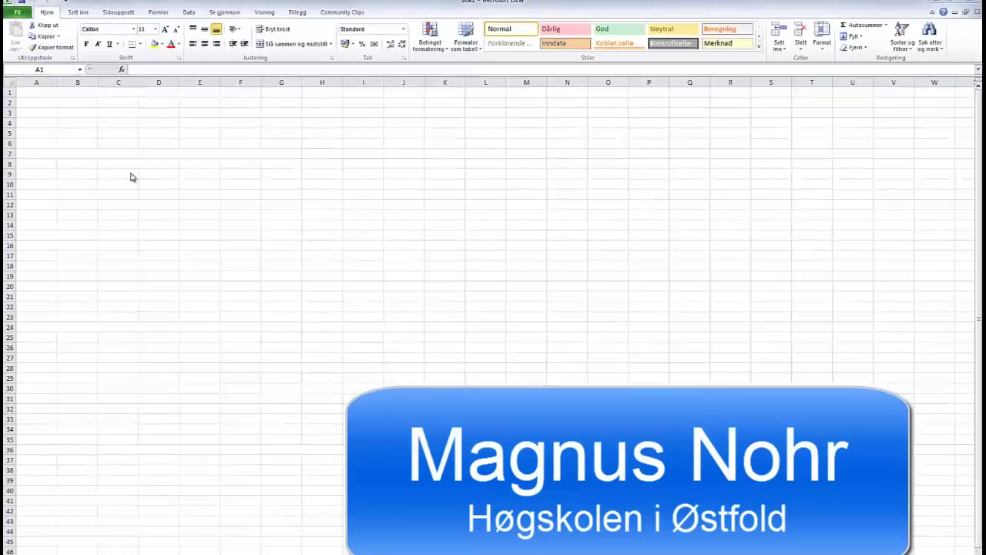
# Step: Enter 'f' in A1, then select whole rows 1, 2 and finally 4
pyautogui.write('f')
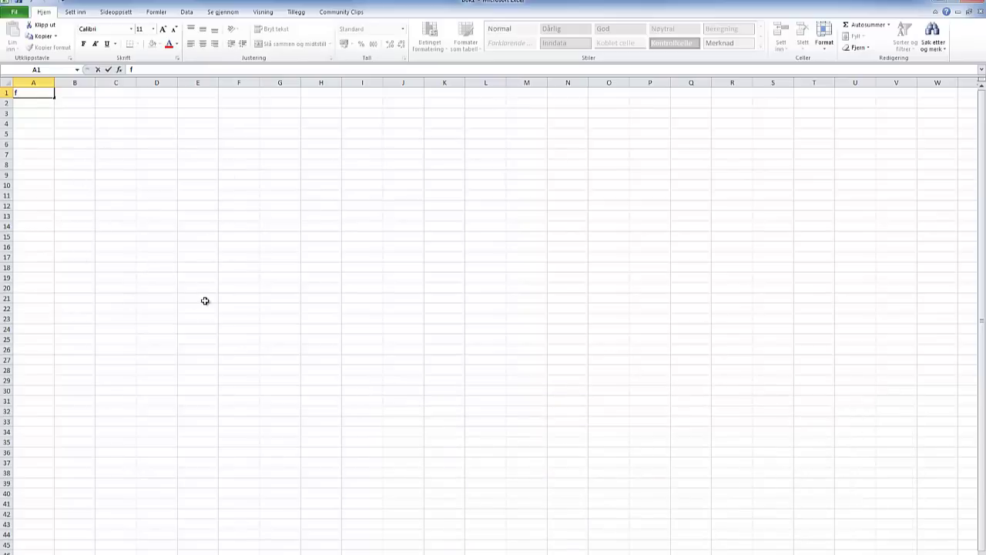
pyautogui.click(87, 132)
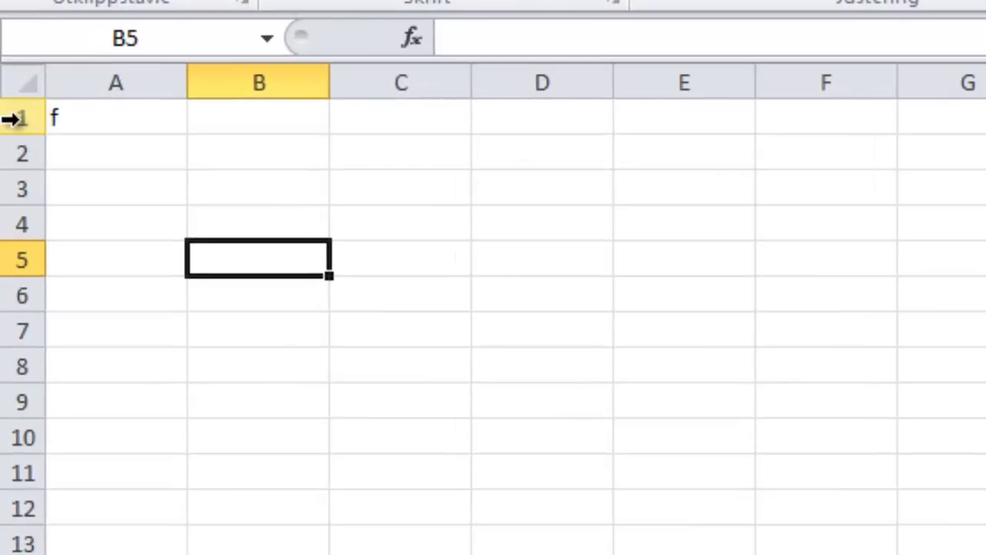
pyautogui.click(4, 92)
pyautogui.click(18, 153)
pyautogui.click(18, 222)
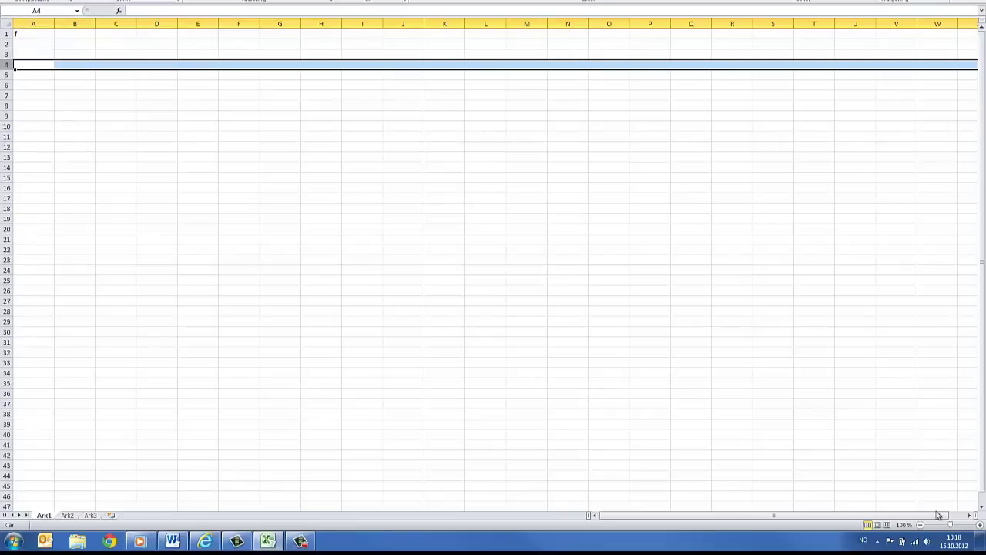
# Step: Scroll across the sheet, then select cell A1 holding the stray 'f'
pyautogui.click(970, 515)
pyautogui.click(970, 514)
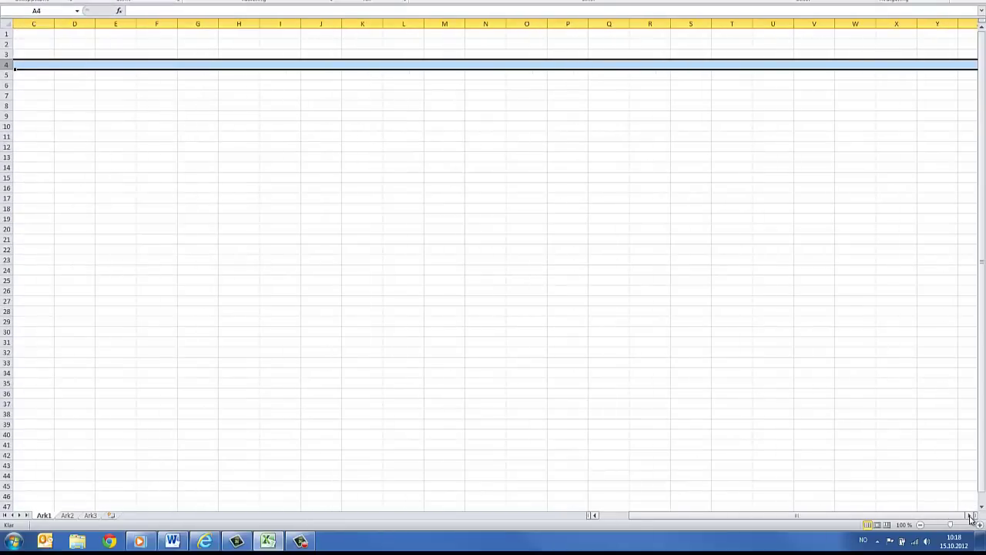
pyautogui.click(970, 514)
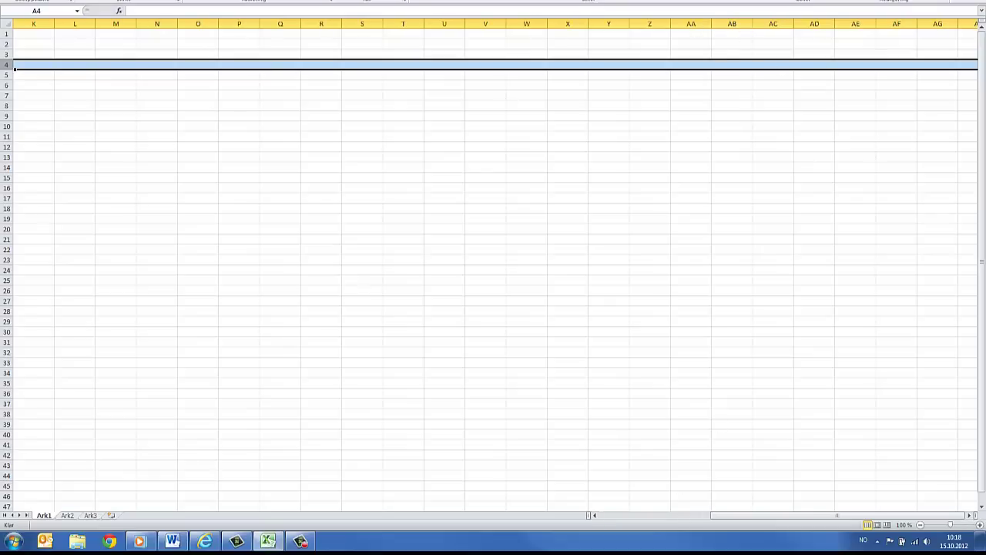
pyautogui.moveTo(745, 514); pyautogui.dragTo(608, 516)
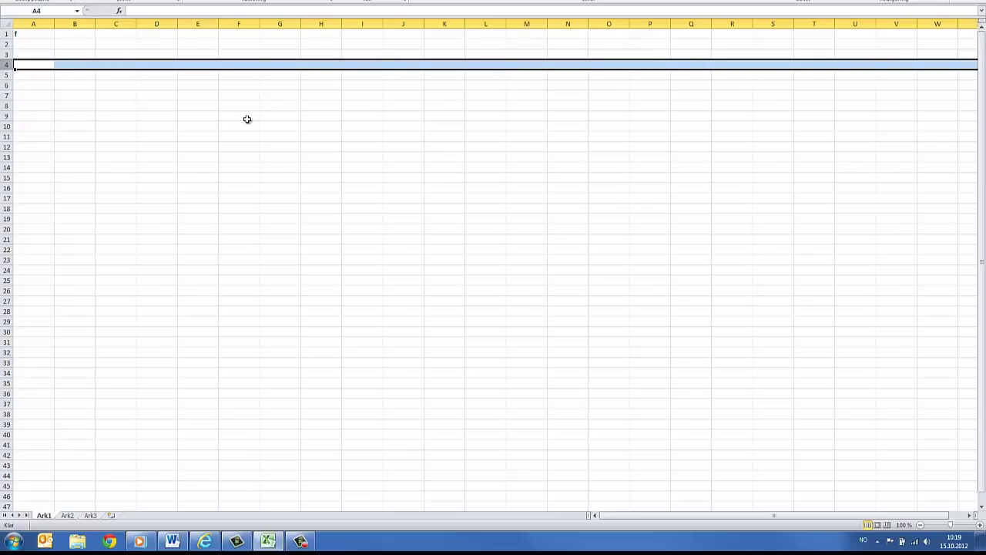
pyautogui.click(161, 148)
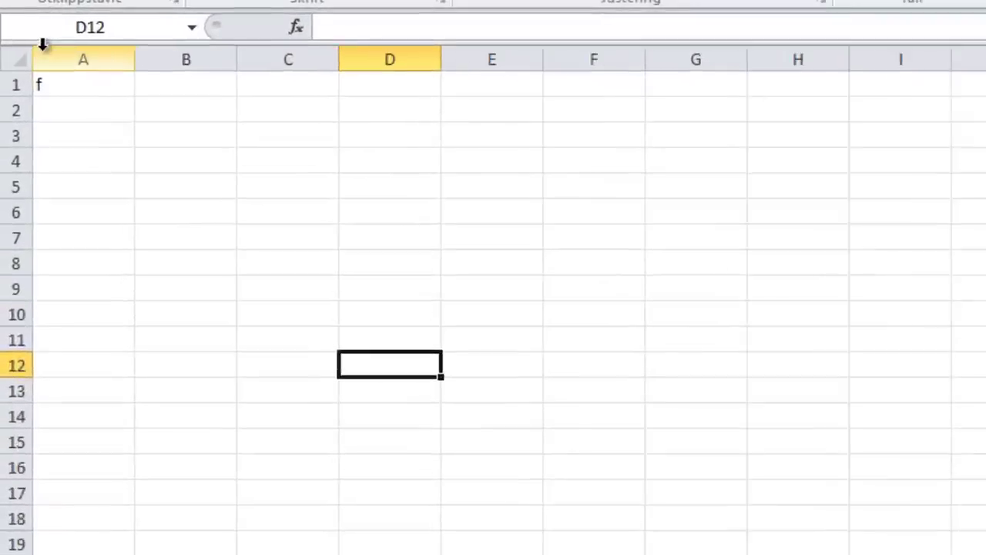
pyautogui.click(35, 28)
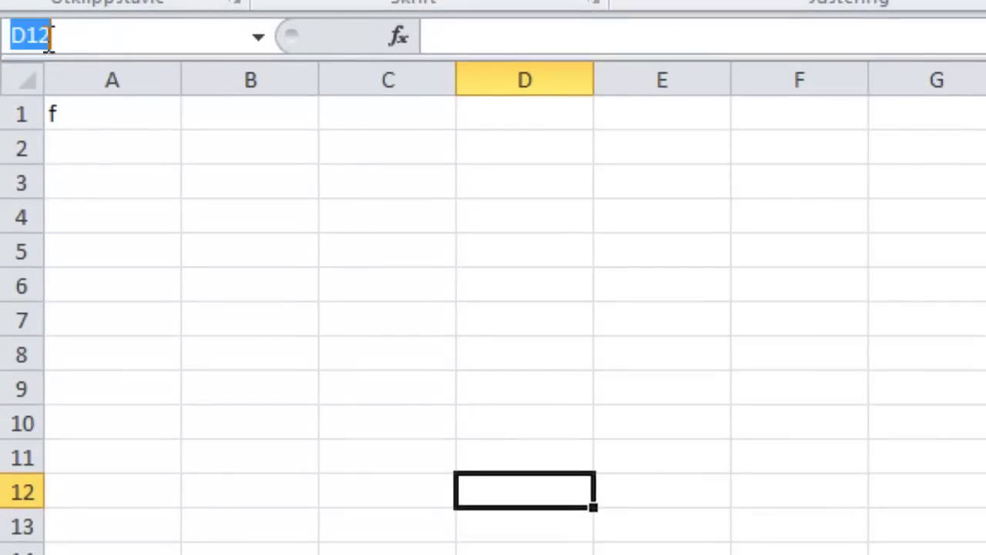
pyautogui.click(115, 137)
pyautogui.click(114, 110)
# Step: Delete the 'f' from A1, zoom the sheet to 300% and select A2
pyautogui.press('Delete')
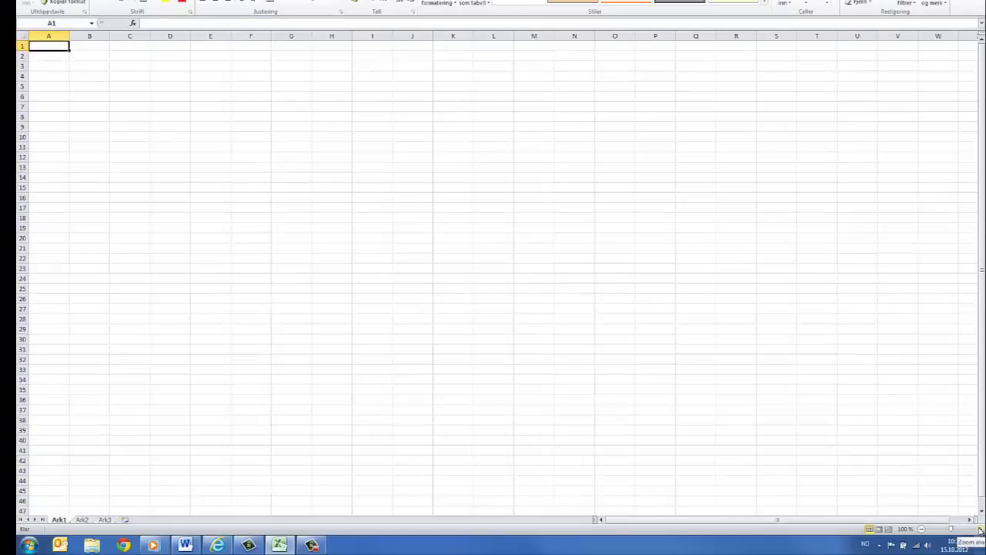
pyautogui.click(980, 530)
pyautogui.click(980, 530)
pyautogui.click(980, 530)
pyautogui.click(980, 530)
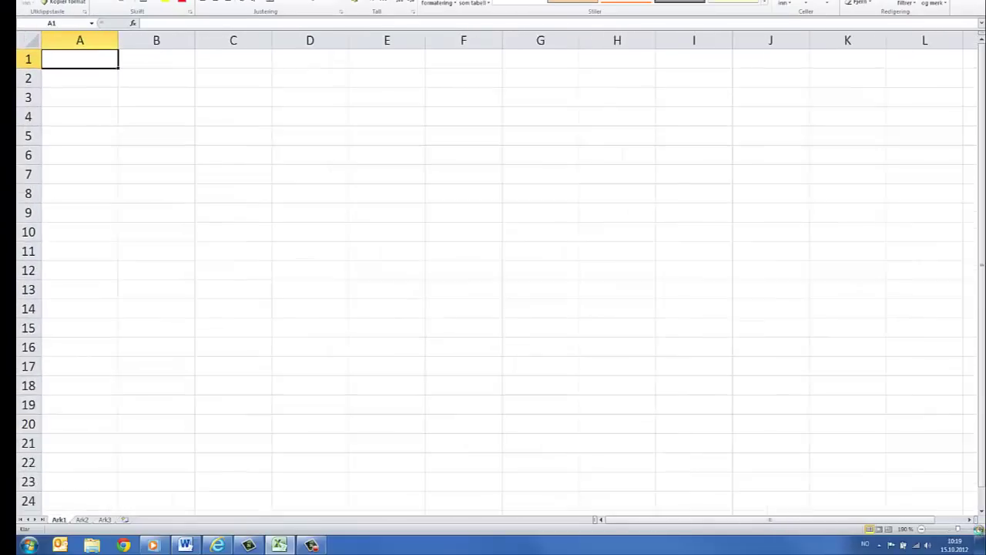
pyautogui.click(979, 530)
pyautogui.doubleClick(979, 530)
pyautogui.doubleClick(979, 530)
pyautogui.doubleClick(979, 530)
pyautogui.click(980, 530)
pyautogui.doubleClick(979, 530)
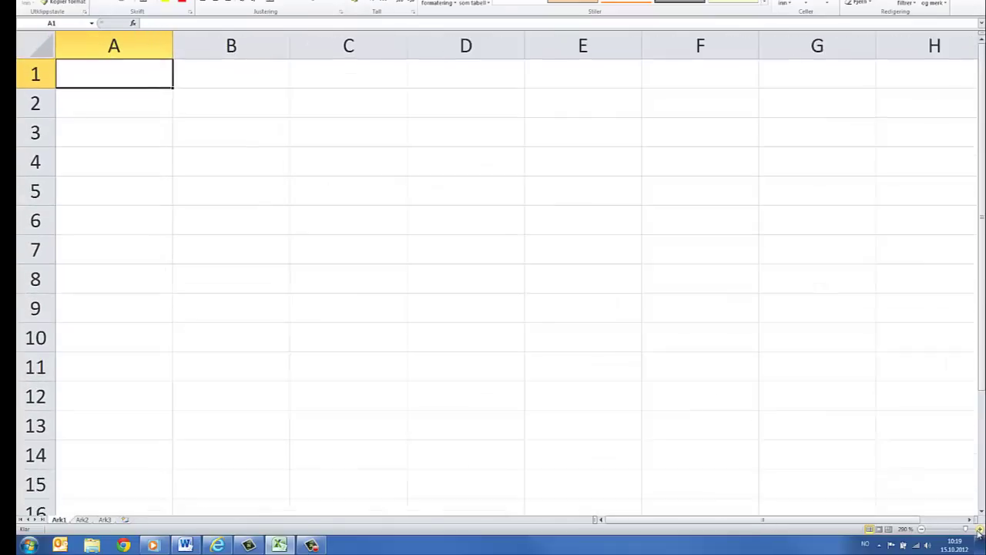
pyautogui.click(979, 530)
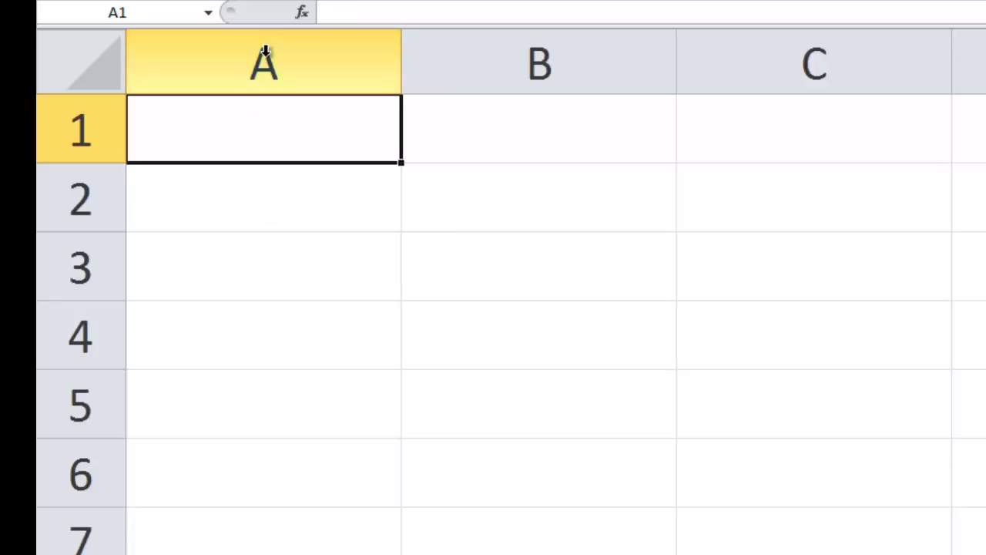
pyautogui.click(266, 204)
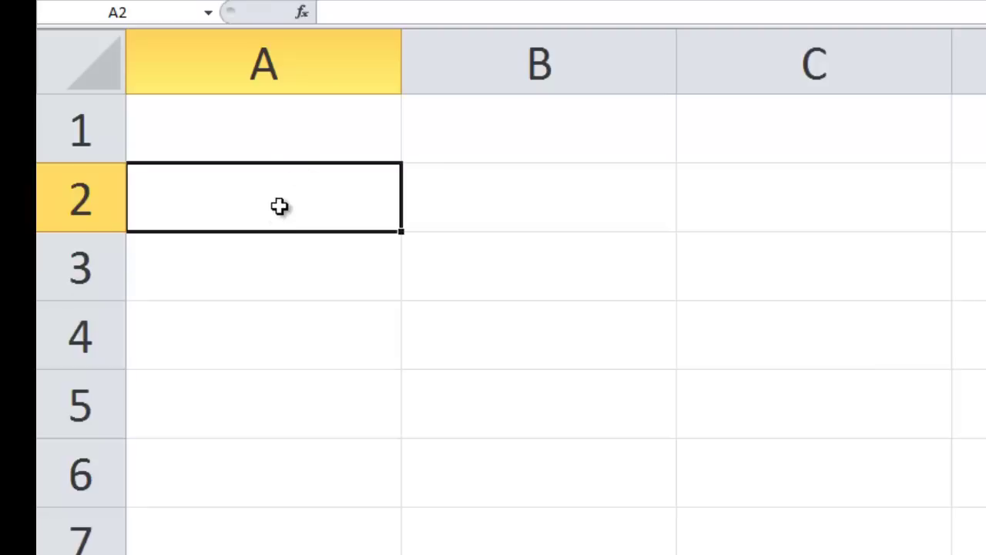
# Step: Type the Norwegian sentence 'Hei jeg heter' followed by a name into A1
pyautogui.click(305, 144)
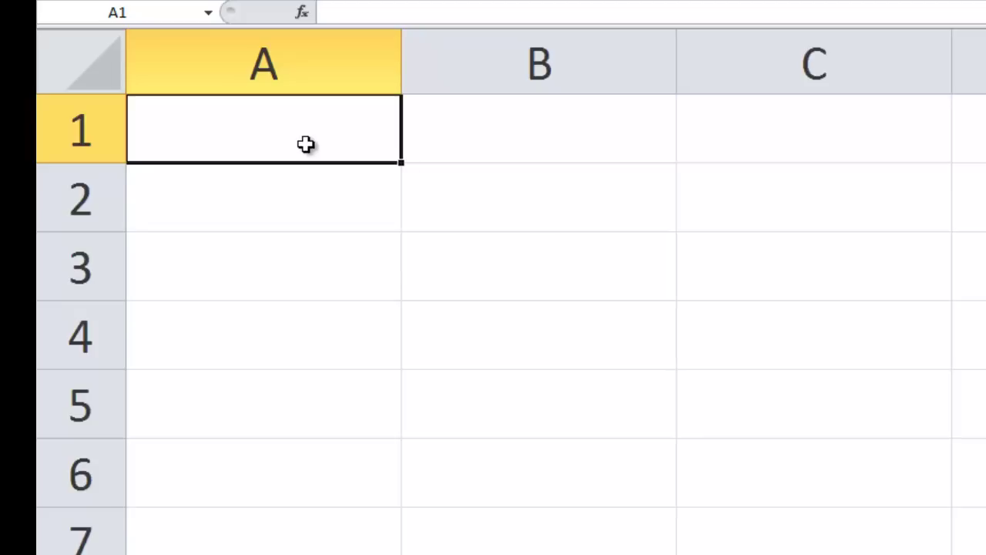
pyautogui.write('He')
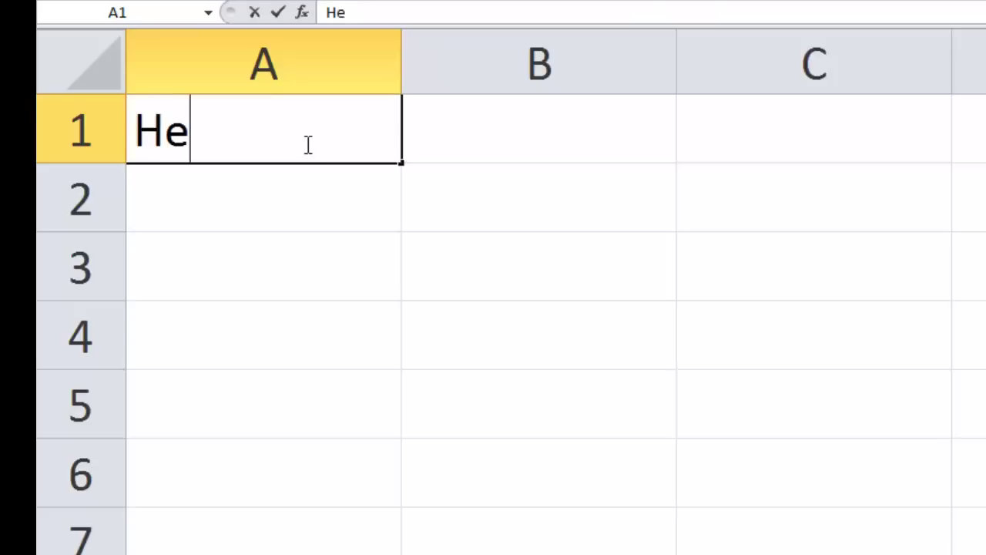
pyautogui.write('i jeg he')
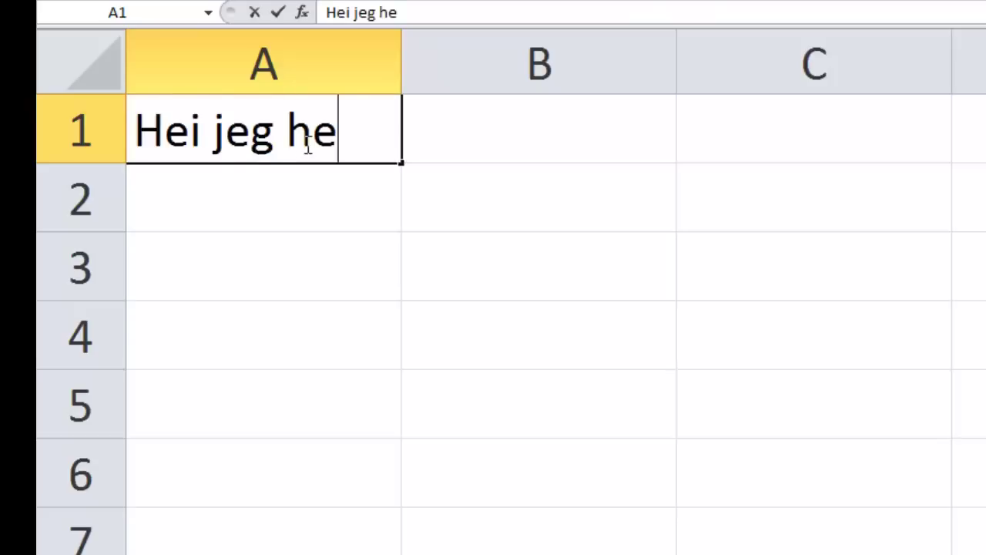
pyautogui.write('ter magnus')
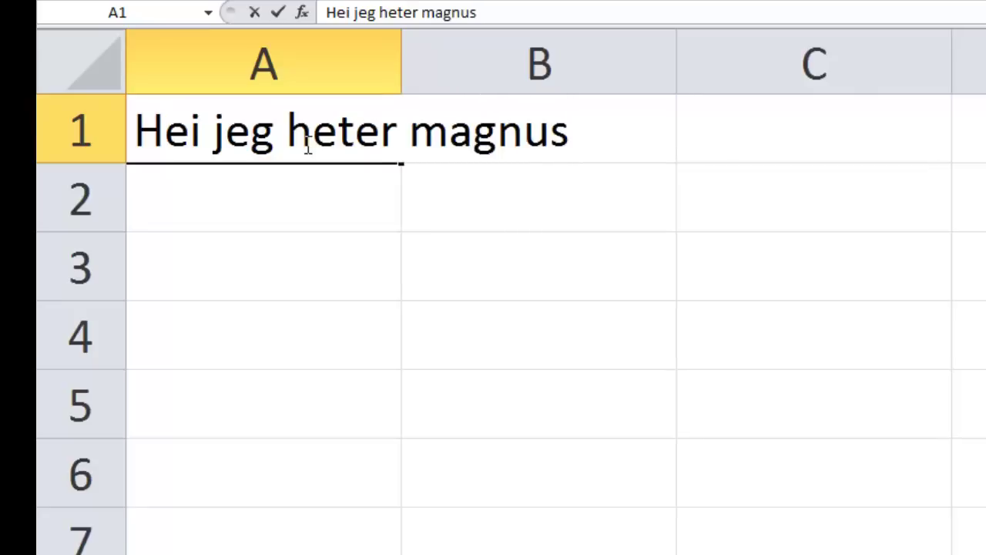
pyautogui.click(305, 196)
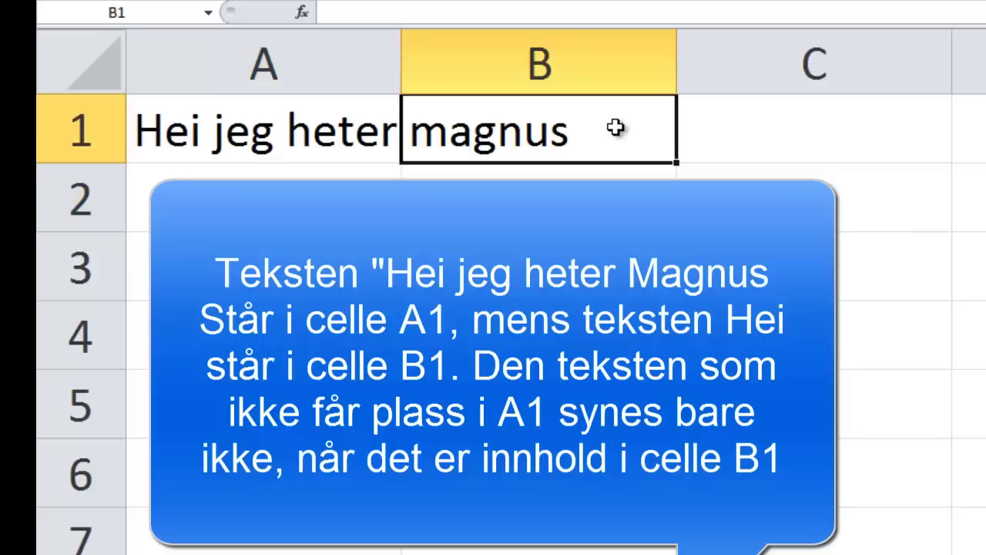
# Step: Enter 'hei' in B1 and reselect A1
pyautogui.write('h')
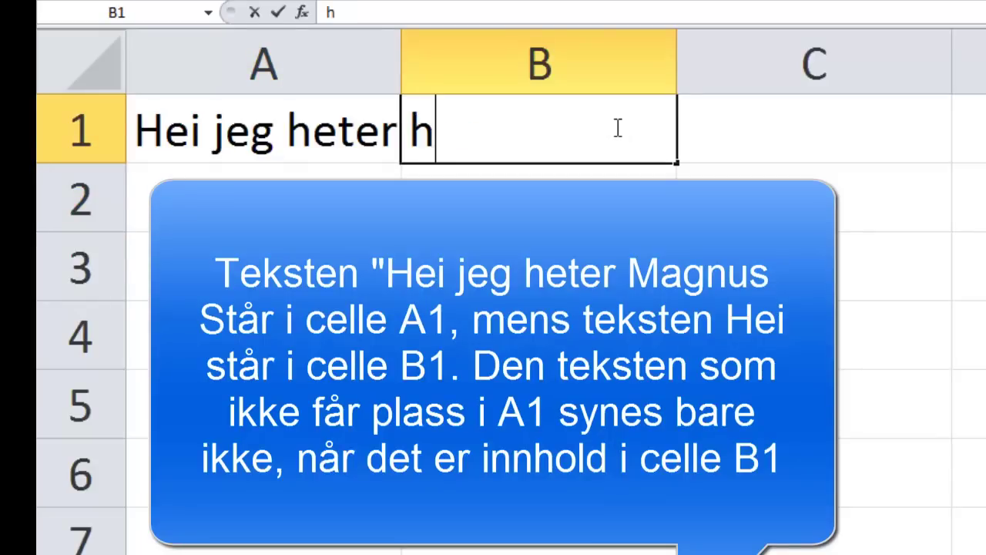
pyautogui.write('ei')
pyautogui.press('Return')
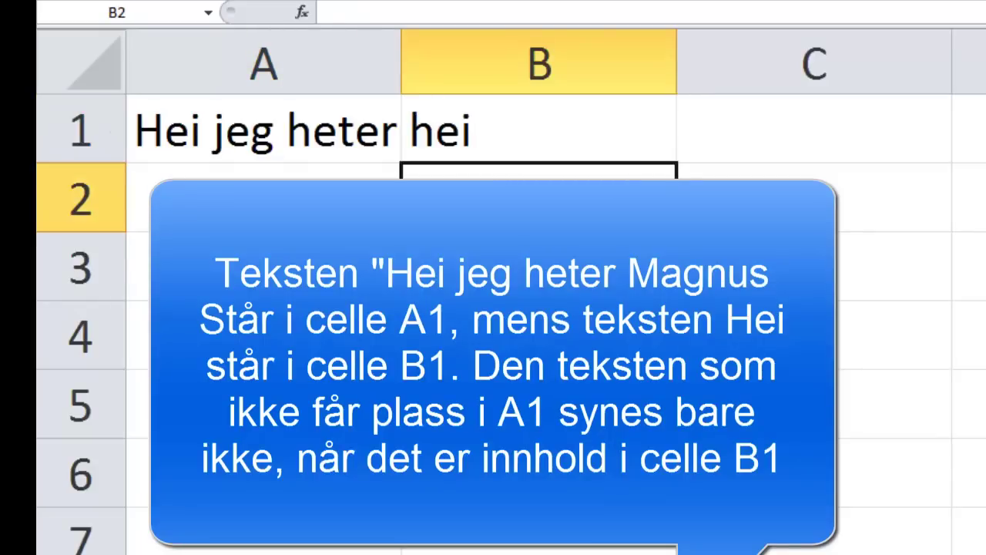
pyautogui.click(268, 147)
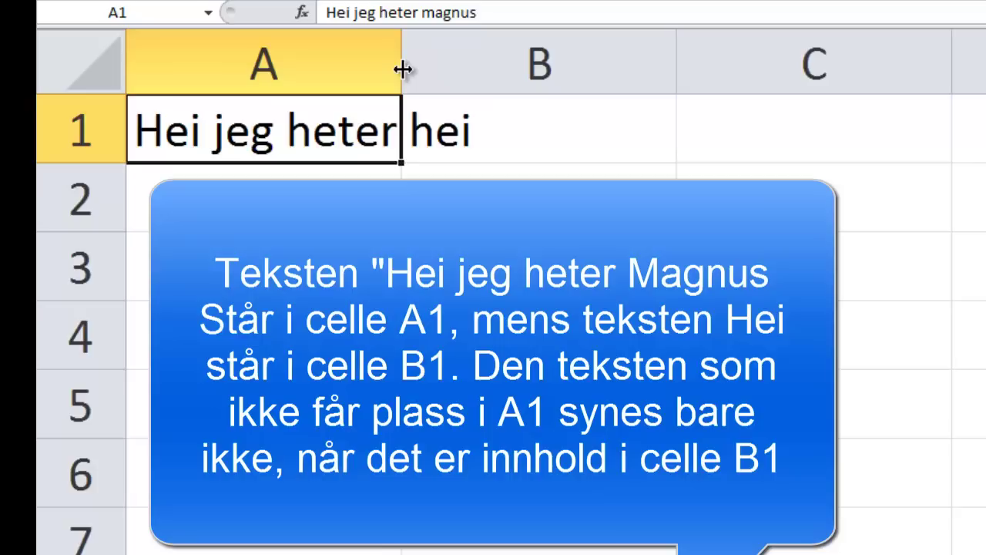
# Step: Autofit column A to A1's sentence, narrow it, then autofit it again
pyautogui.doubleClick(402, 69)
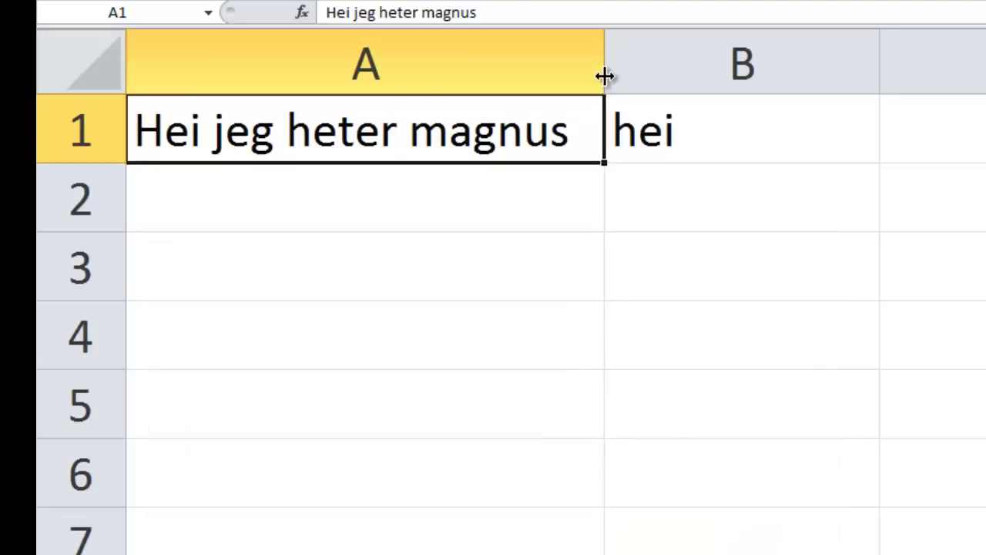
pyautogui.moveTo(604, 74); pyautogui.dragTo(507, 72)
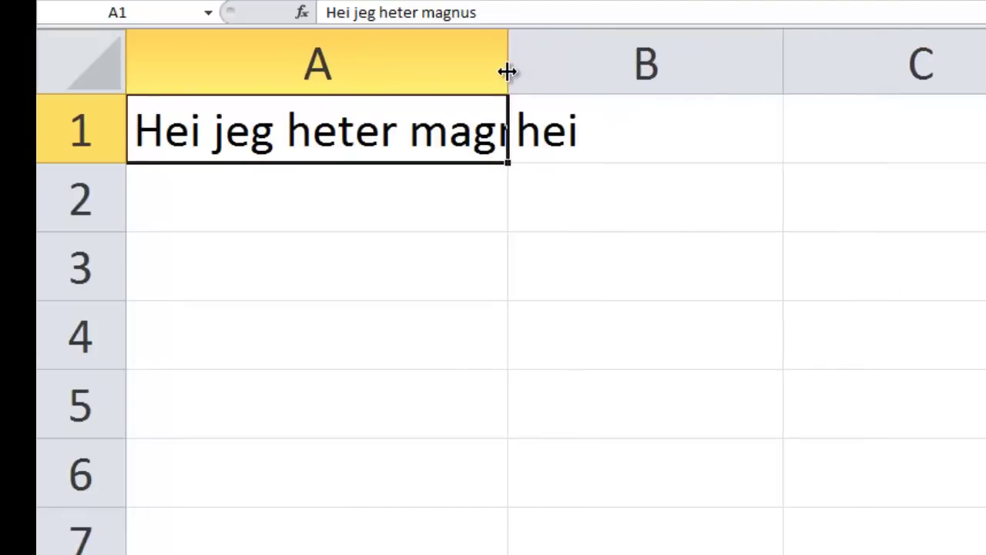
pyautogui.doubleClick(507, 72)
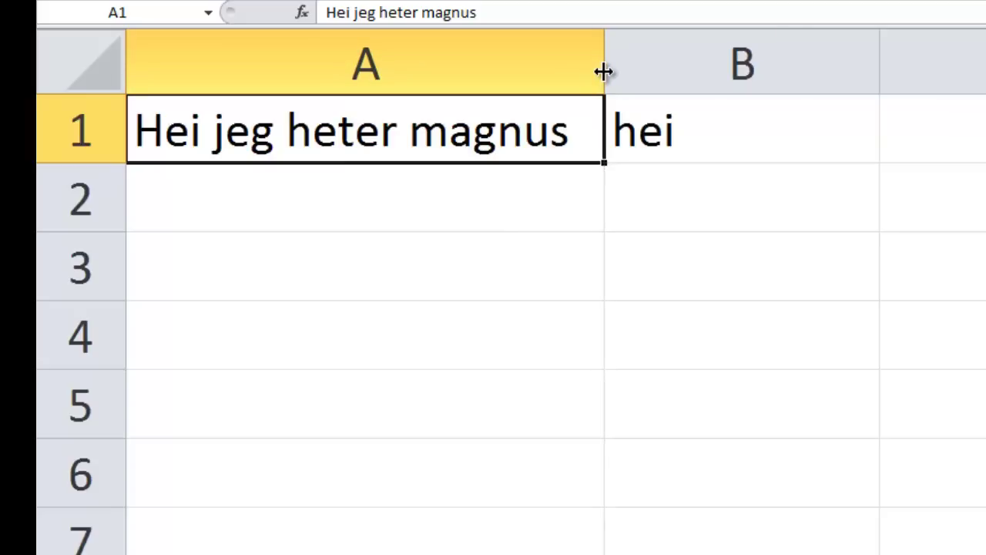
pyautogui.click(393, 200)
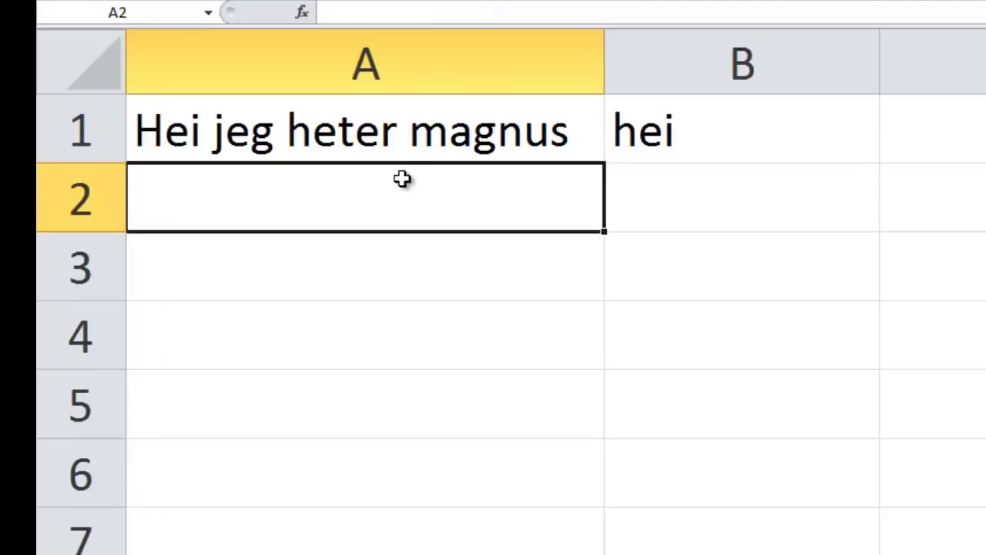
pyautogui.write('1')
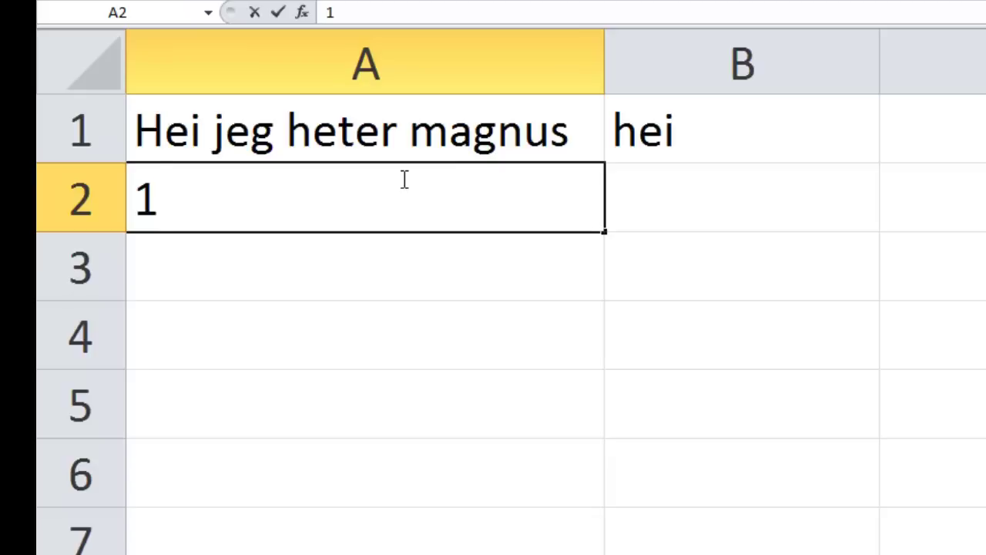
pyautogui.press('Tab')
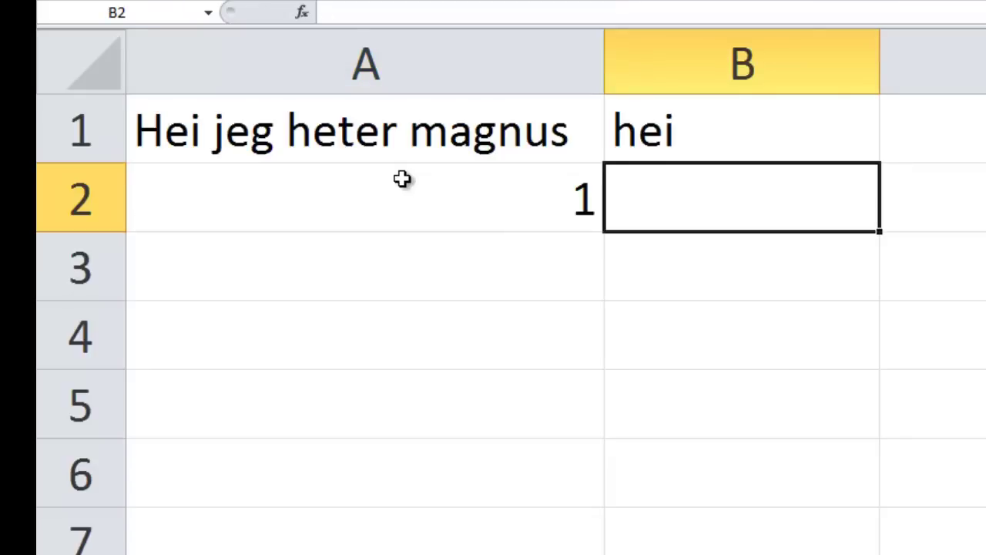
pyautogui.write('123456')
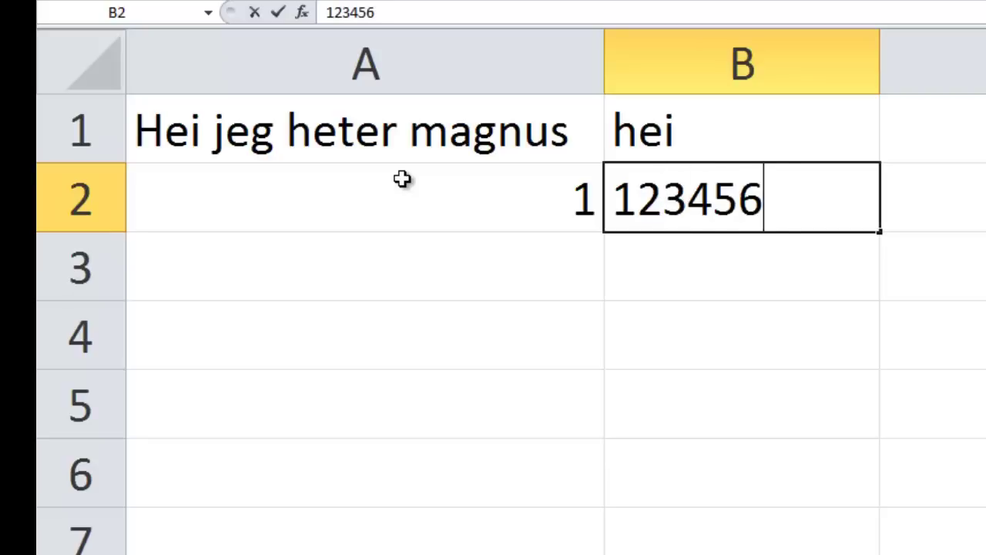
pyautogui.write('67890986')
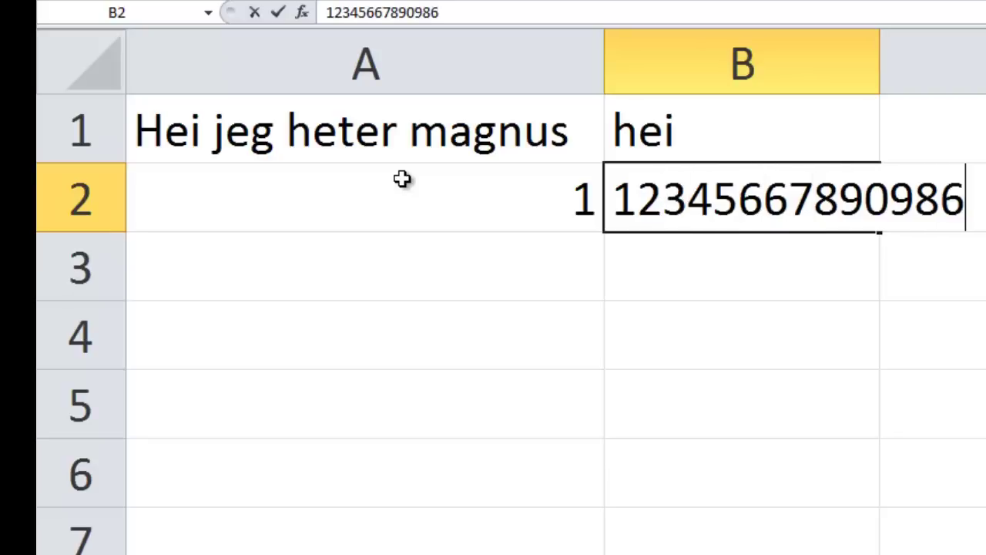
pyautogui.write('65')
pyautogui.click(651, 446)
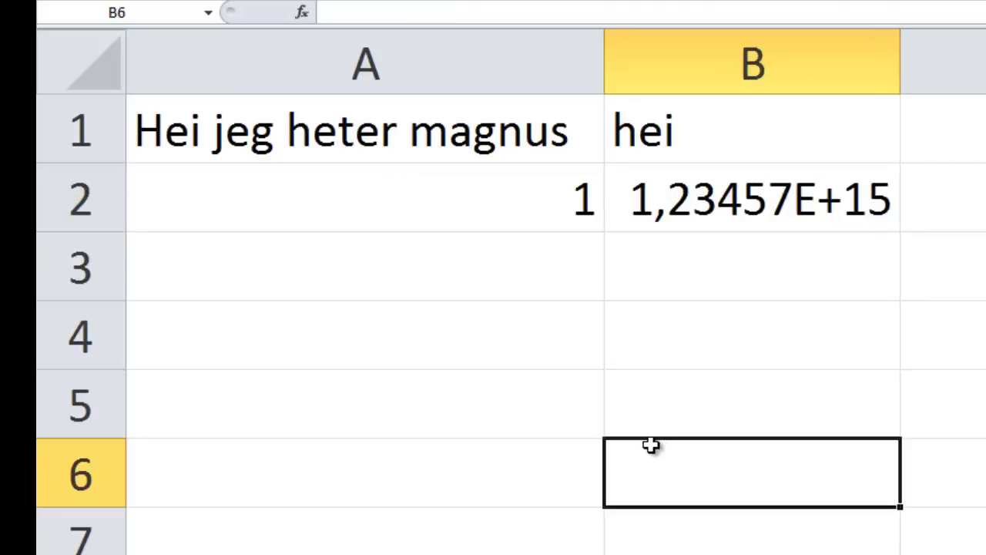
pyautogui.click(806, 200)
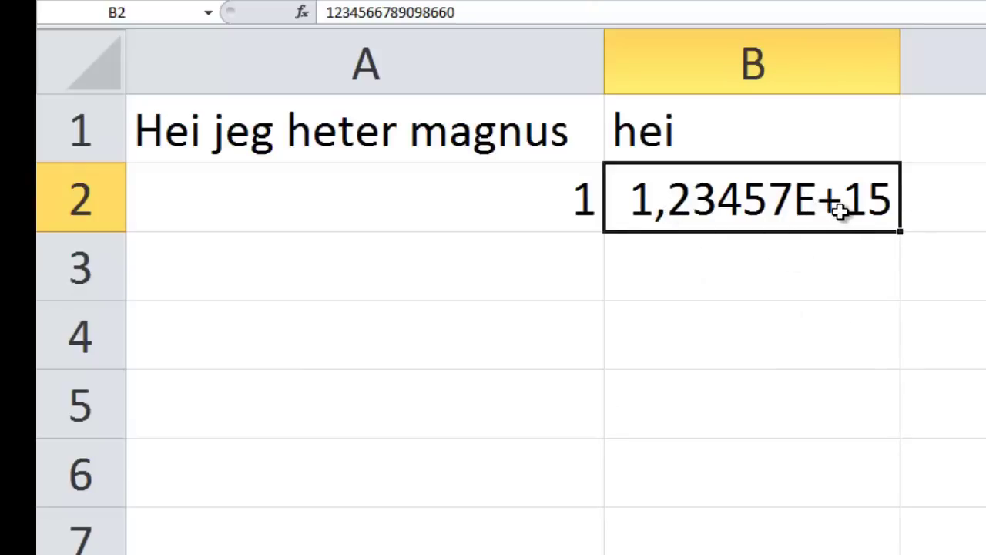
pyautogui.press('Delete')
pyautogui.write('23348')
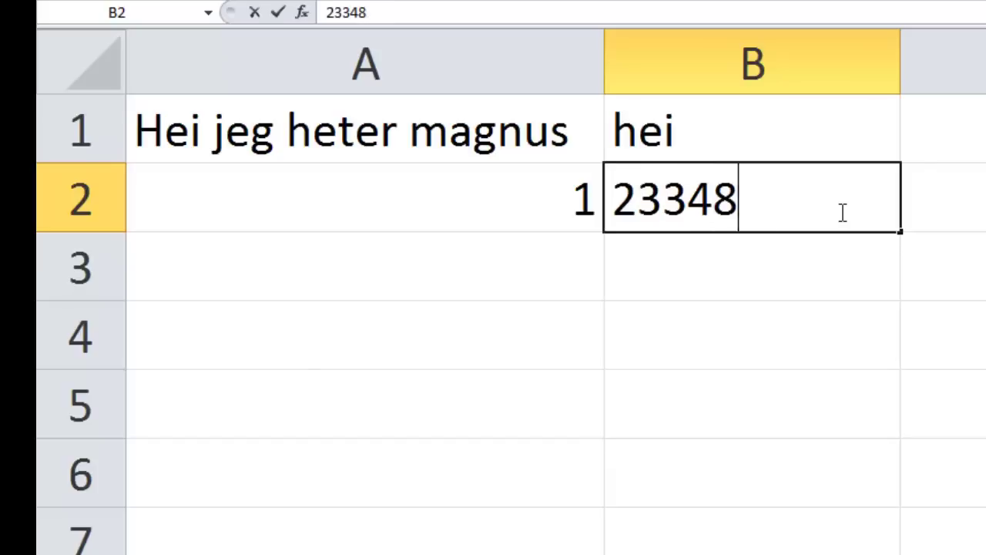
pyautogui.write('595898495608056804')
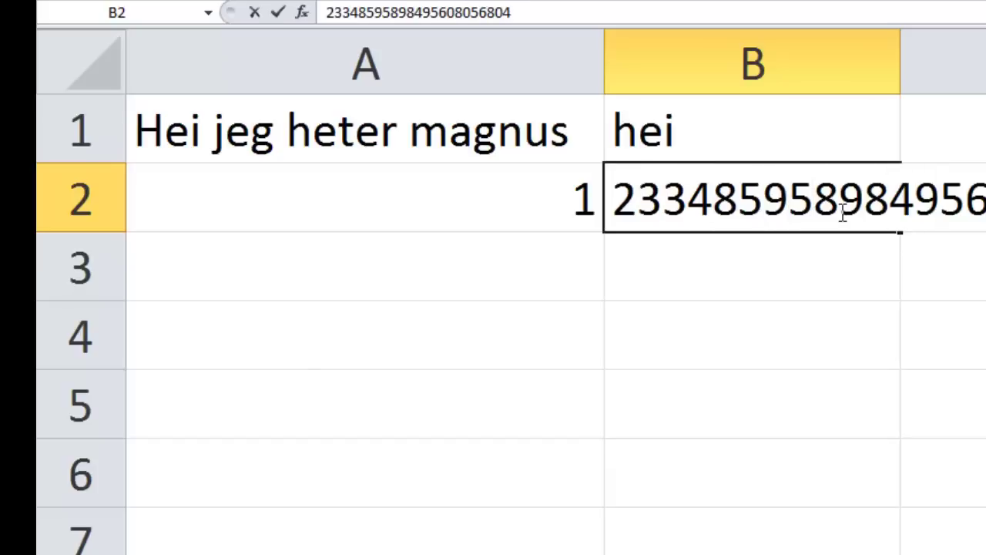
pyautogui.click(842, 271)
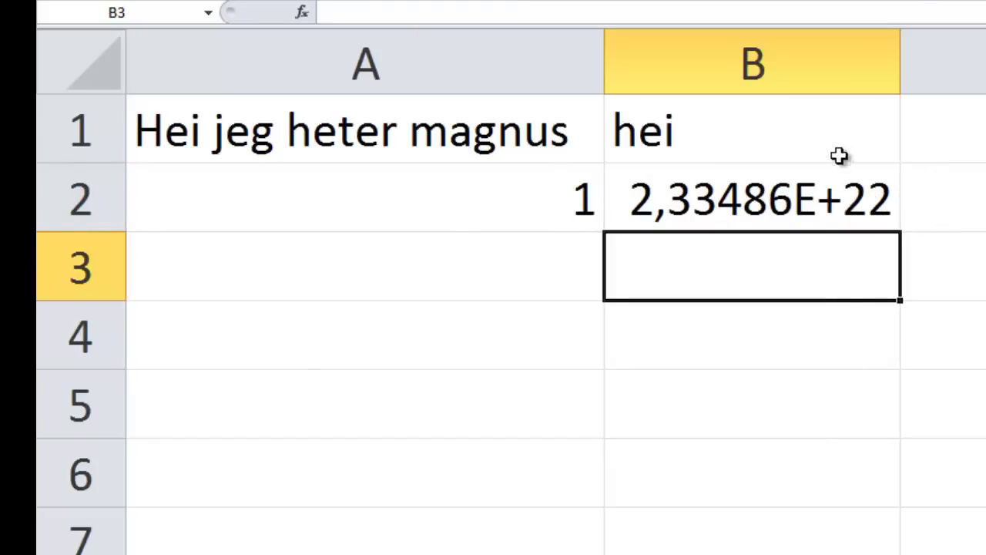
pyautogui.click(815, 190)
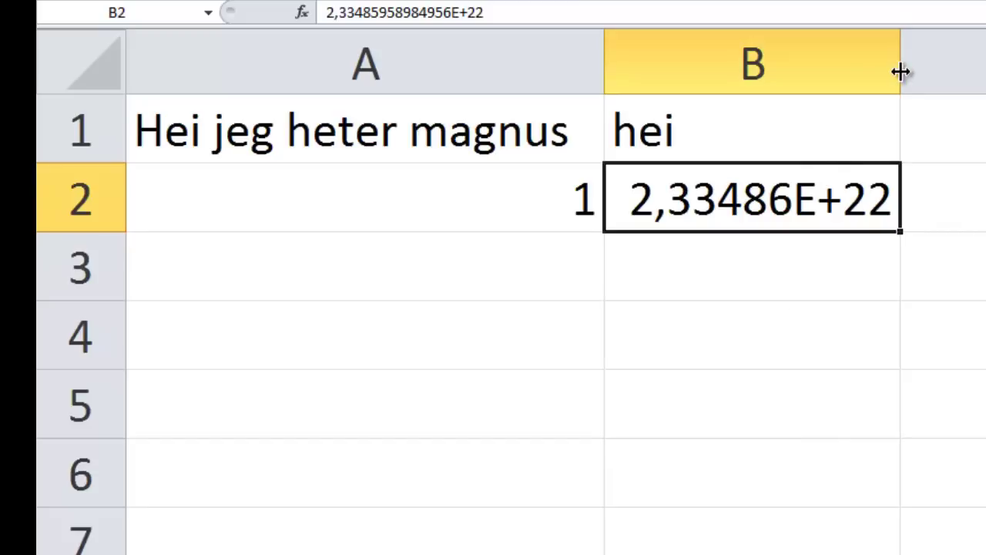
# Step: Widen column B, inspect B2's long number, then delete it
pyautogui.moveTo(905, 74); pyautogui.dragTo(985, 60)
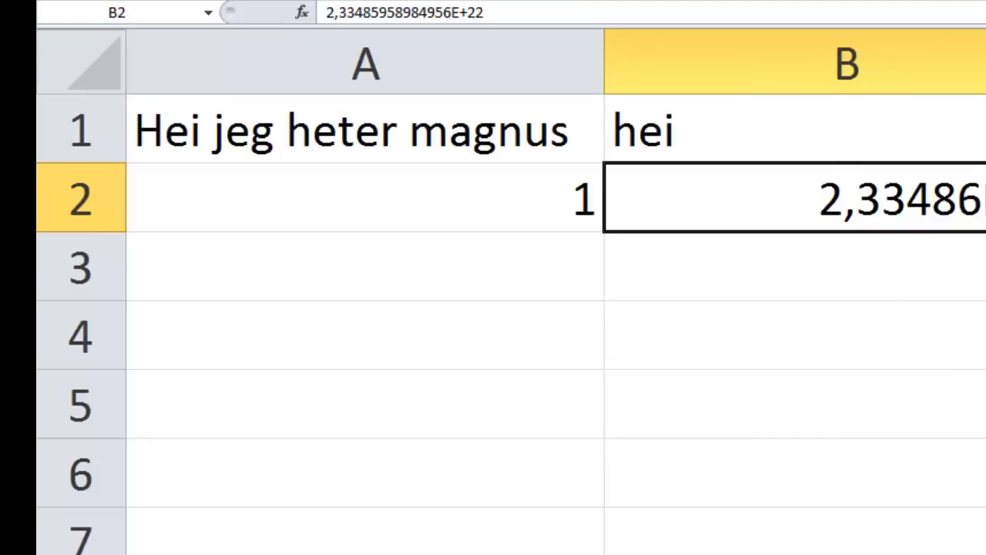
pyautogui.doubleClick(855, 202)
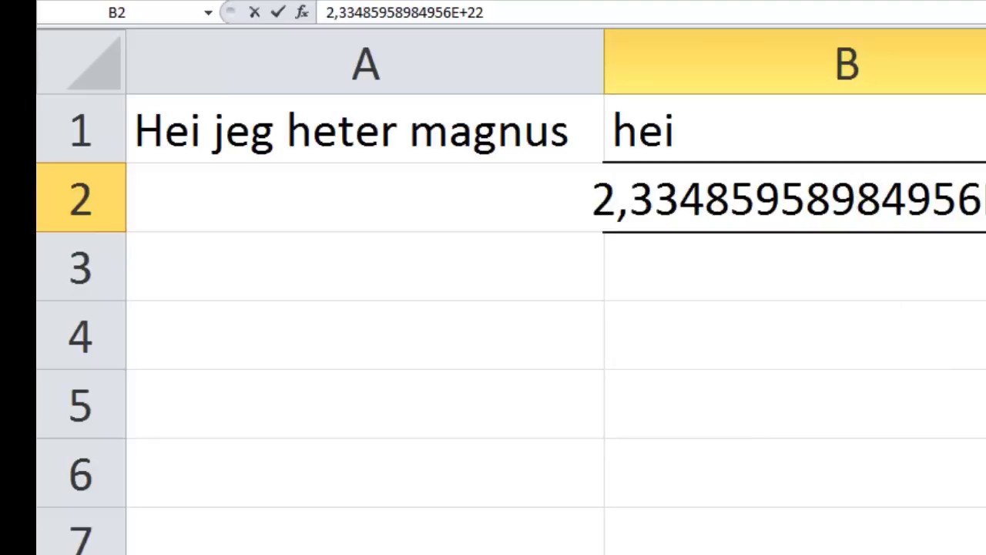
pyautogui.moveTo(985, 200); pyautogui.dragTo(985, 539)
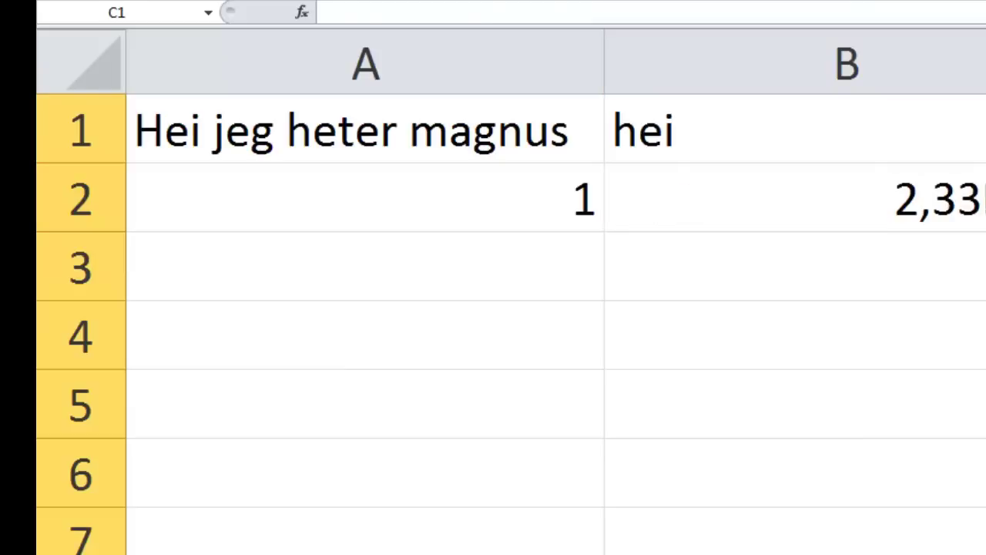
pyautogui.click(956, 200)
pyautogui.click(881, 274)
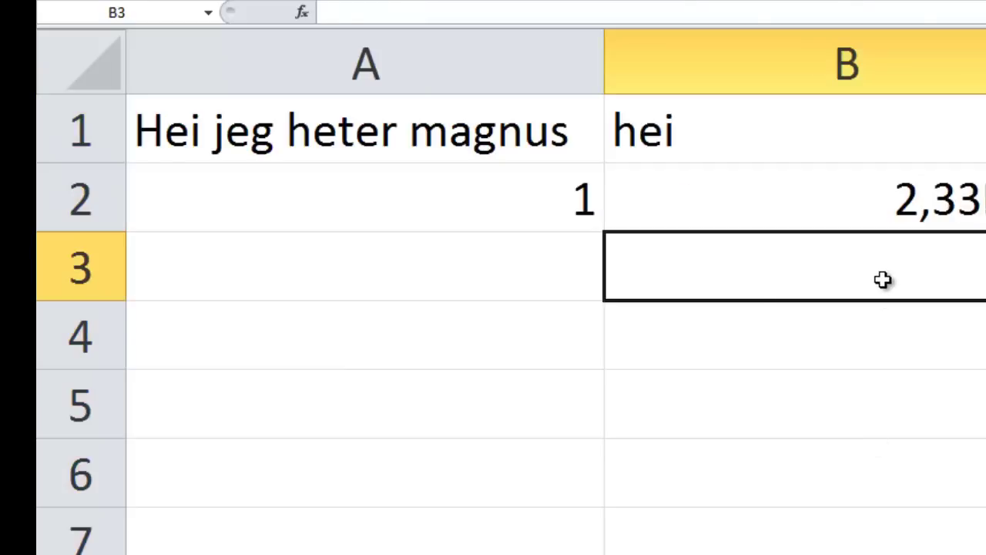
pyautogui.click(907, 215)
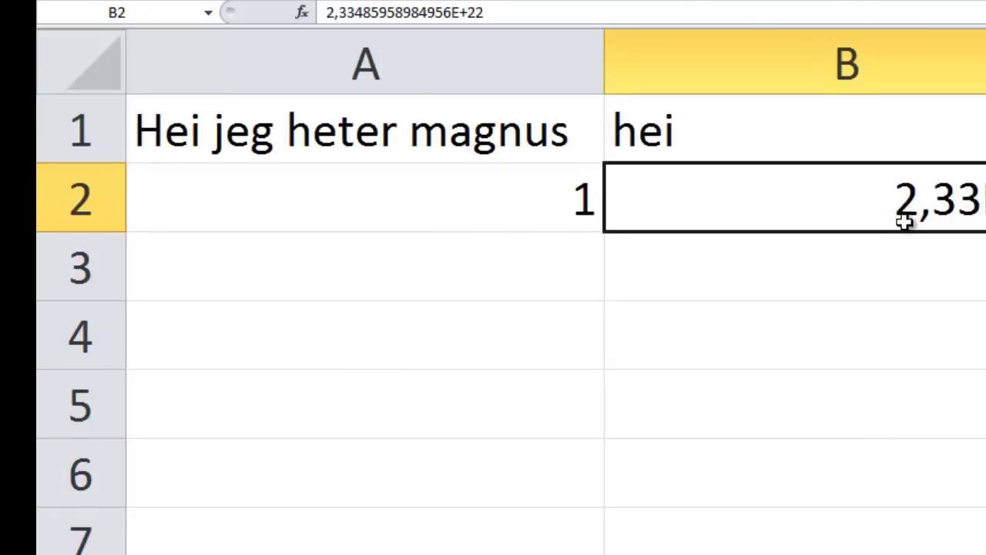
pyautogui.press('Delete')
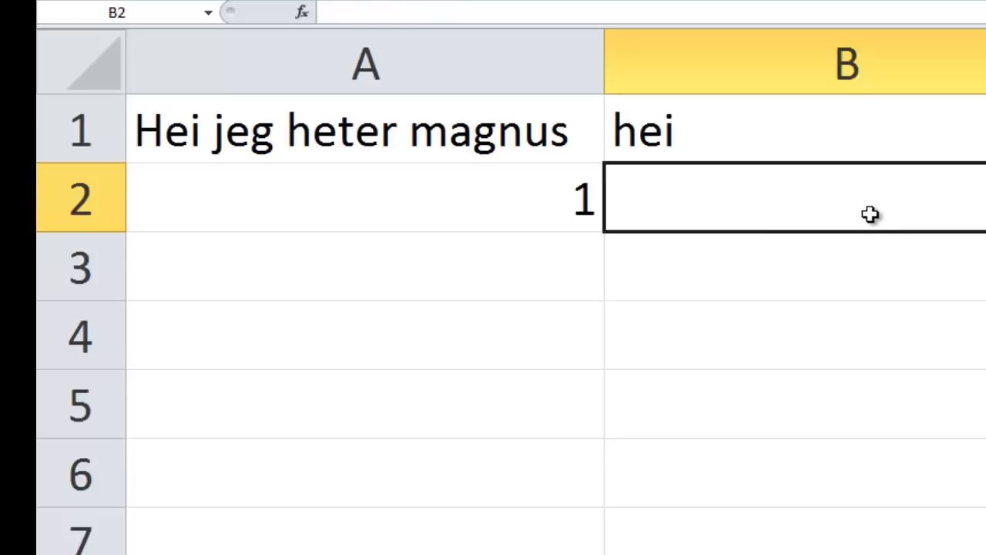
# Step: In A3, try a formula referencing A2 and then B2, then erase it
pyautogui.click(509, 283)
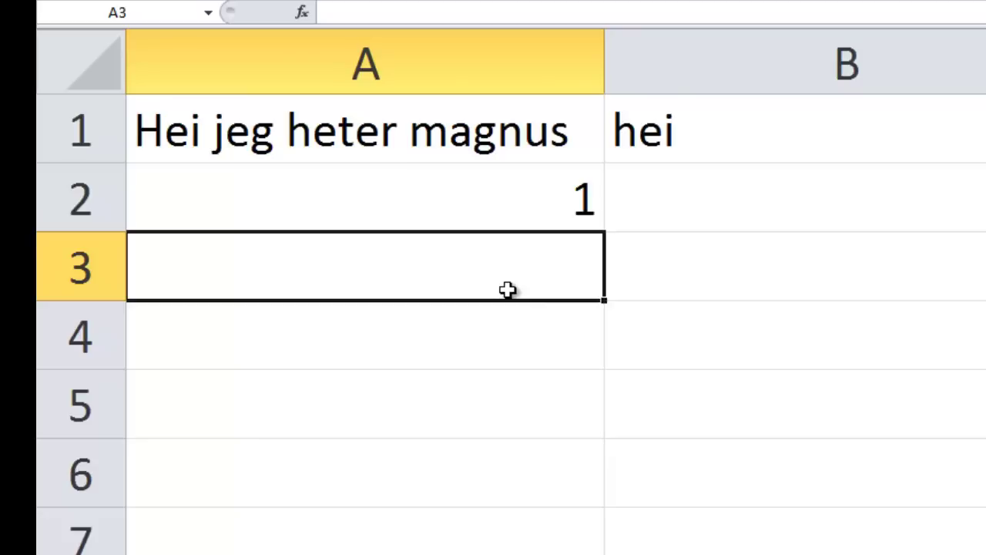
pyautogui.write('=')
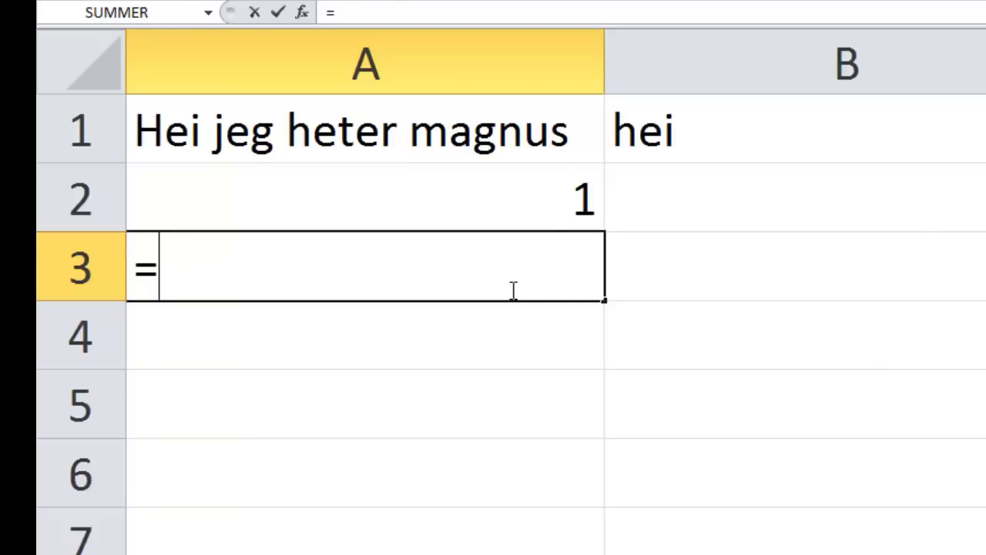
pyautogui.click(520, 201)
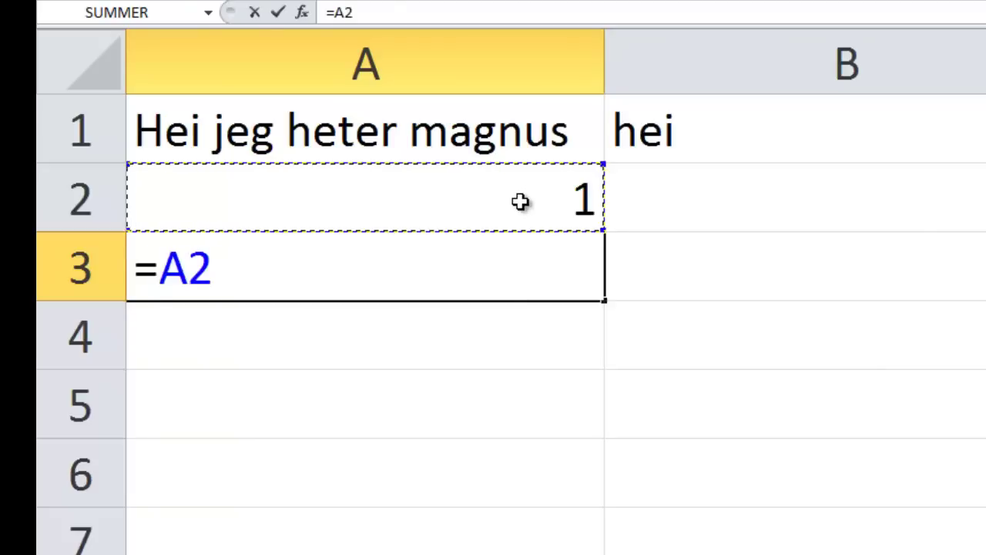
pyautogui.press('BackSpace')
pyautogui.press('BackSpace')
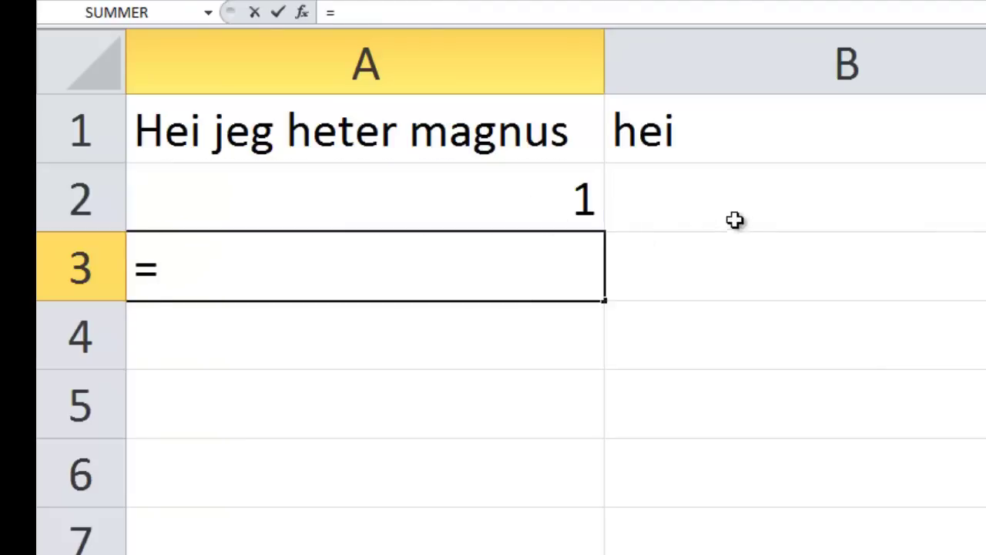
pyautogui.click(744, 208)
pyautogui.write('22')
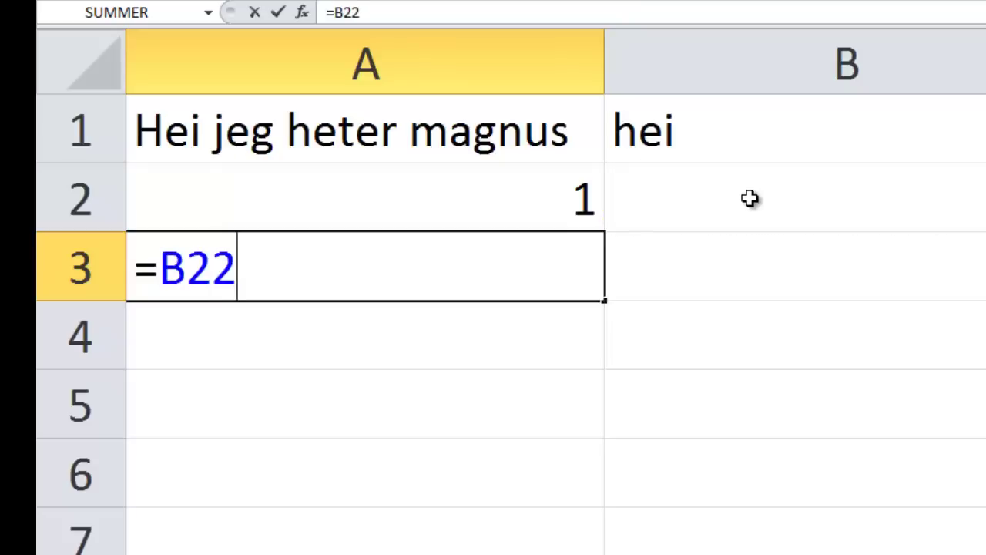
pyautogui.press('BackSpace')
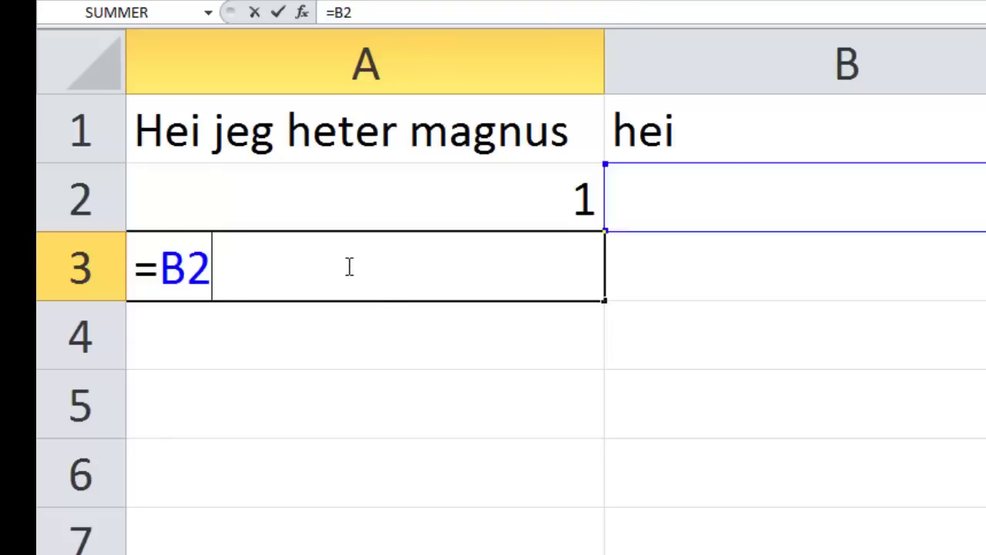
pyautogui.press('BackSpace')
pyautogui.press('BackSpace')
pyautogui.press('BackSpace')
# Step: Clear a stray 2 from B2 and enter 2 in A3
pyautogui.click(686, 175)
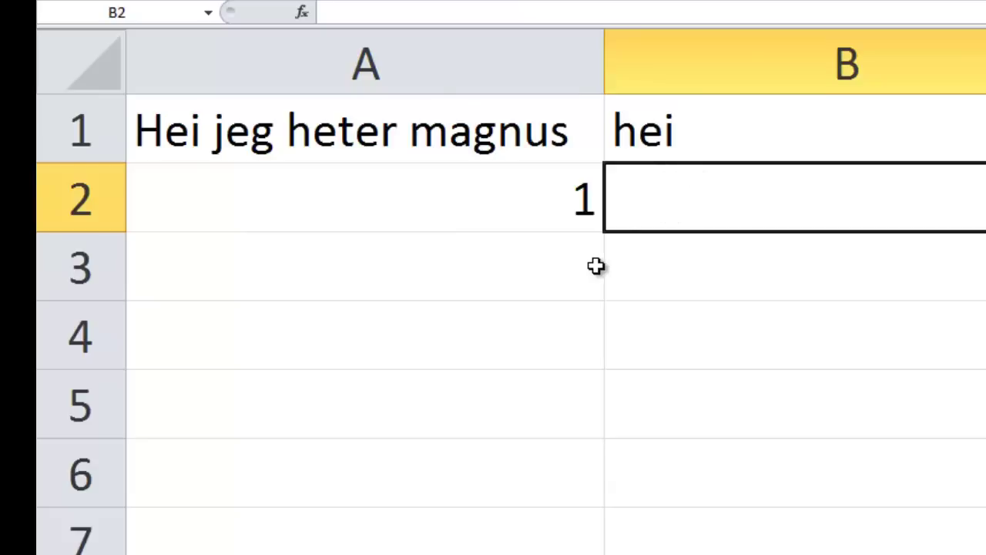
pyautogui.write('2')
pyautogui.click(441, 287)
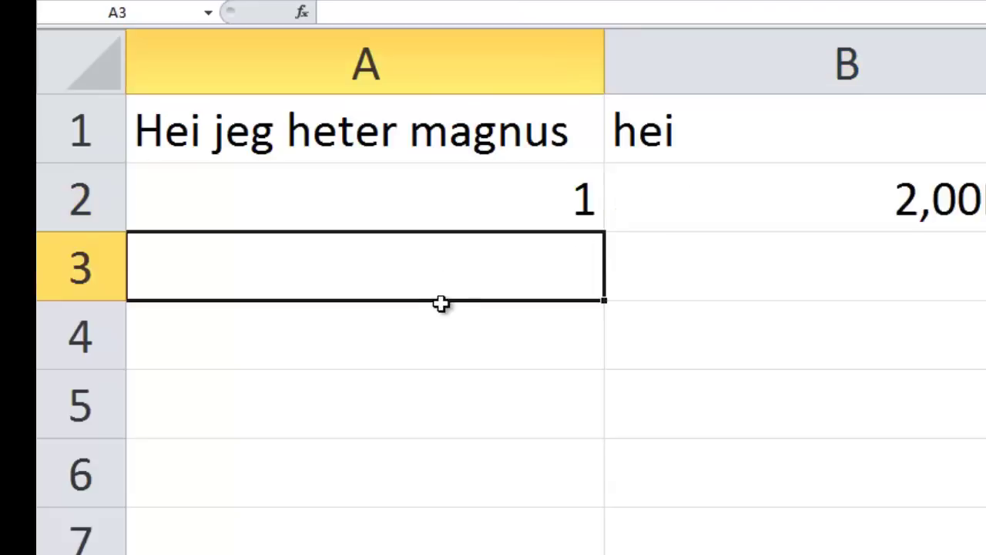
pyautogui.click(812, 198)
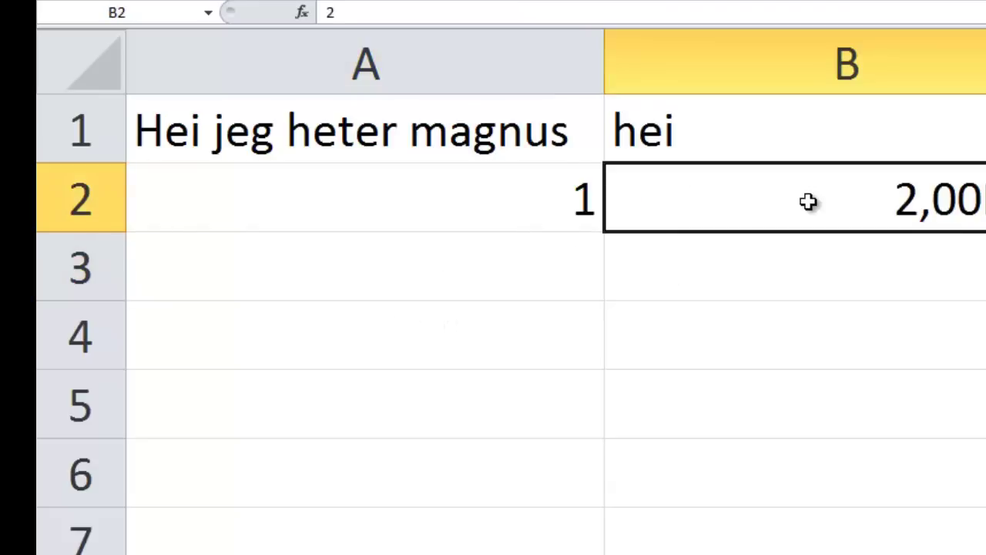
pyautogui.press('Delete')
pyautogui.click(379, 288)
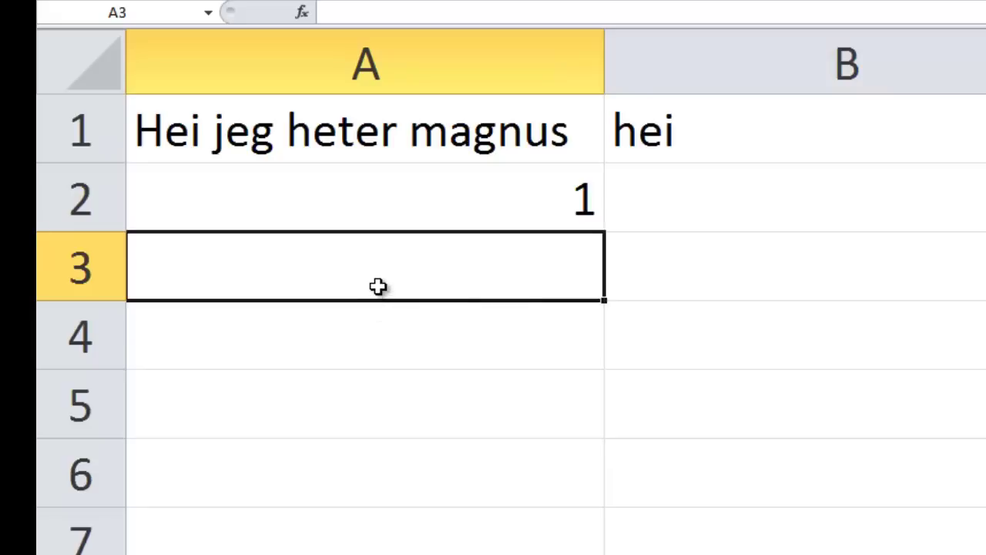
pyautogui.write('2')
pyautogui.click(391, 332)
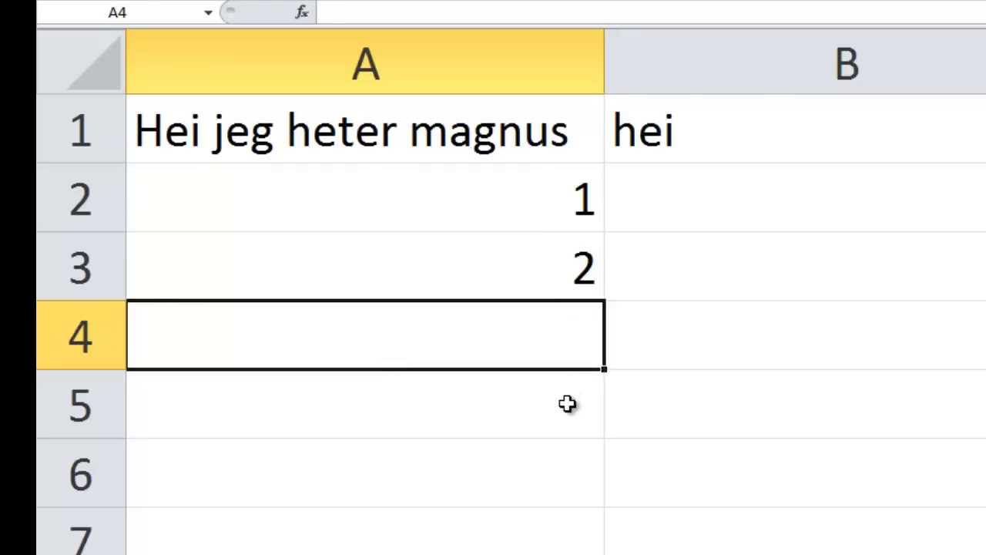
# Step: Enter the formula =a2+a3 in A4, giving 3
pyautogui.write('=')
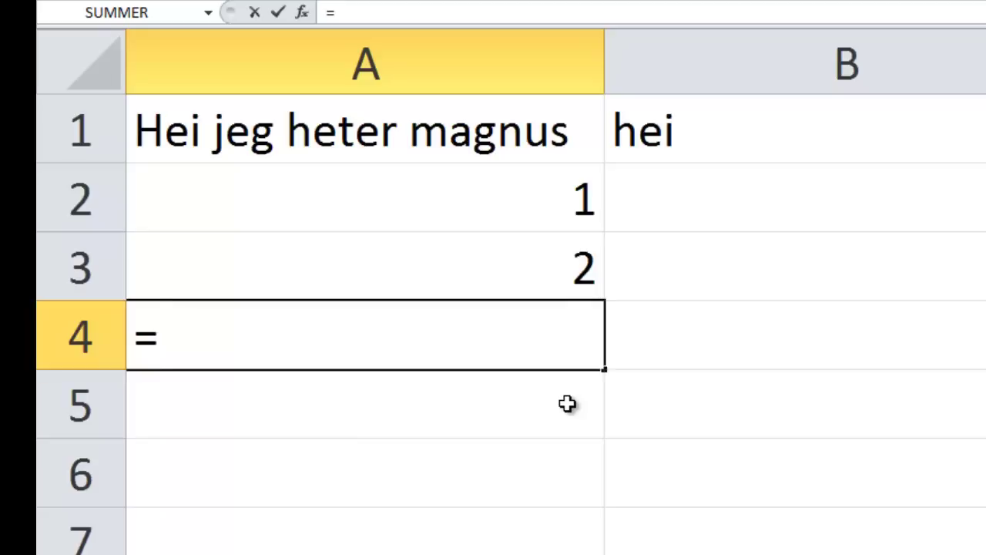
pyautogui.write('a2')
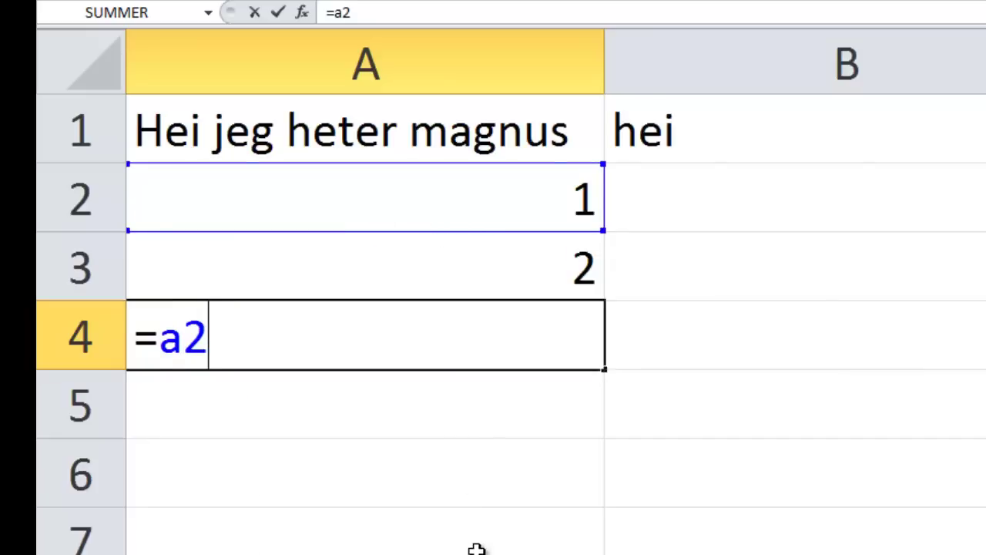
pyautogui.write('+')
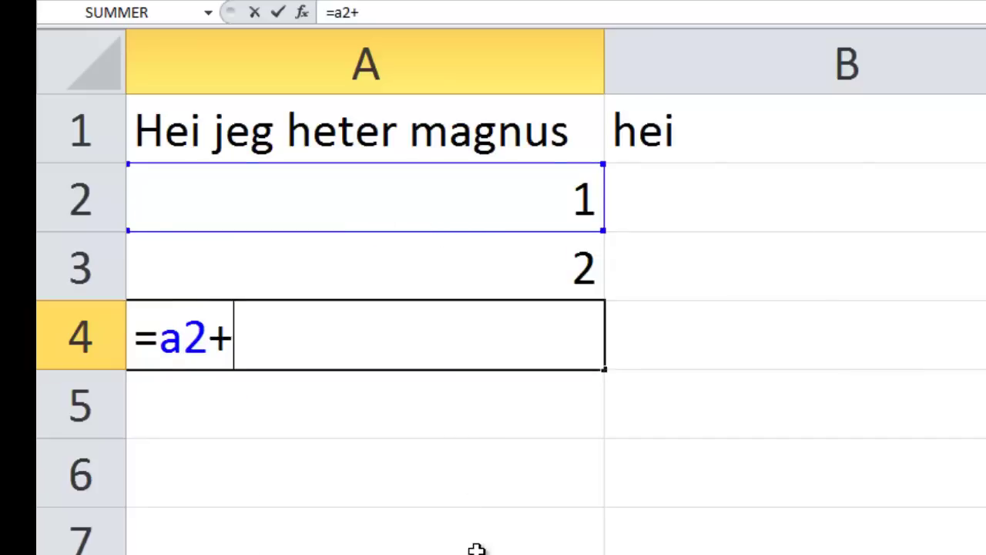
pyautogui.write('a')
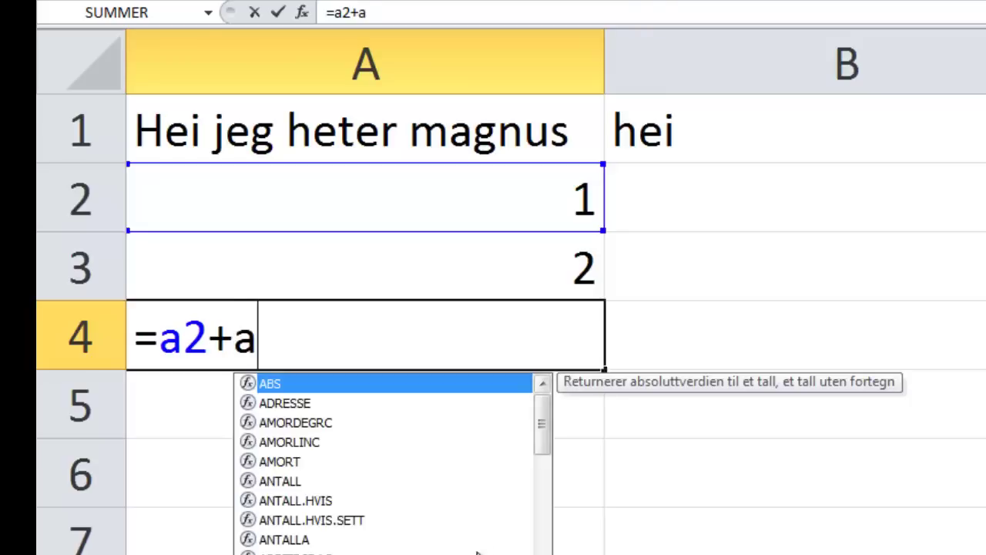
pyautogui.write('3')
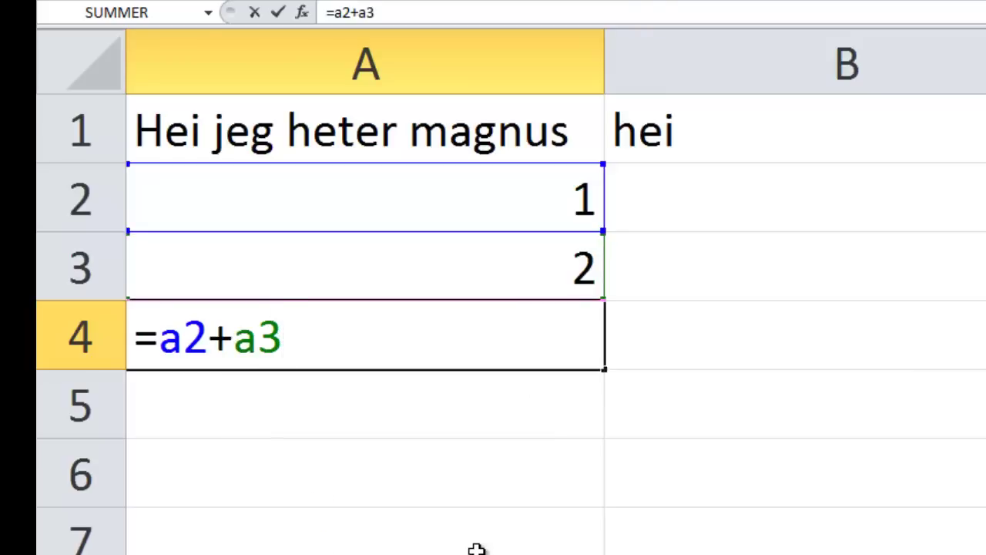
pyautogui.press('Return')
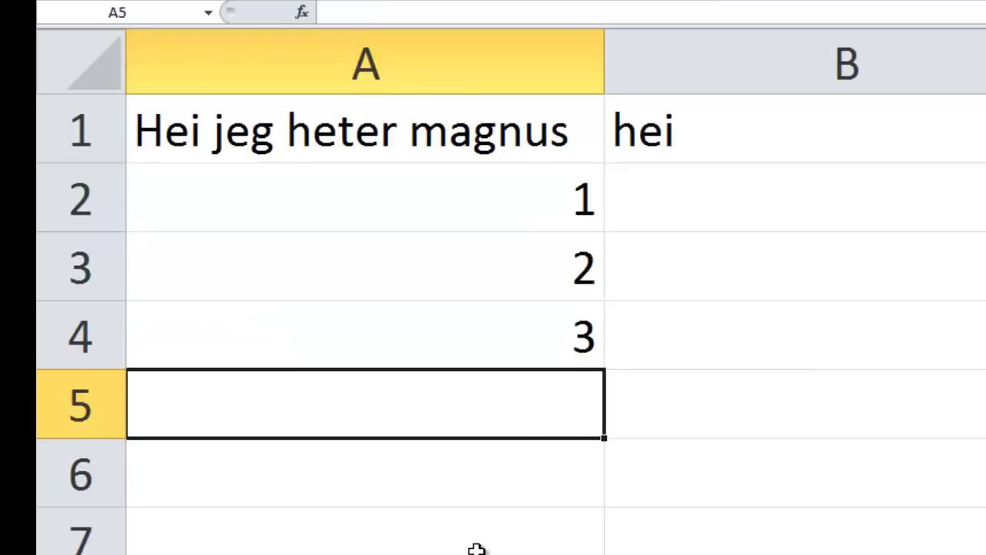
# Step: Give cell A4 a yellow fill, then select B5
pyautogui.click(542, 351)
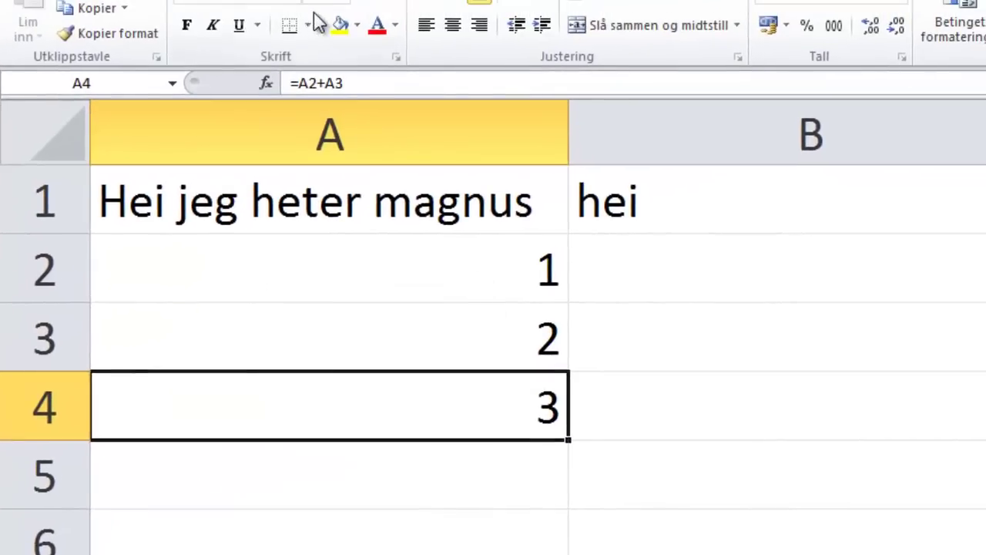
pyautogui.click(339, 26)
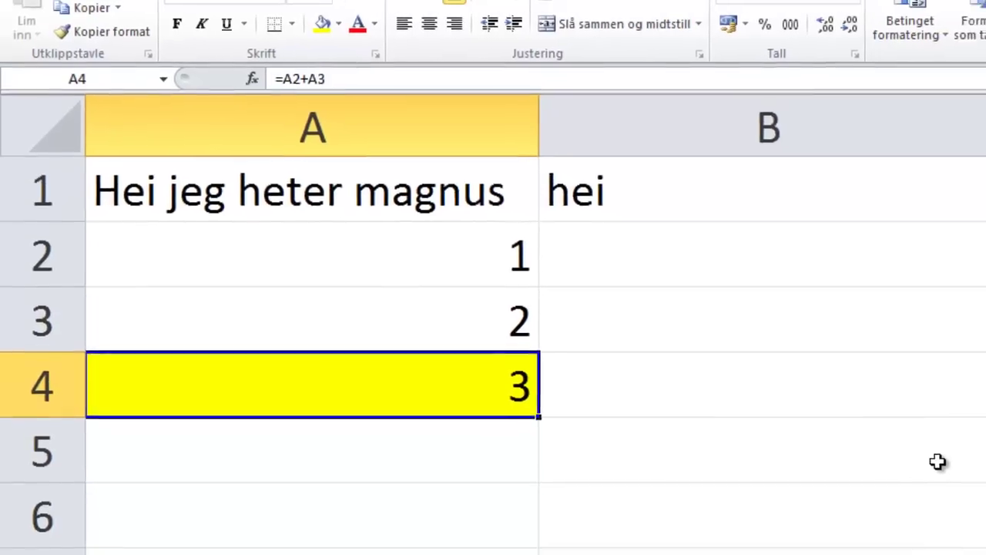
pyautogui.click(969, 480)
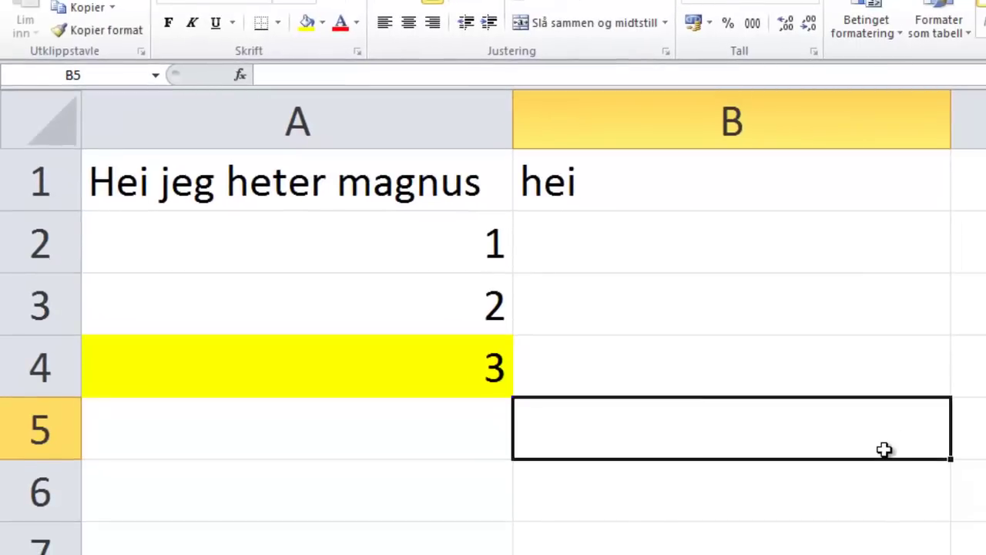
# Step: Enter the formula =a3+a2 in B5 so it shows 3
pyautogui.write('=a')
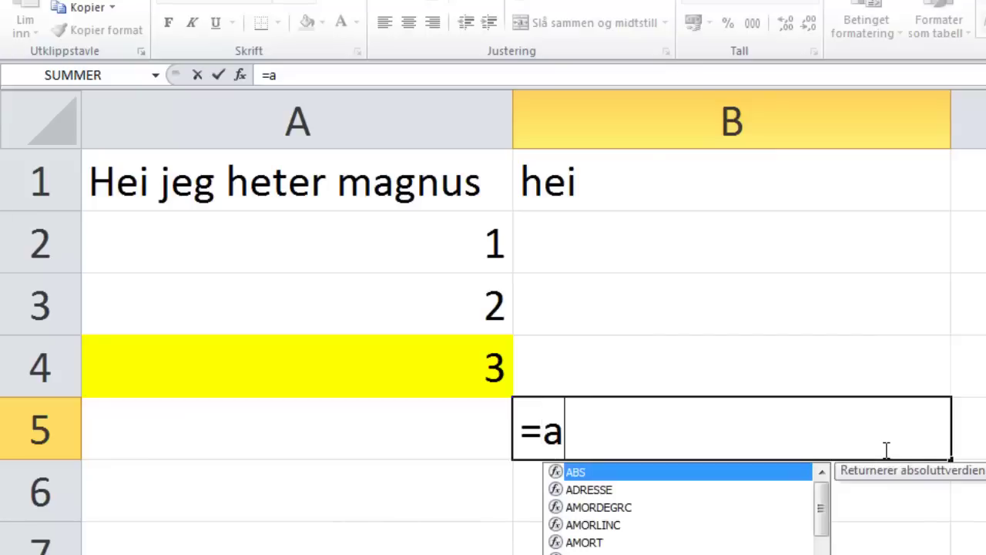
pyautogui.write('3+')
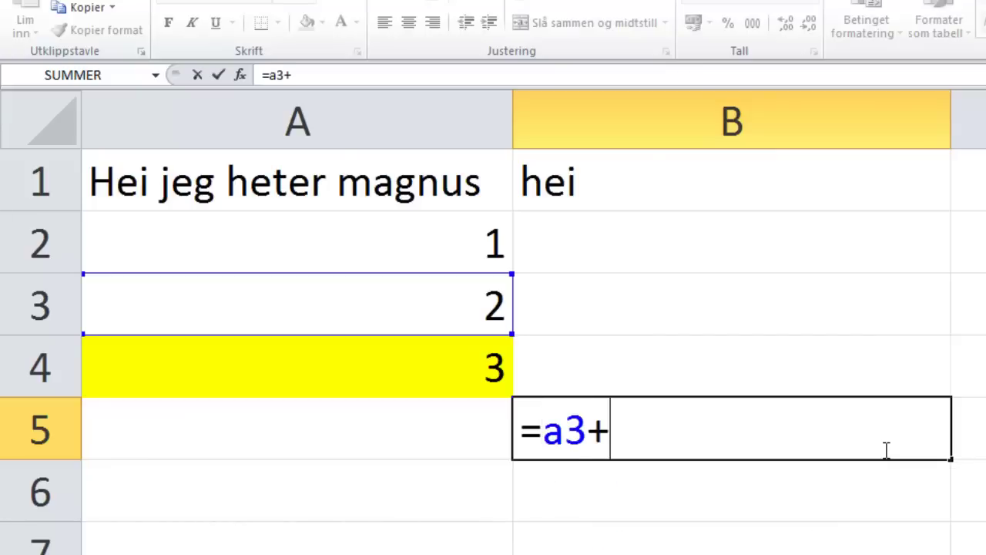
pyautogui.write('a2')
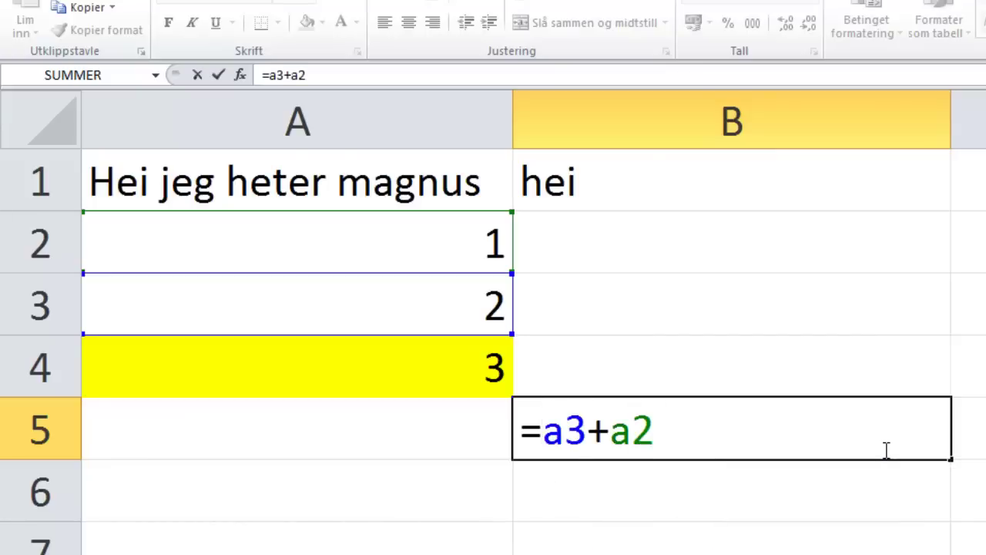
pyautogui.press('Return')
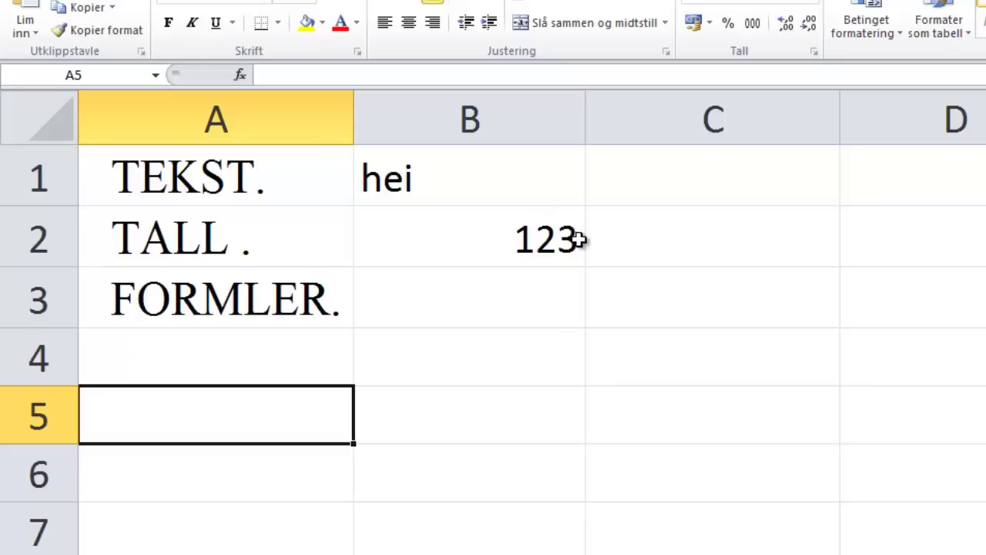
# Step: Start and cancel a formula in B3, then paste the arithmetic operators list at A5
pyautogui.click(460, 310)
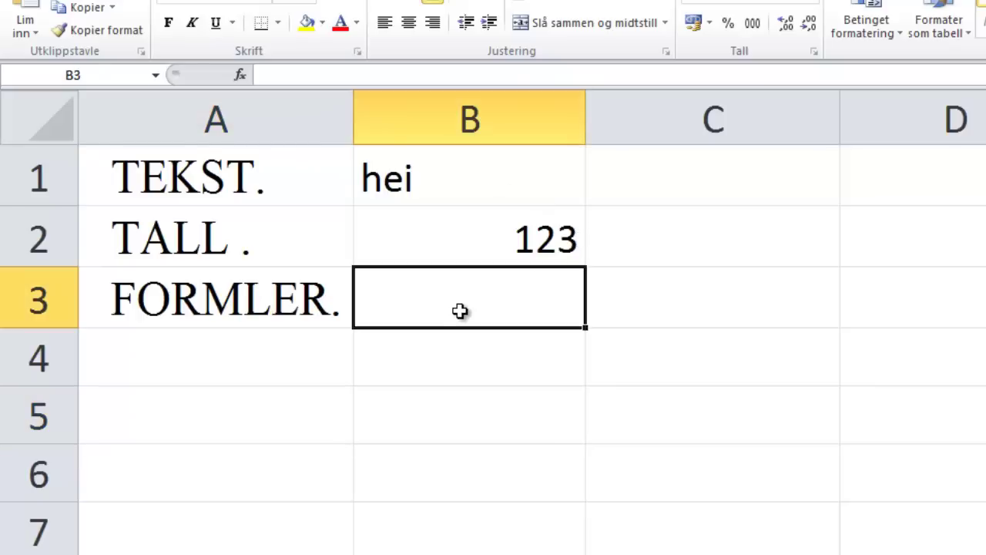
pyautogui.write('=')
pyautogui.press('BackSpace')
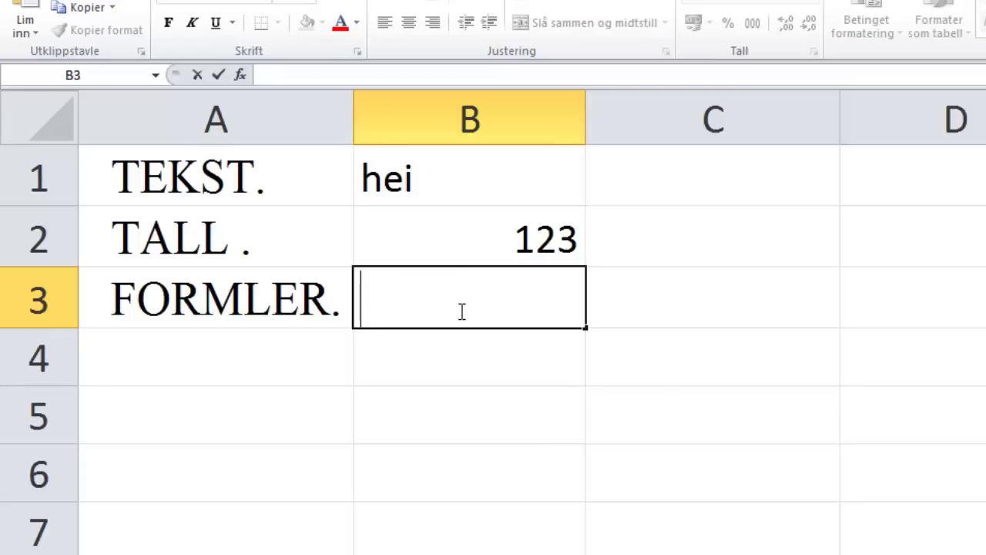
pyautogui.click(270, 447)
pyautogui.click(264, 420)
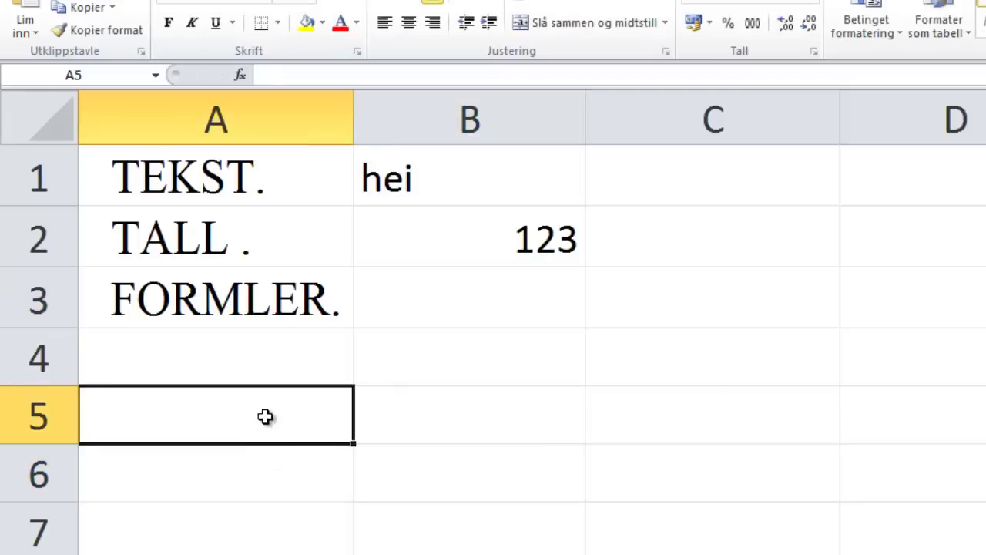
pyautogui.hotkey('ctrl', 'v')
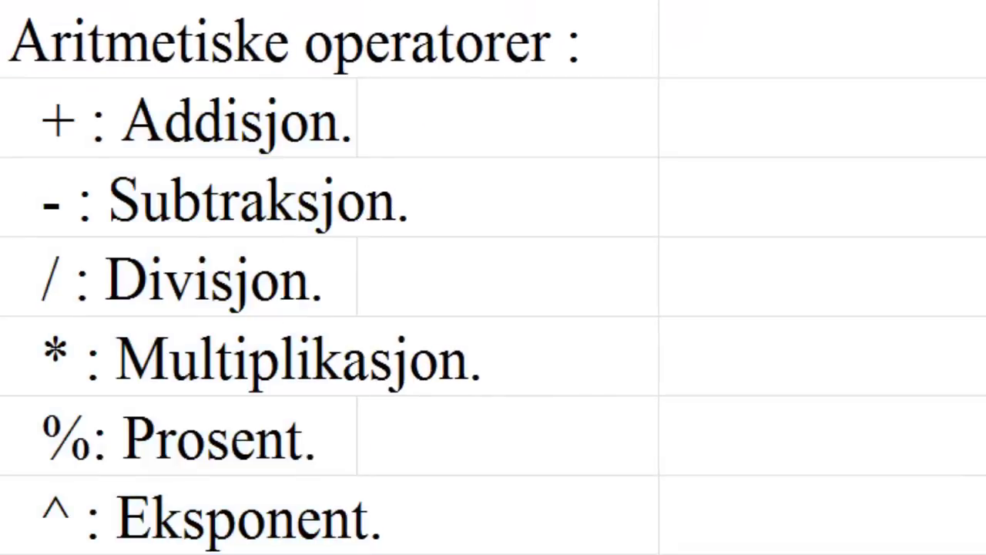
pyautogui.click(61, 117)
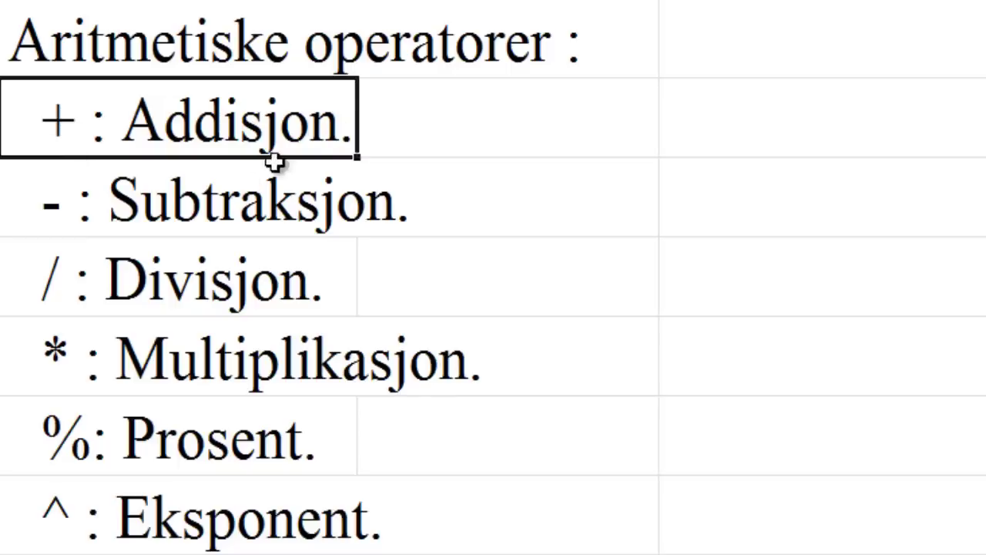
pyautogui.click(64, 187)
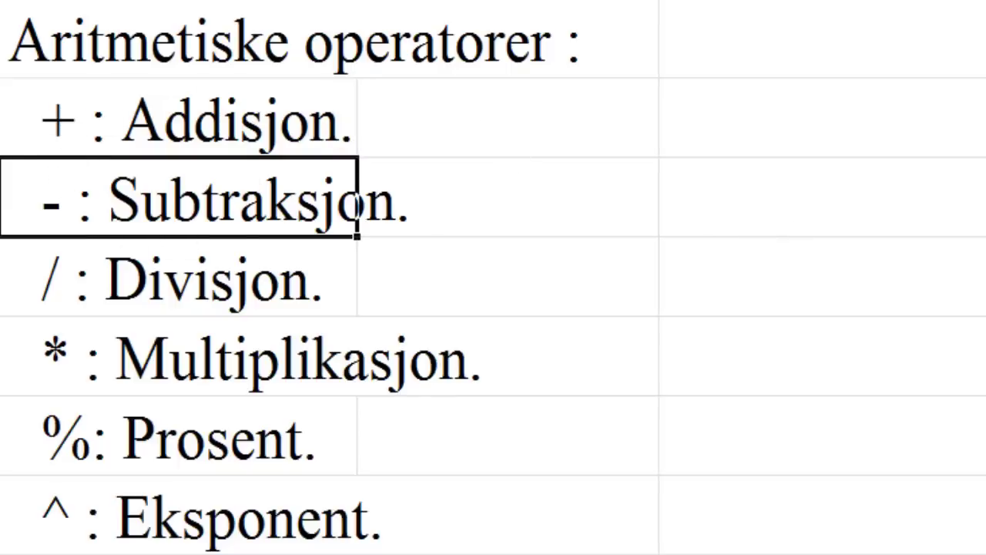
pyautogui.click(244, 275)
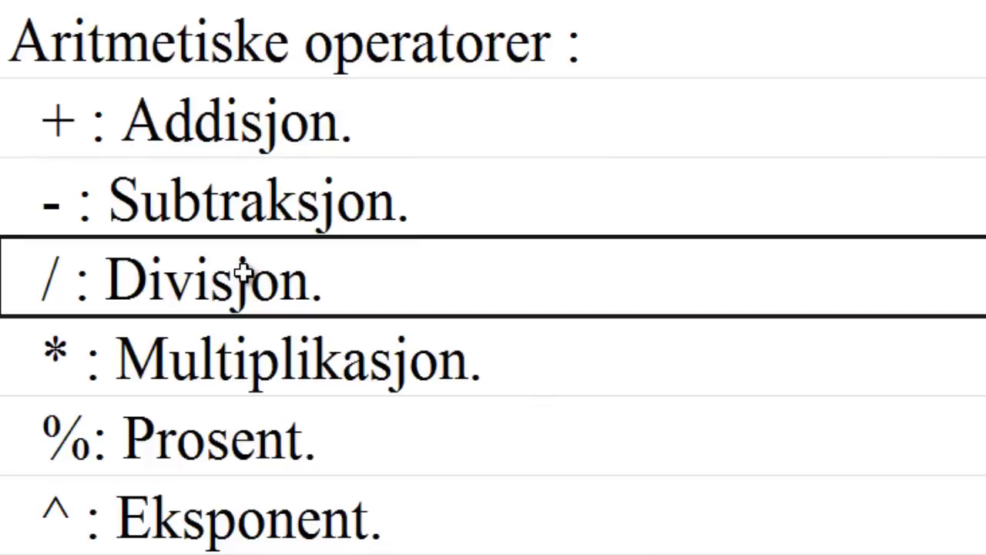
pyautogui.click(106, 372)
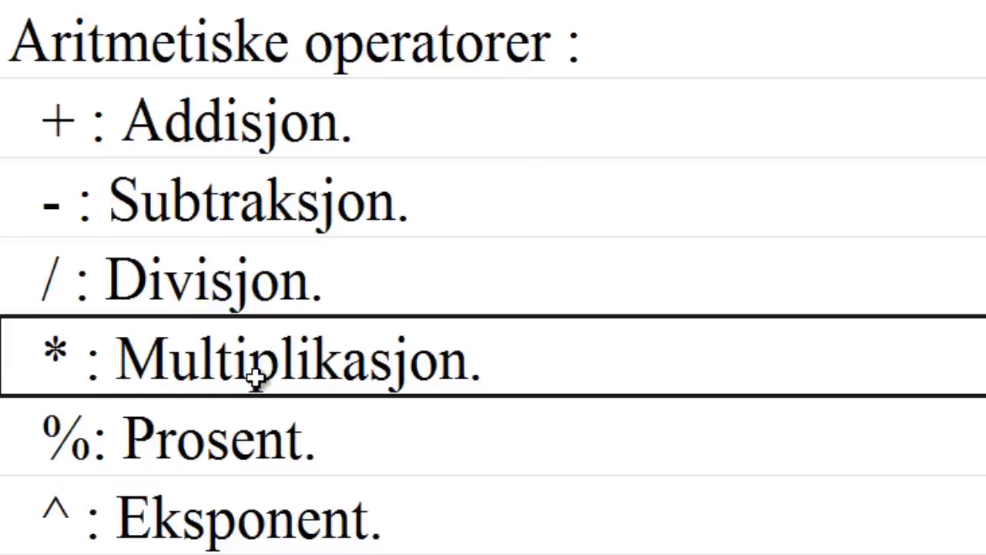
pyautogui.click(143, 429)
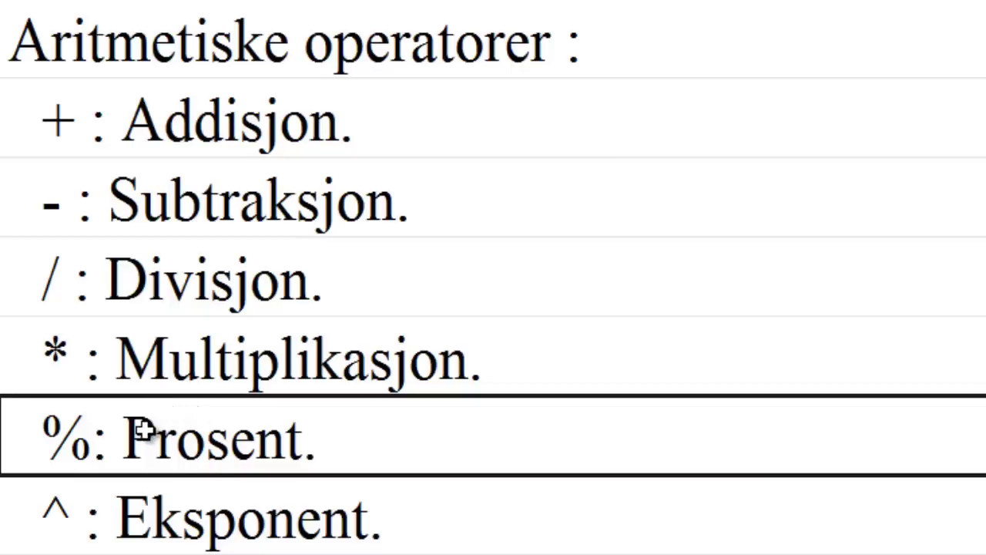
pyautogui.click(143, 536)
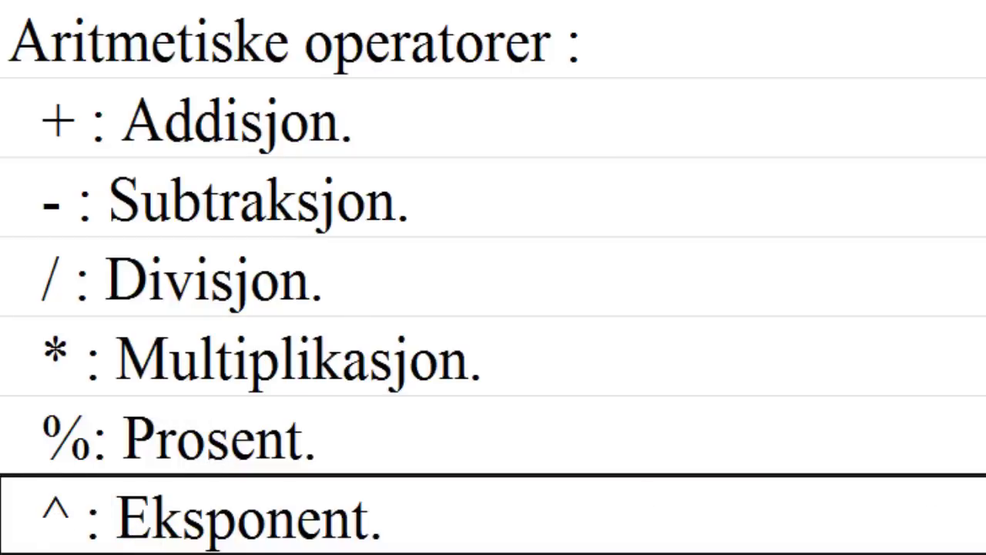
pyautogui.scroll(-3, 493, 278)
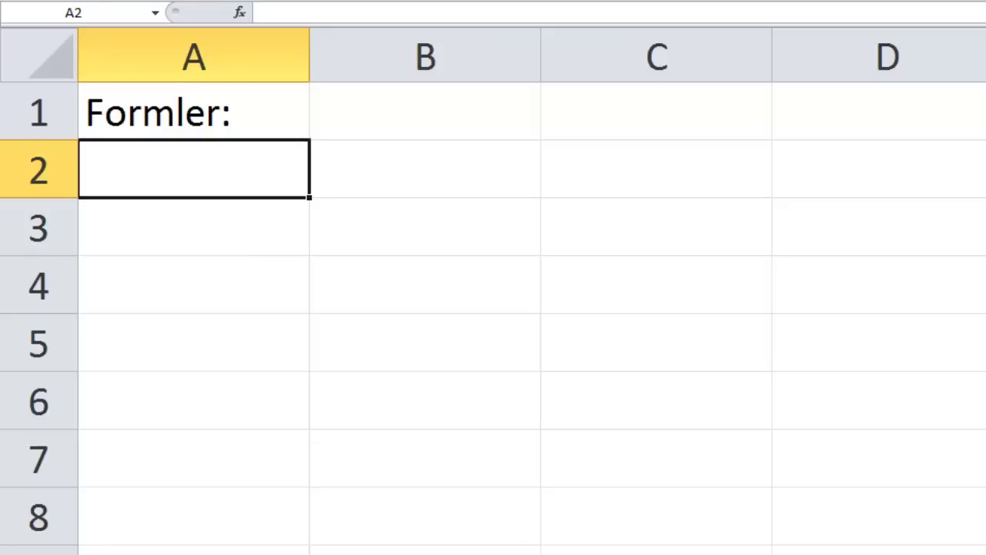
# Step: Begin a formula with = in A2 and bring up the full Insert Function catalogue via AutoSum's More Functions
pyautogui.write('=')
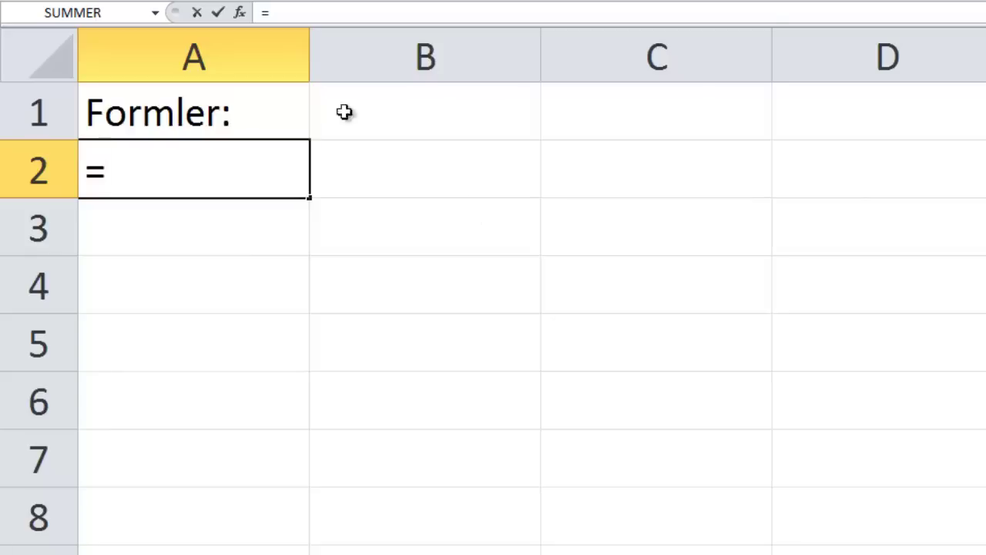
pyautogui.click(155, 13)
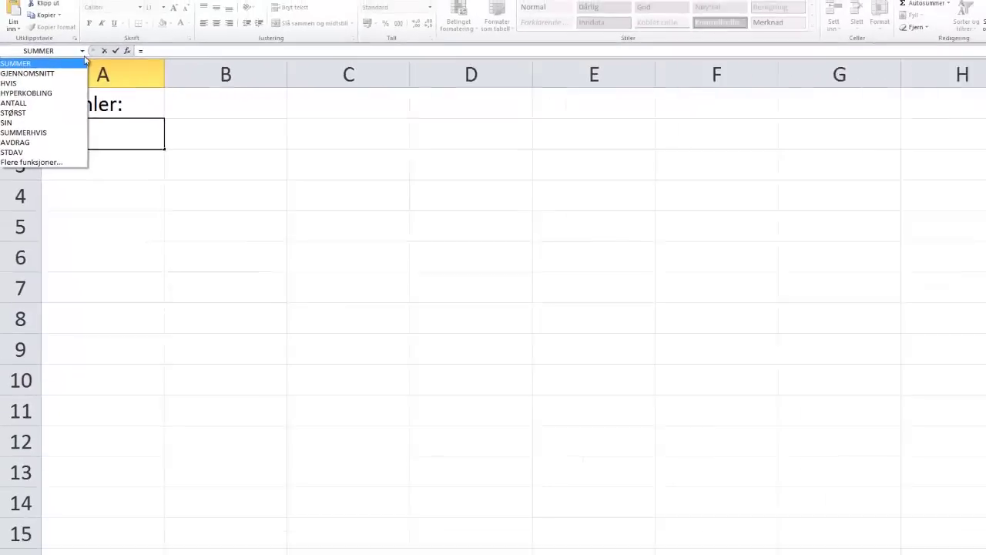
pyautogui.press('Escape')
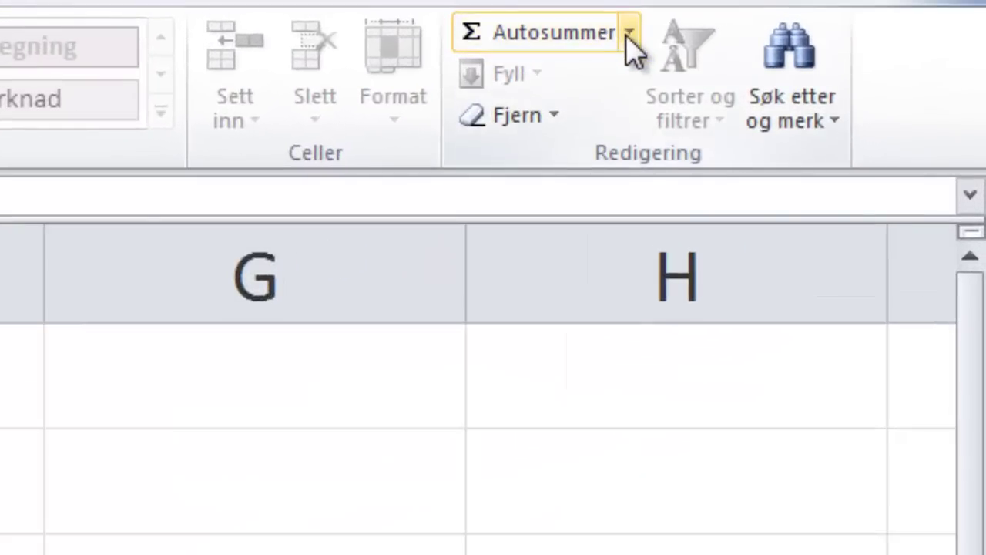
pyautogui.click(628, 34)
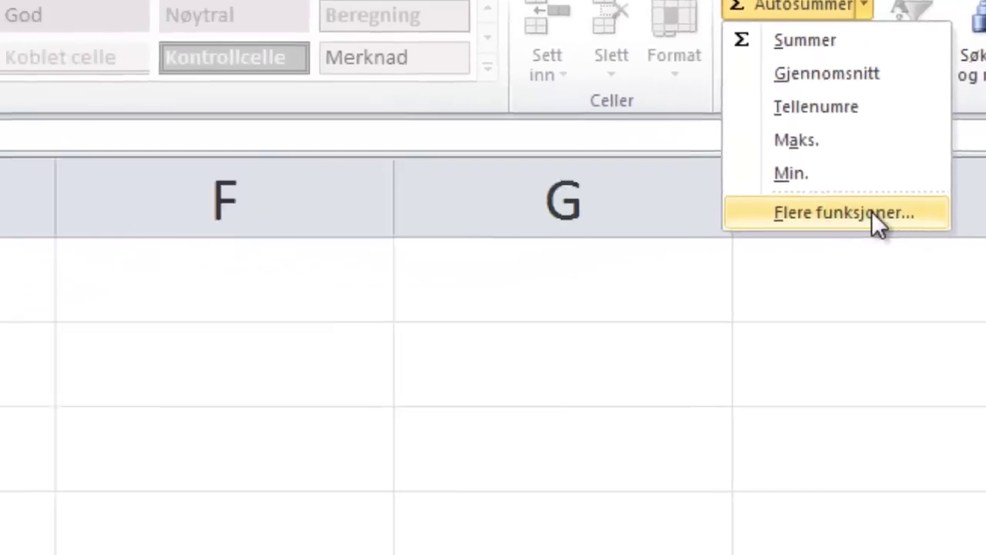
pyautogui.click(633, 292)
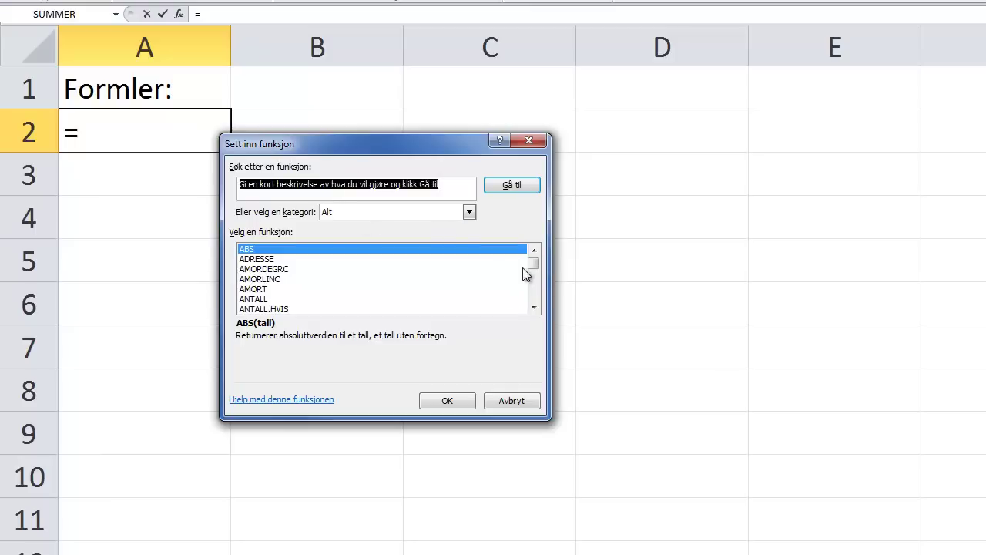
# Step: Scroll the Insert Function list, then cancel it and discard the formula
pyautogui.moveTo(533, 266)
pyautogui.mouseDown()
pyautogui.moveTo(537, 293)
pyautogui.moveTo(537, 264)
pyautogui.mouseUp()
pyautogui.click(528, 400)
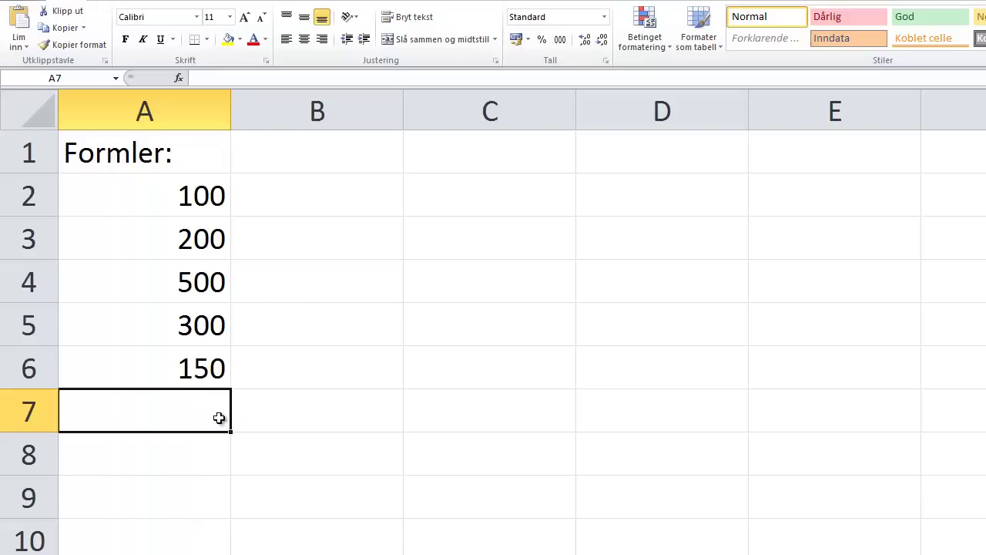
pyautogui.write('=')
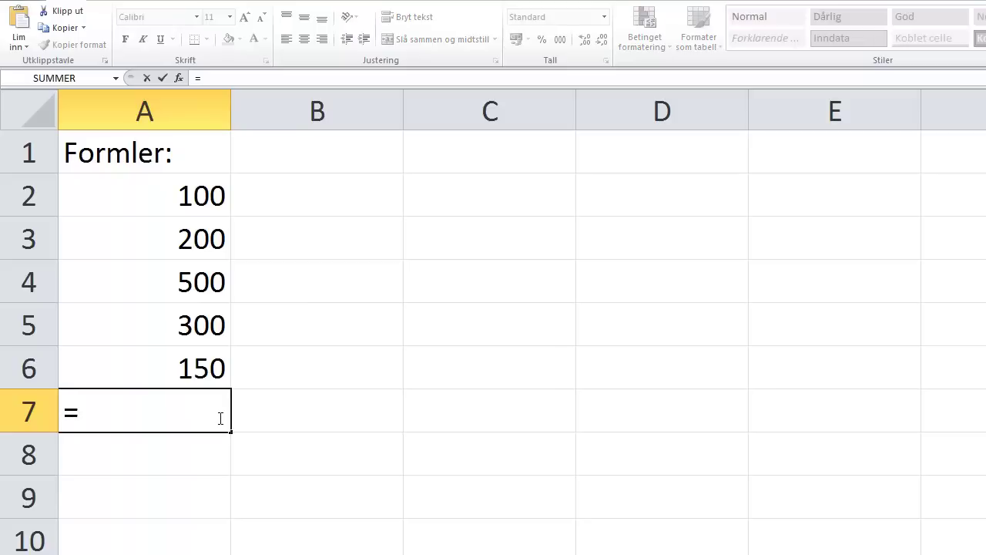
pyautogui.write('a')
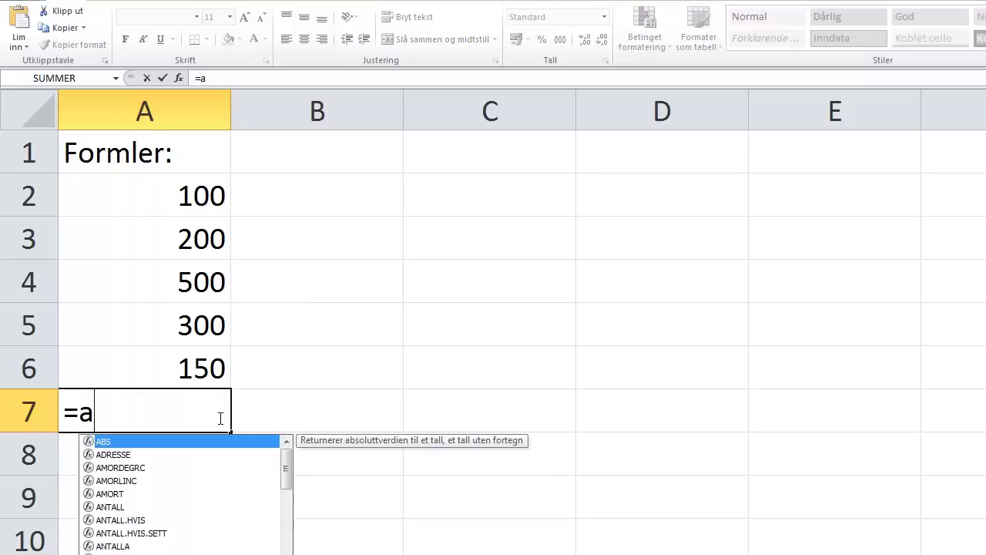
pyautogui.write('2+')
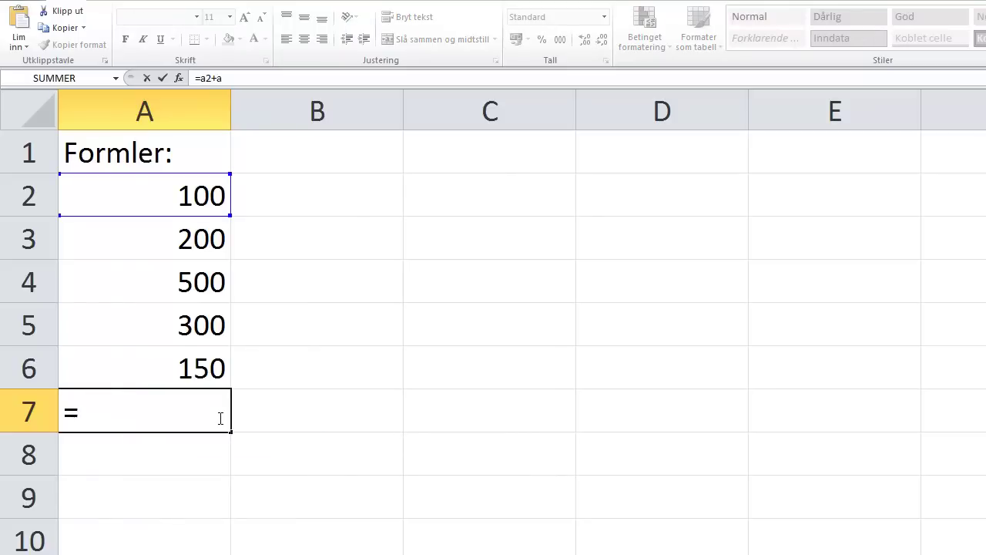
pyautogui.write('a3')
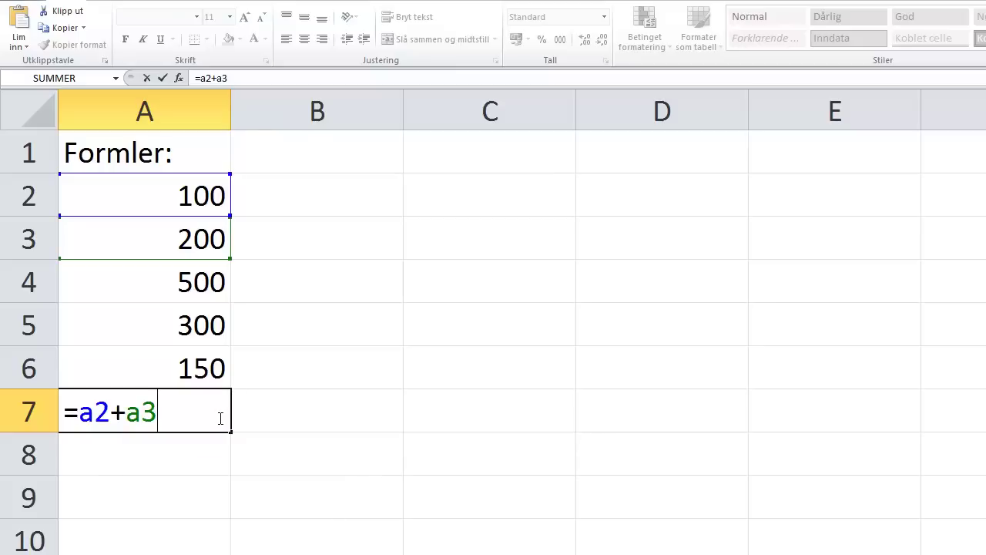
pyautogui.press('BackSpace')
pyautogui.press('BackSpace')
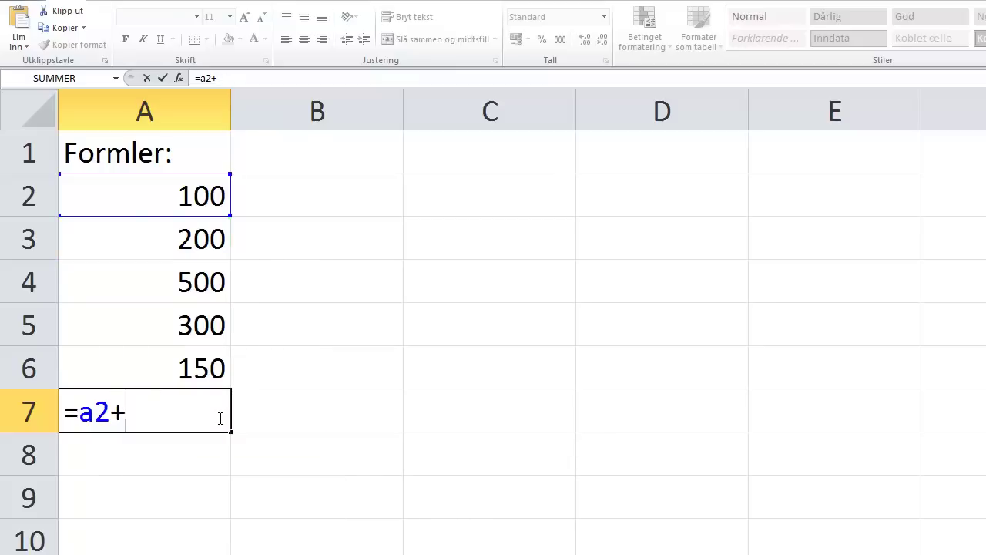
pyautogui.press('BackSpace')
pyautogui.press('BackSpace')
pyautogui.press('BackSpace')
pyautogui.press('BackSpace')
pyautogui.click(266, 420)
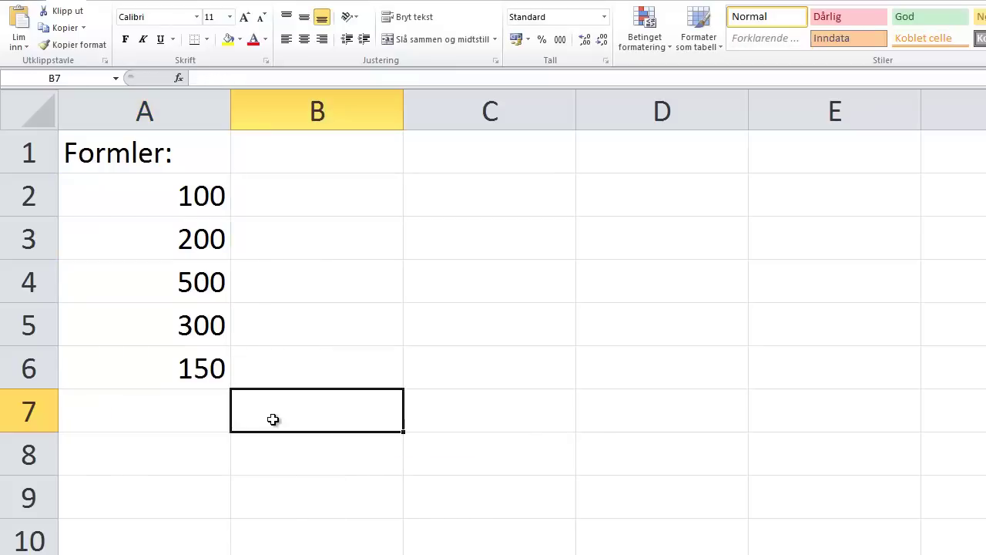
pyautogui.click(185, 413)
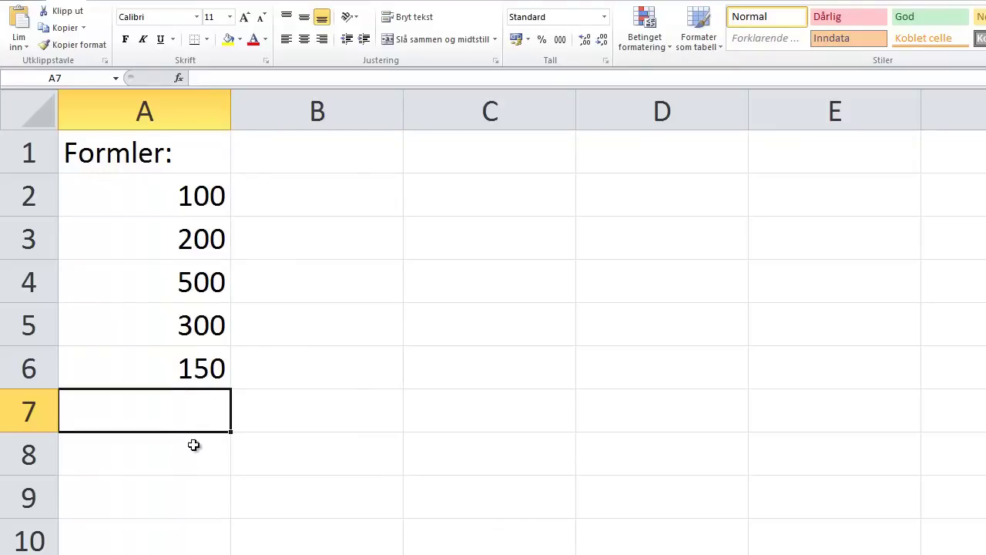
pyautogui.click(195, 450)
pyautogui.click(194, 416)
pyautogui.click(116, 79)
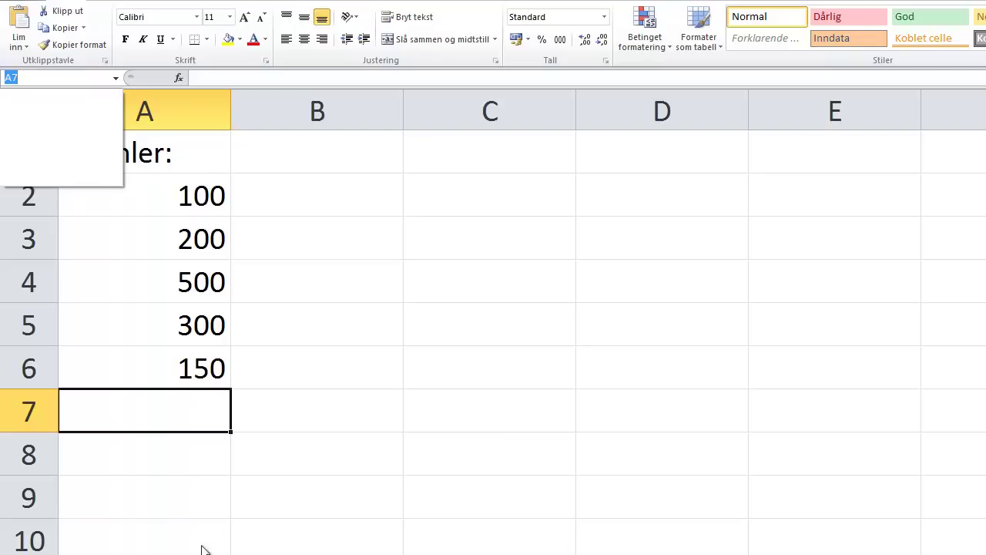
pyautogui.click(145, 411)
pyautogui.click(140, 417)
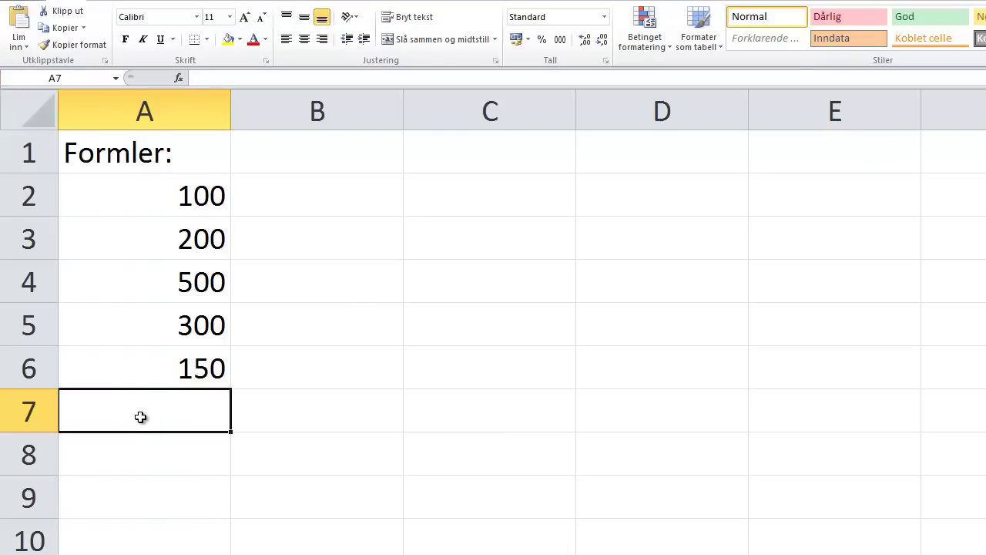
# Step: Insert =SUMMER(A2:A6) in A7, reselecting the range A2:A6, to total 1250
pyautogui.write('=')
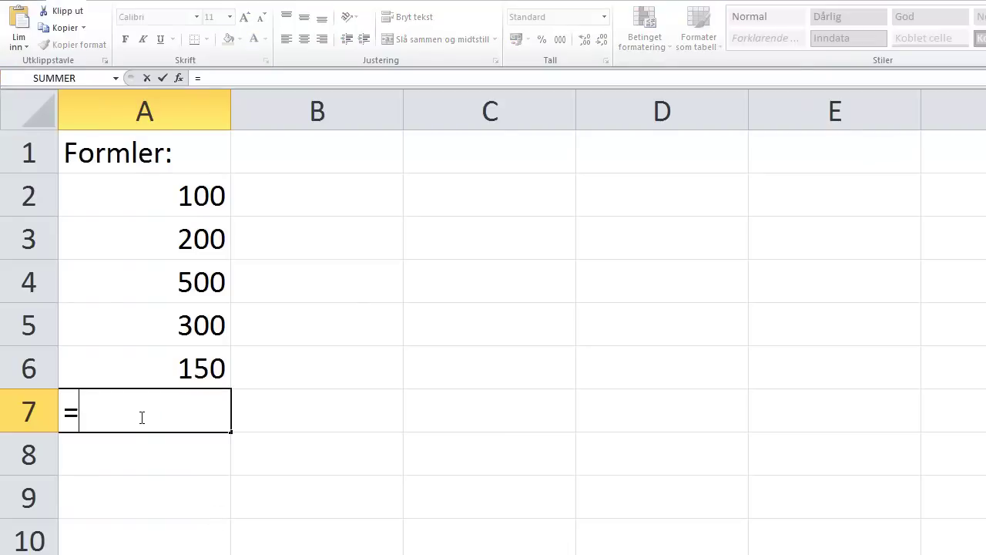
pyautogui.click(80, 79)
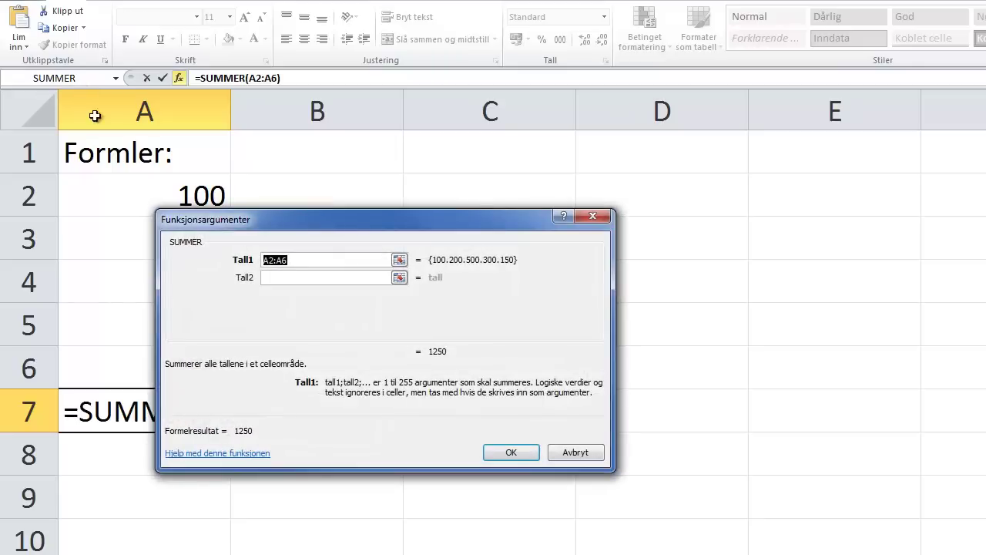
pyautogui.moveTo(439, 221); pyautogui.dragTo(668, 210)
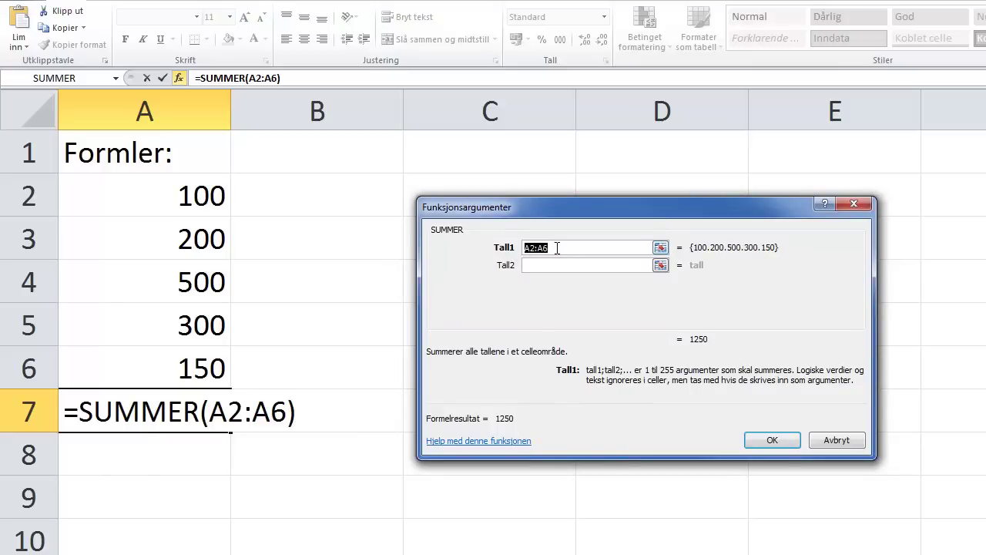
pyautogui.moveTo(530, 214); pyautogui.dragTo(545, 215)
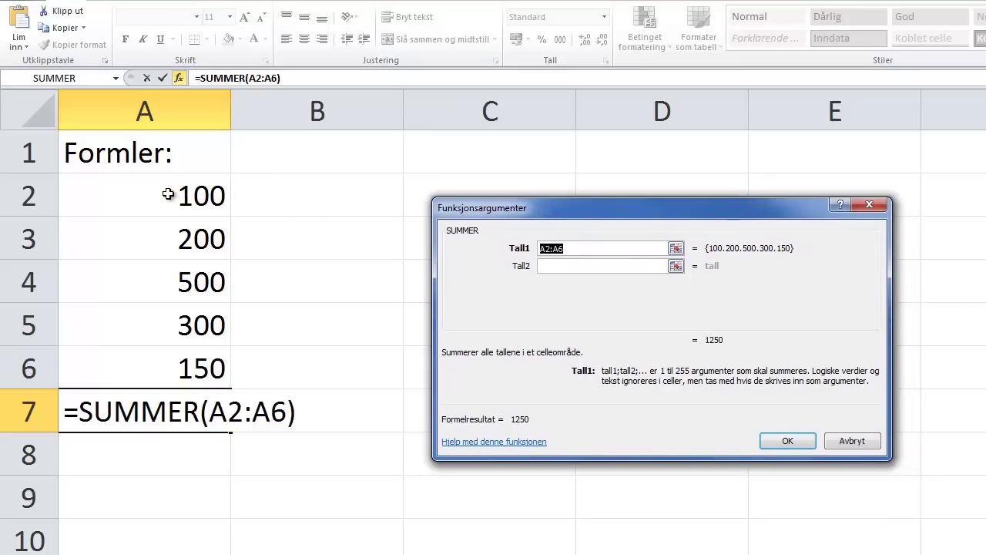
pyautogui.moveTo(168, 195); pyautogui.dragTo(183, 356)
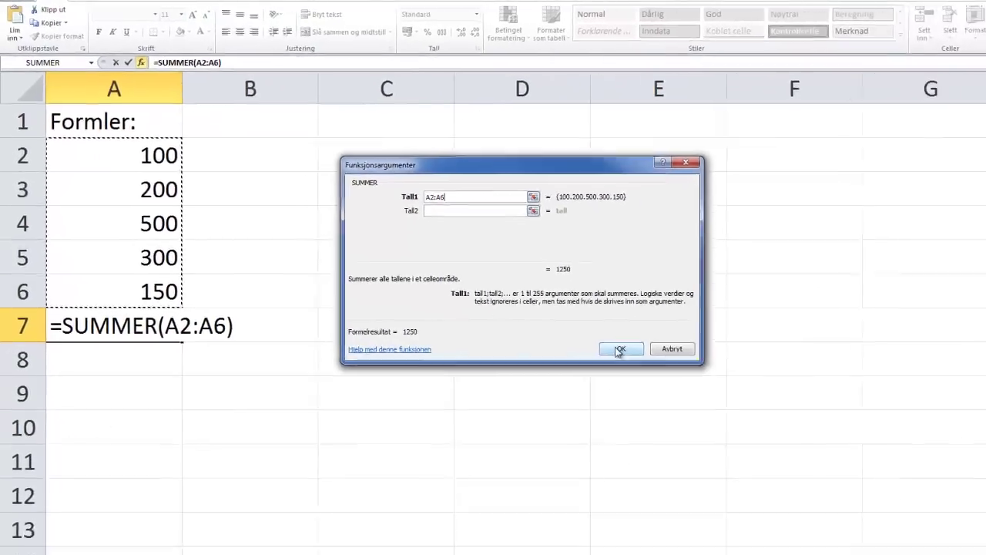
pyautogui.click(731, 423)
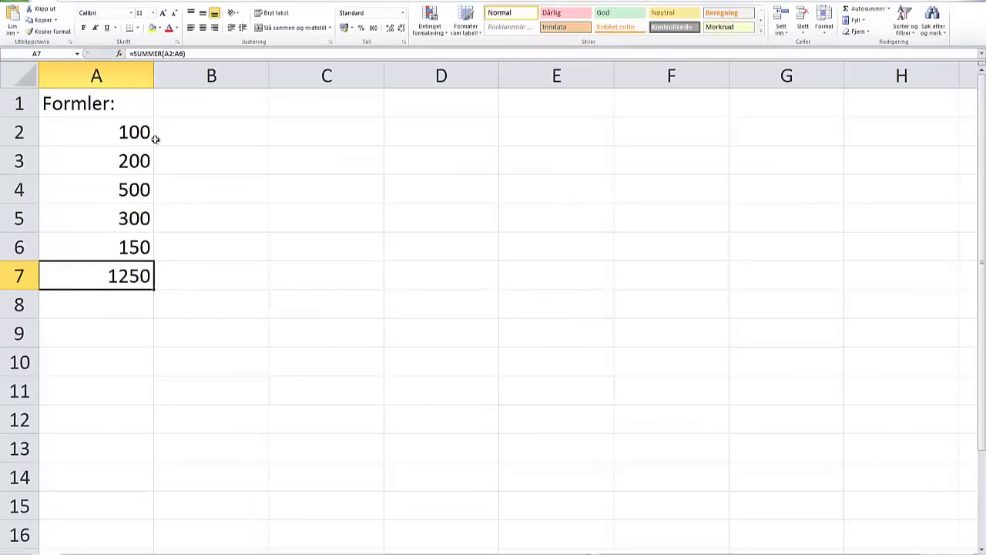
# Step: Apply a yellow fill to A7, then undo it and clear the total
pyautogui.click(152, 27)
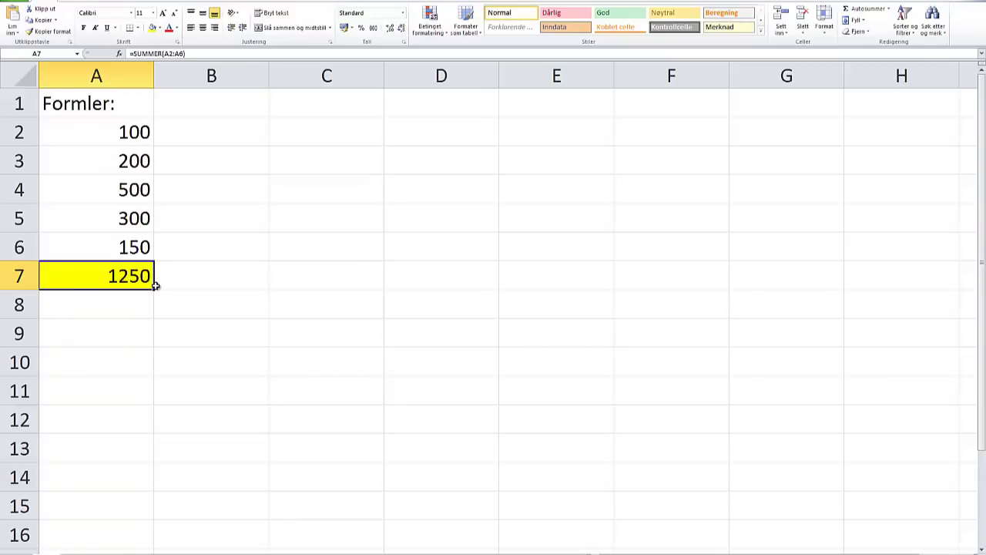
pyautogui.hotkey('ctrl', 'z')
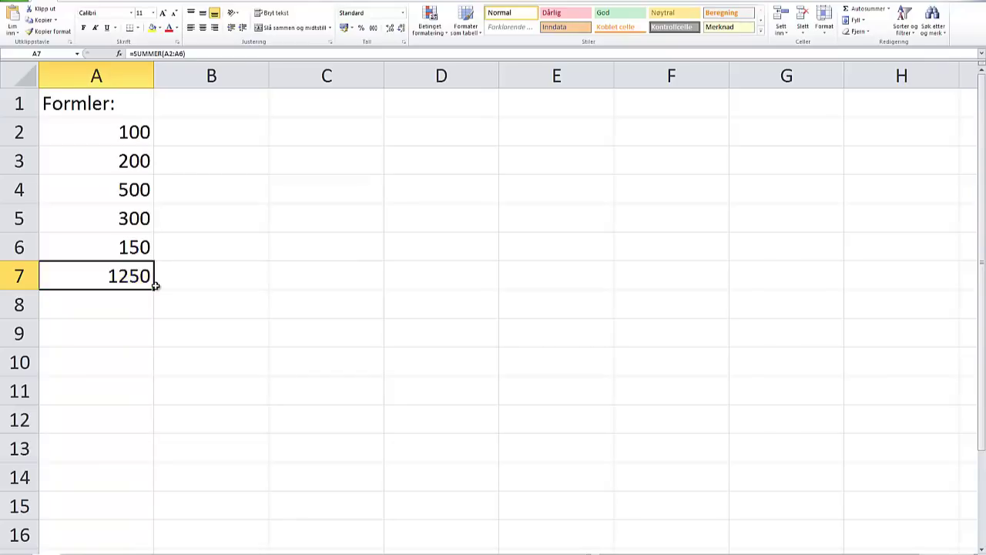
pyautogui.hotkey('ctrl', 'z')
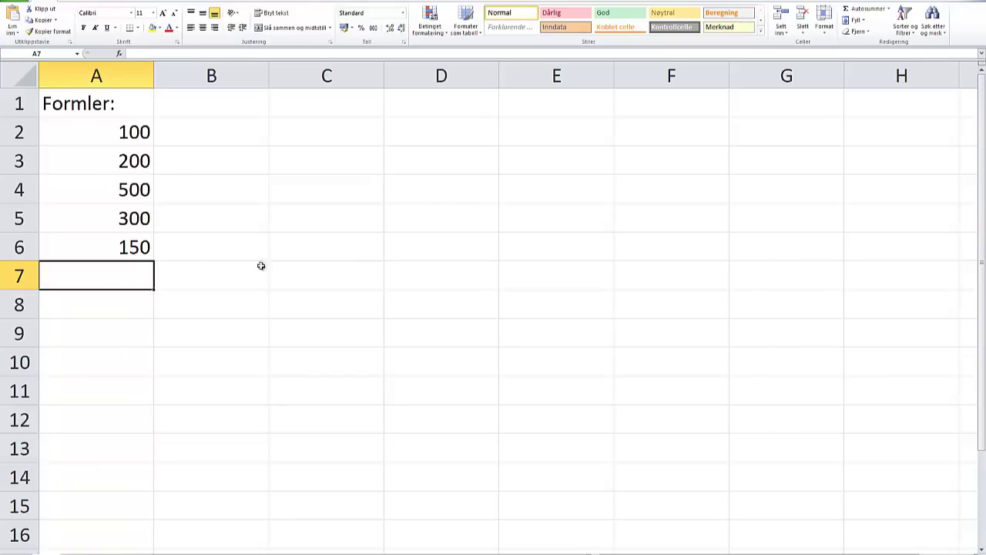
# Step: Re-insert an AutoSum of A2:A6 in A7, commit it, then delete it again
pyautogui.click(868, 9)
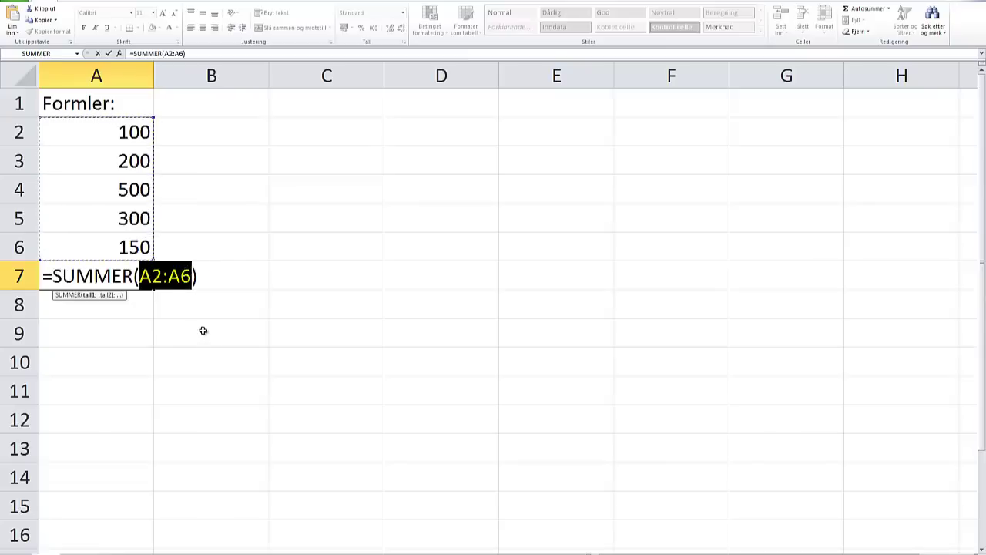
pyautogui.press('Return')
pyautogui.press('Up')
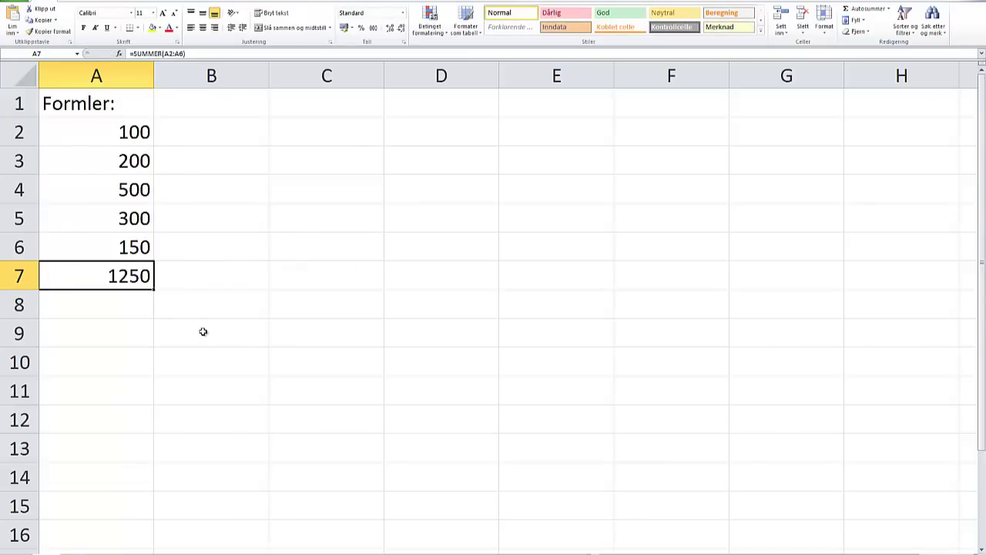
pyautogui.press('Delete')
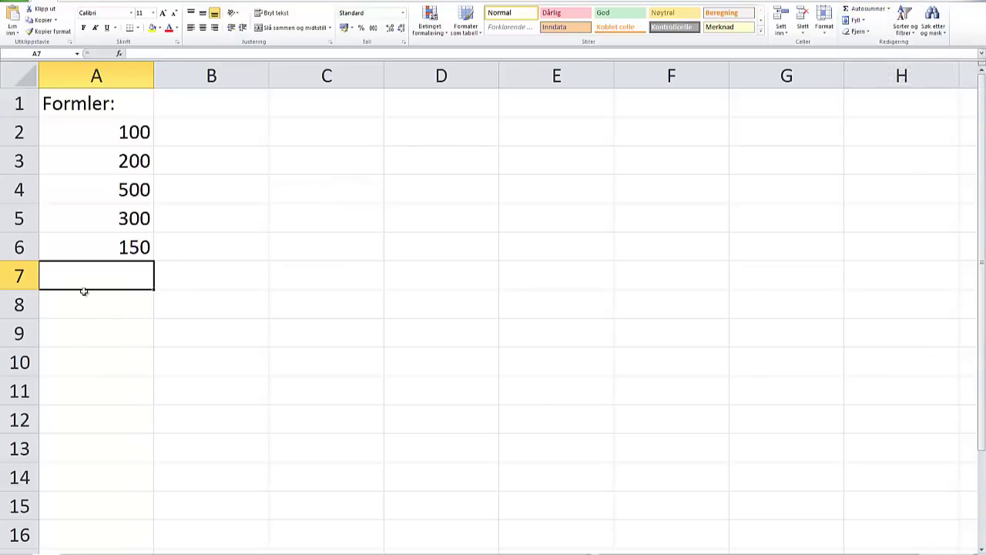
# Step: Insert =GJENNOMSNITT(A2:A6) in A7 from the AutoSum list, showing 250
pyautogui.click(889, 9)
pyautogui.click(886, 33)
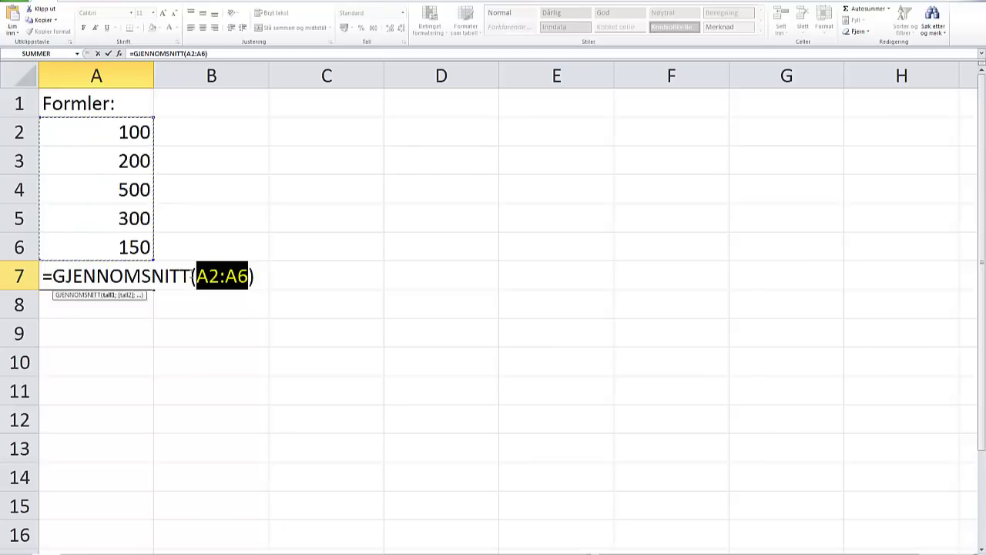
pyautogui.press('Return')
# Step: Give the average cell A7 a yellow fill, then reselect it
pyautogui.click(106, 275)
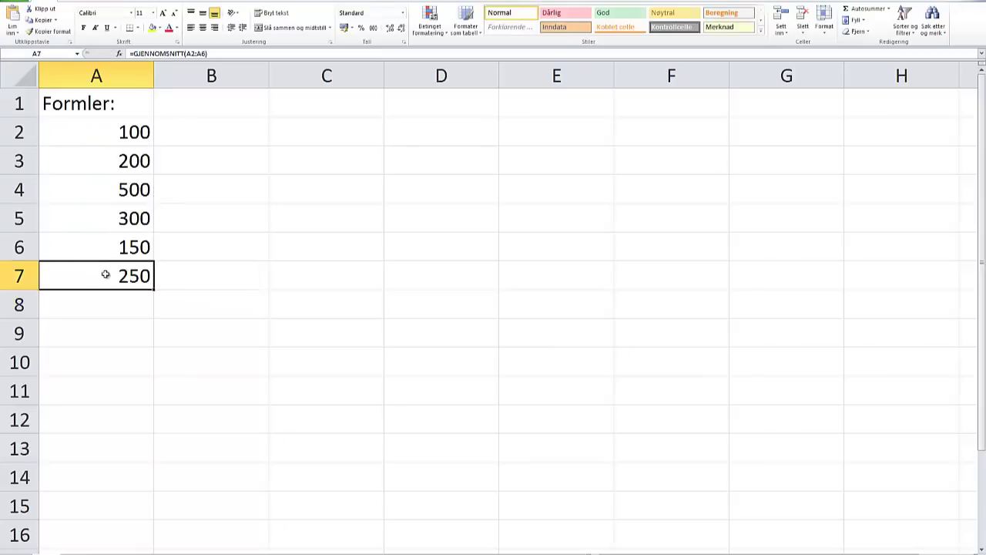
pyautogui.click(151, 27)
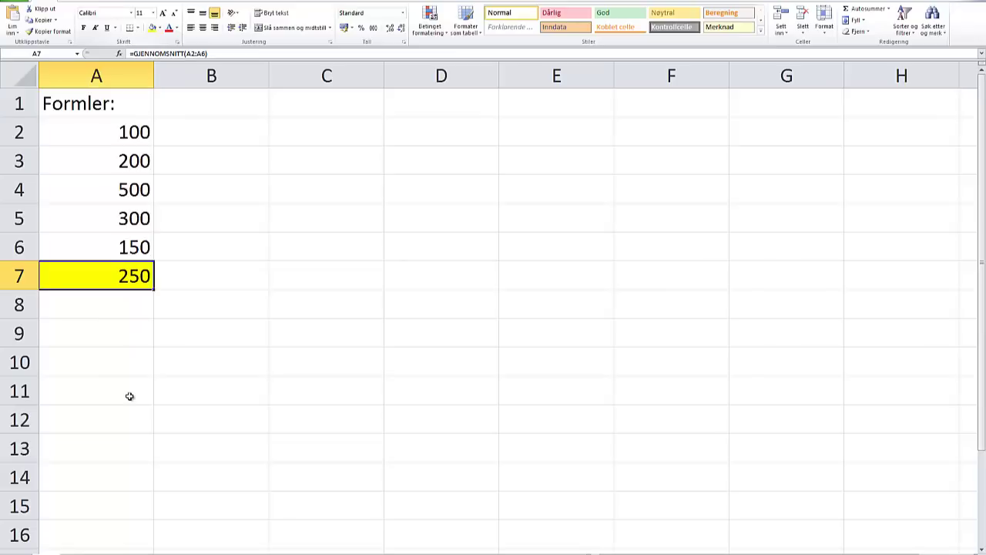
pyautogui.click(192, 335)
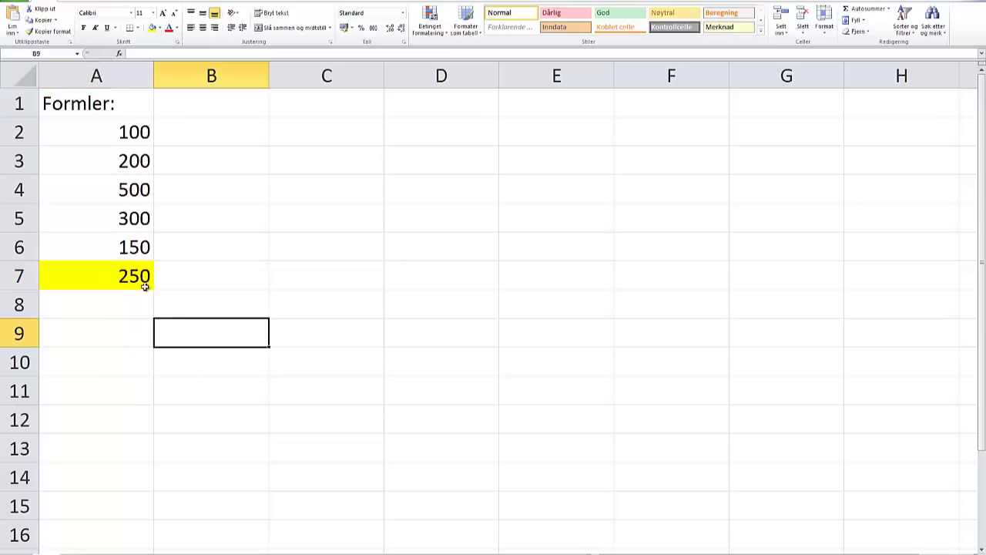
pyautogui.click(262, 307)
pyautogui.click(360, 309)
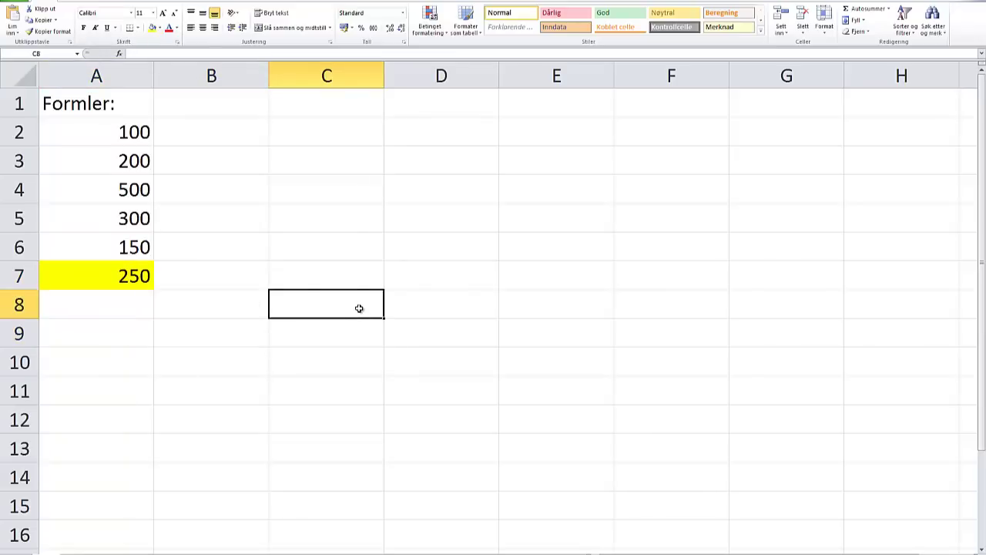
pyautogui.click(131, 277)
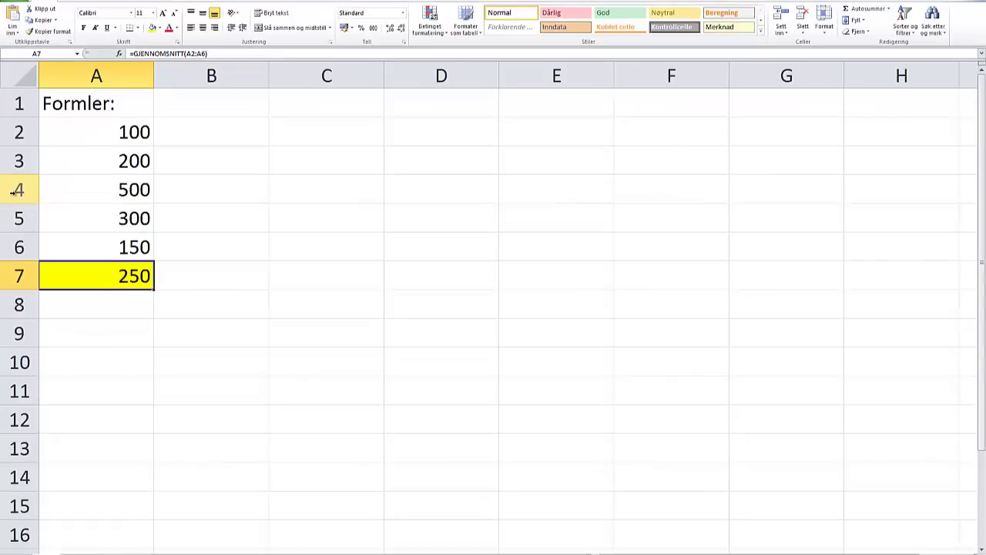
# Step: Insert a new row 4 holding 300 and view A8's average formula, now covering A2:A7
pyautogui.rightClick(14, 256)
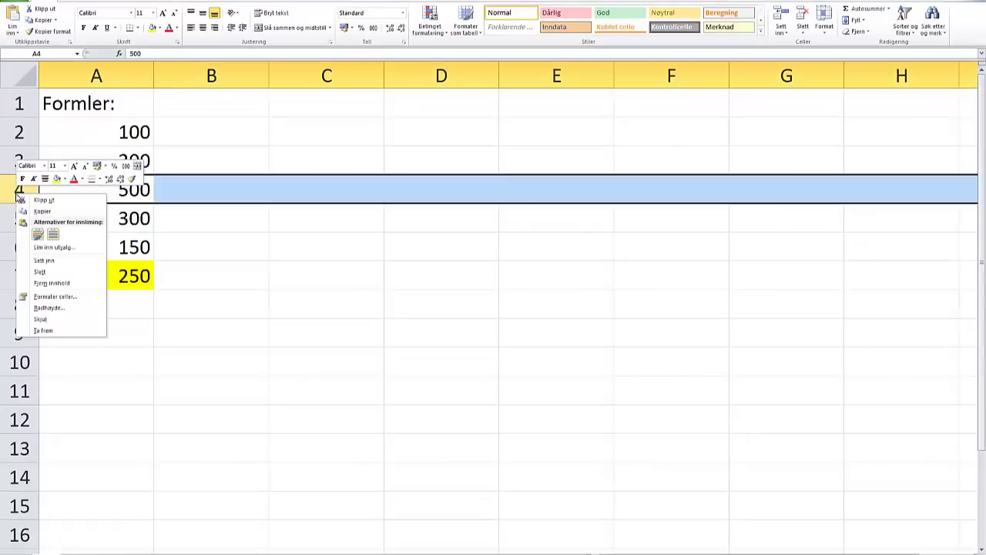
pyautogui.click(44, 260)
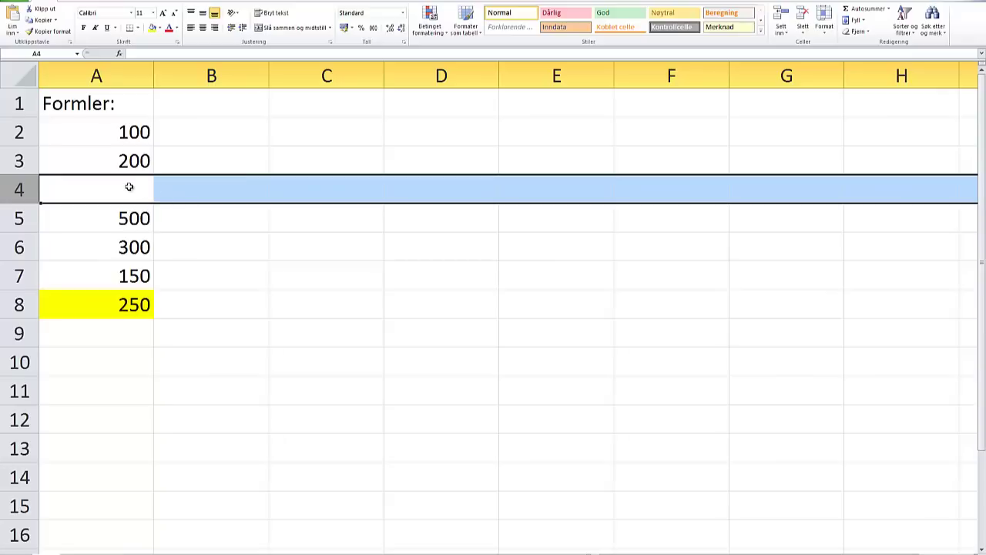
pyautogui.click(122, 188)
pyautogui.write('30')
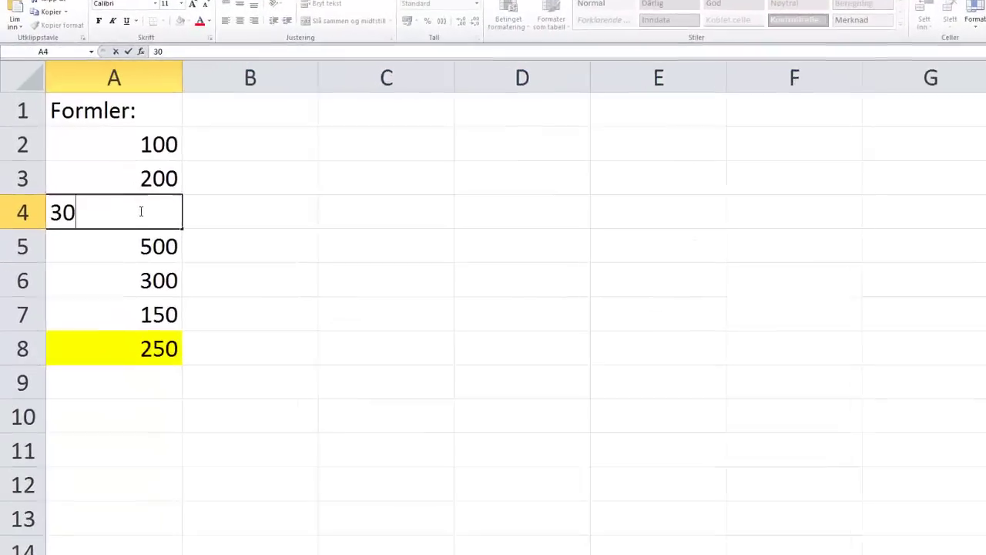
pyautogui.write('0')
pyautogui.click(260, 241)
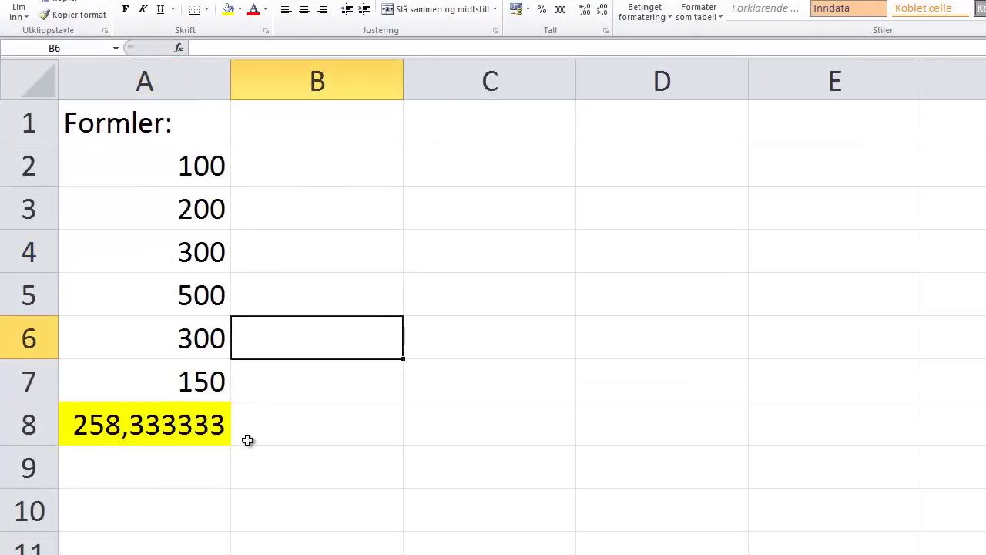
pyautogui.click(181, 428)
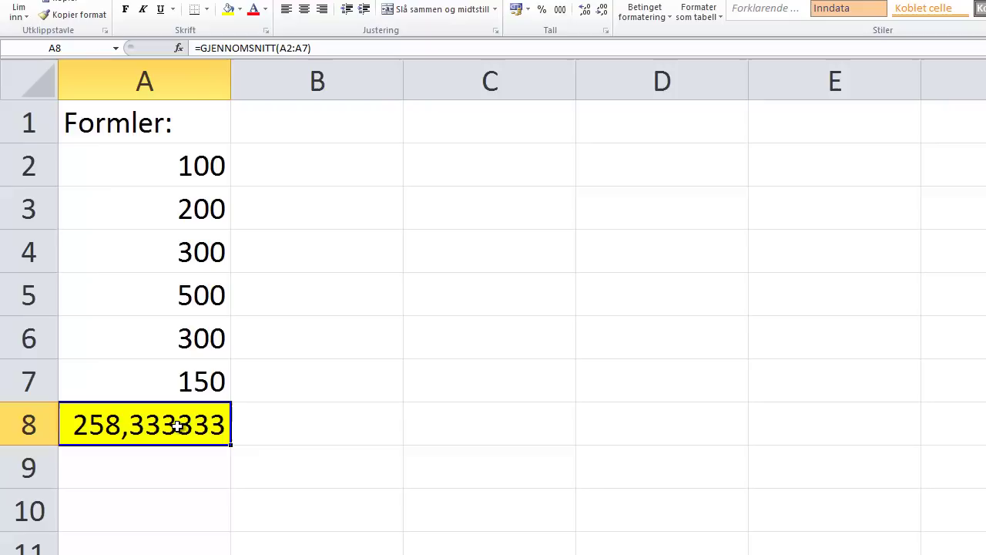
pyautogui.doubleClick(301, 48)
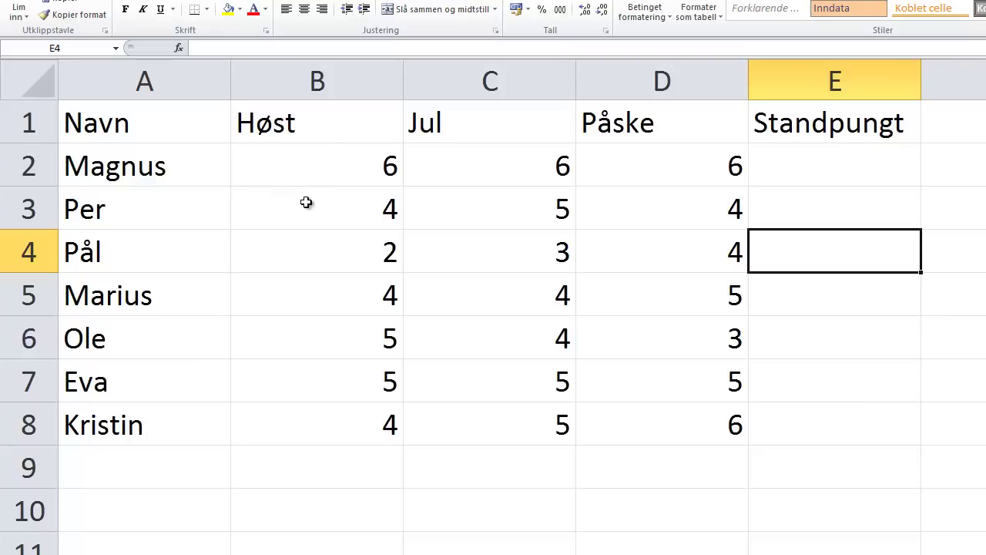
# Step: Step through the Navn–Standpungt headers and B2, then select E2 with the AutoSum function list showing
pyautogui.click(147, 125)
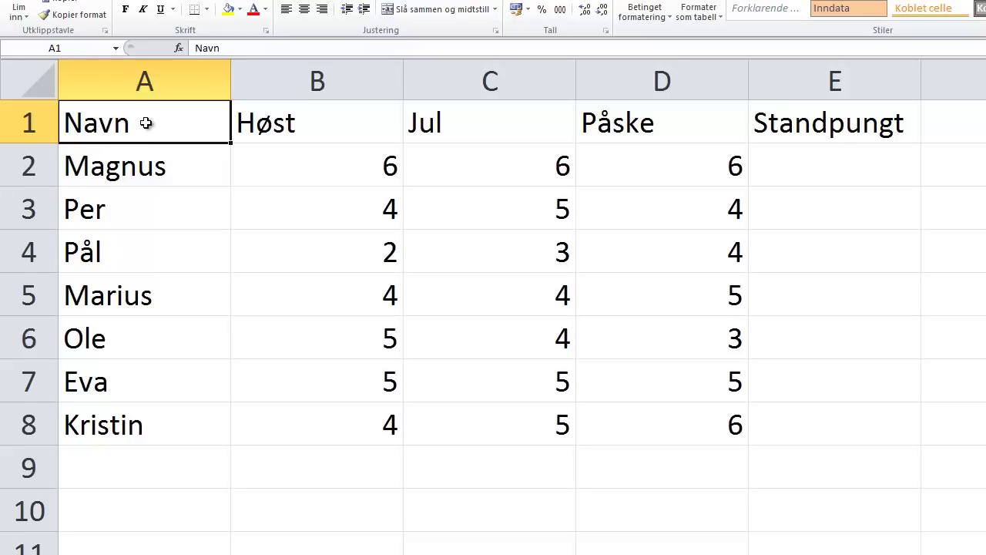
pyautogui.click(323, 121)
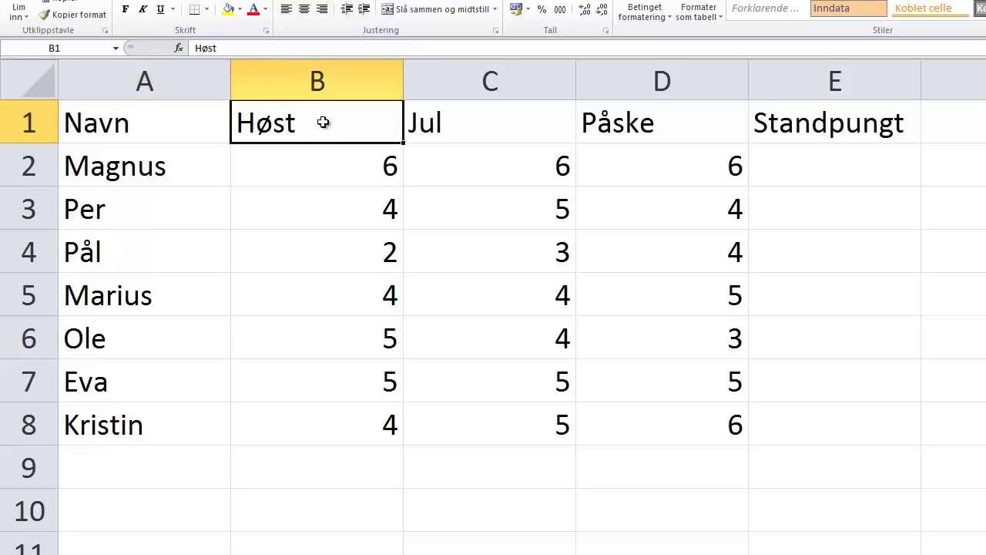
pyautogui.click(457, 127)
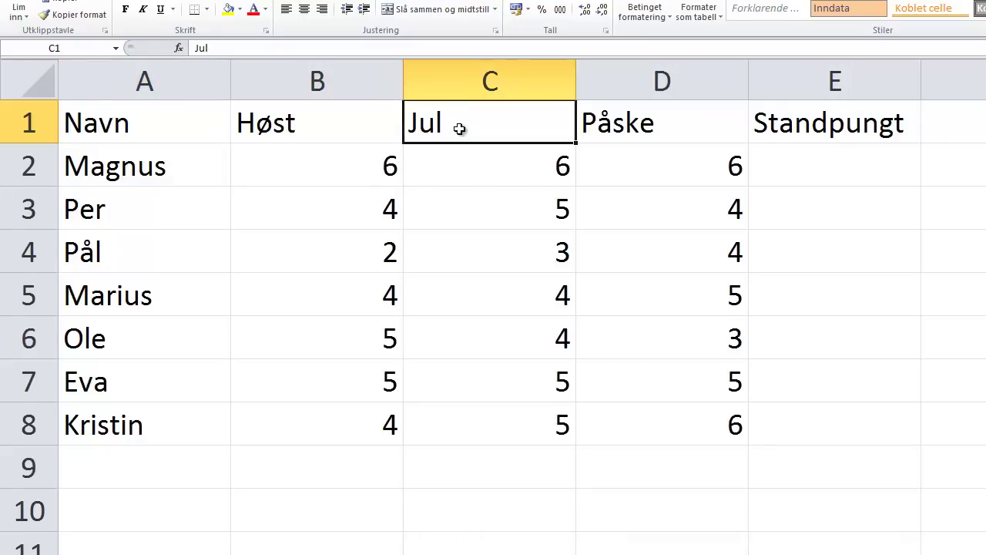
pyautogui.click(674, 124)
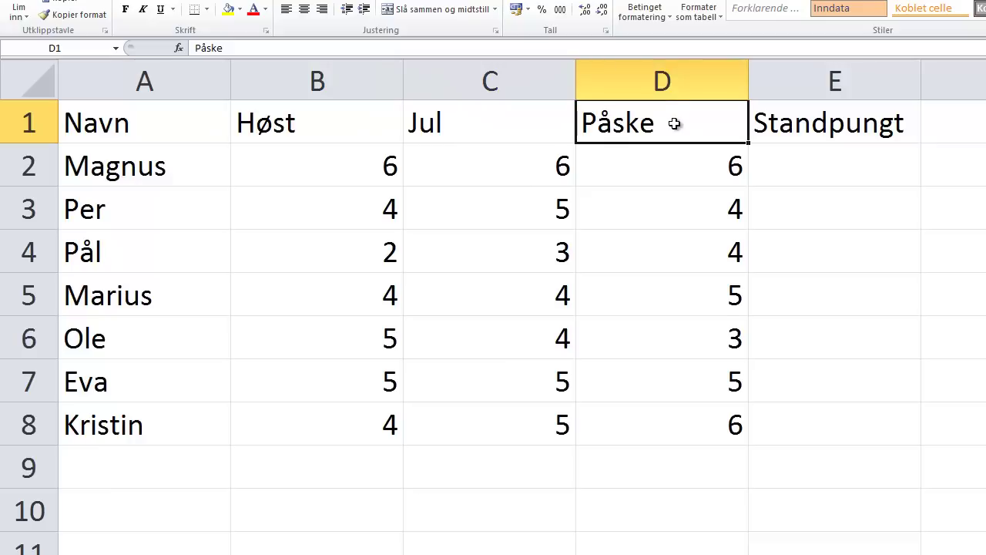
pyautogui.click(813, 132)
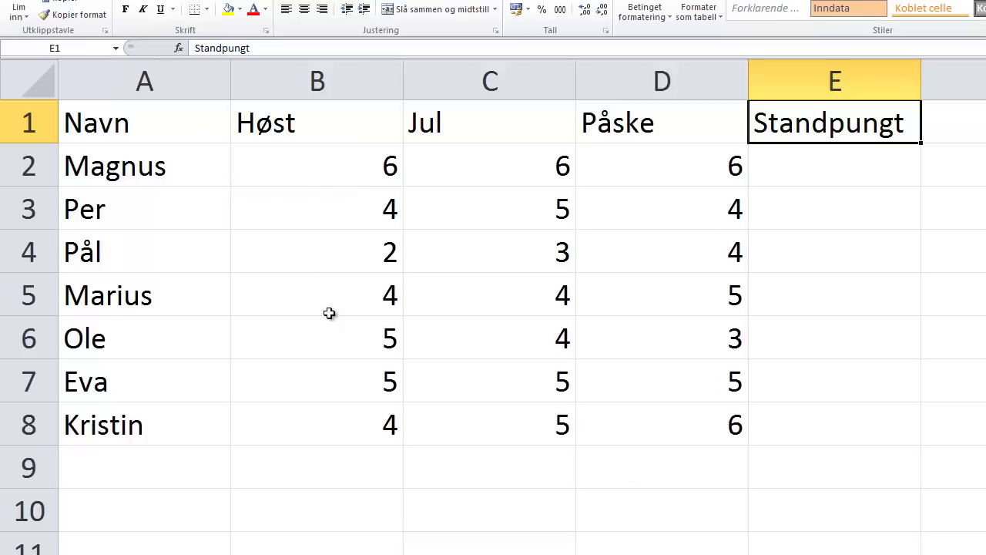
pyautogui.click(326, 175)
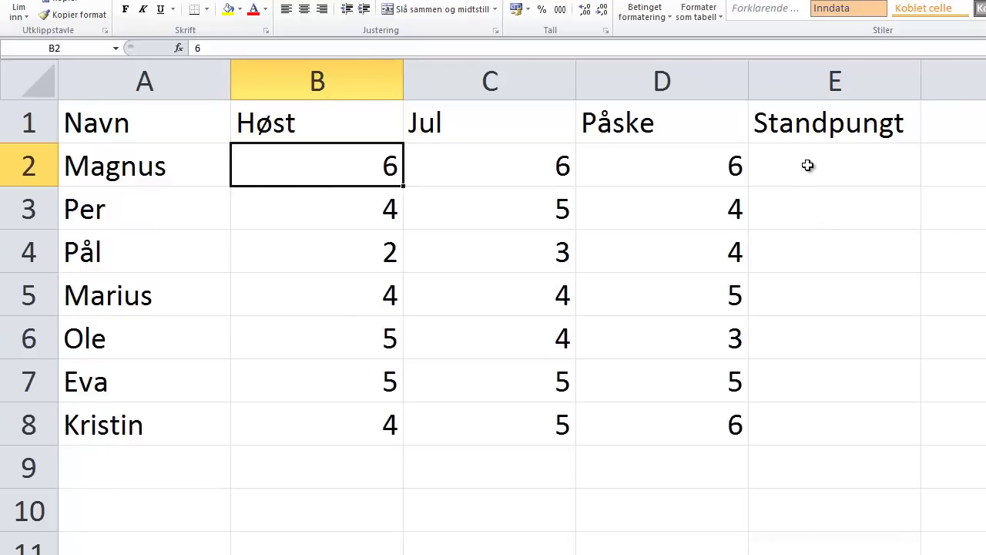
pyautogui.click(805, 163)
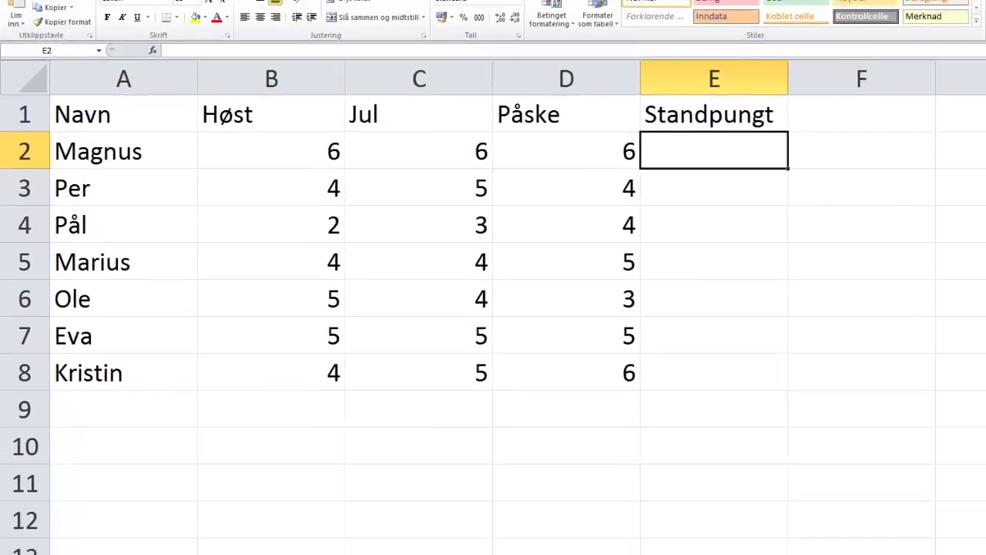
pyautogui.click(888, 9)
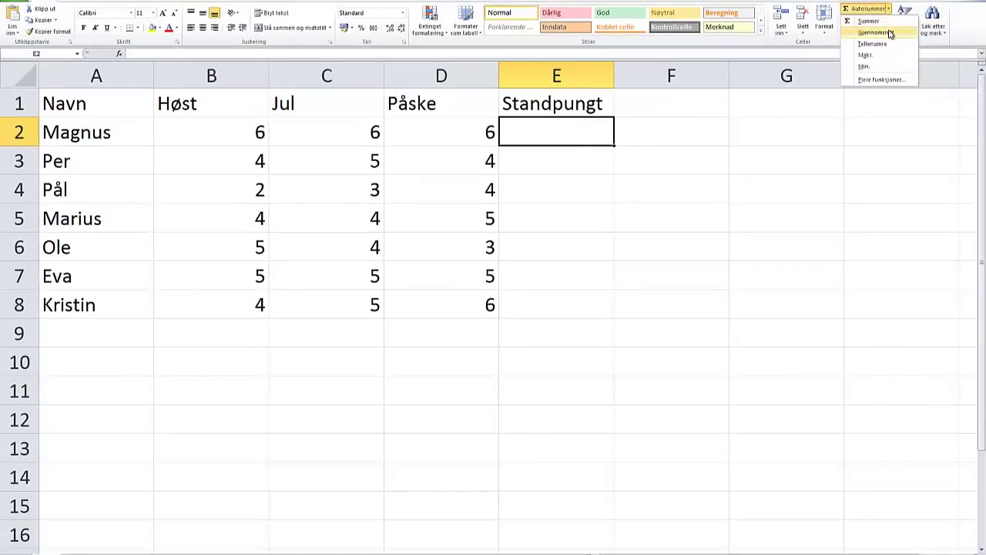
# Step: Insert =GJENNOMSNITT(B2:D2) in E2, giving 6, and reselect E2 to check it
pyautogui.click(875, 32)
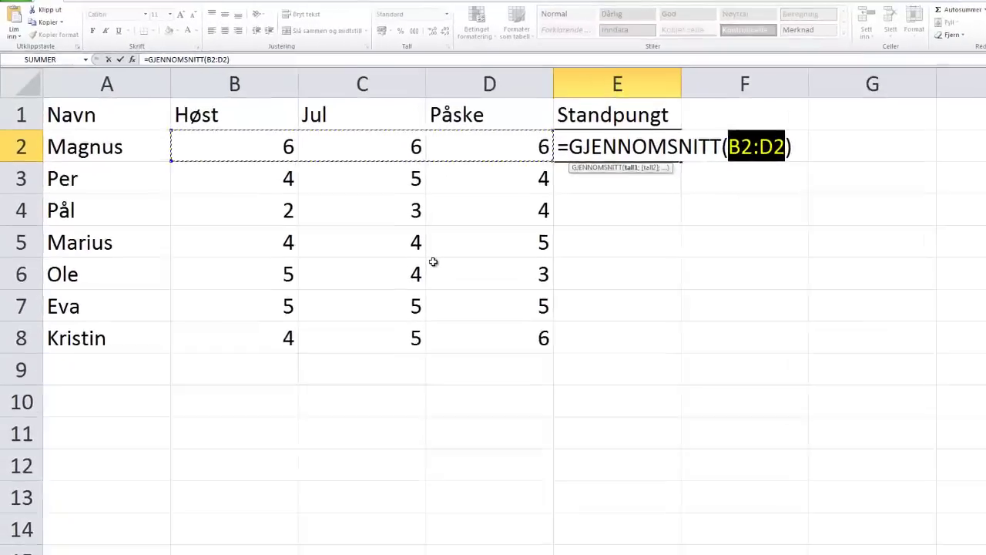
pyautogui.press('Return')
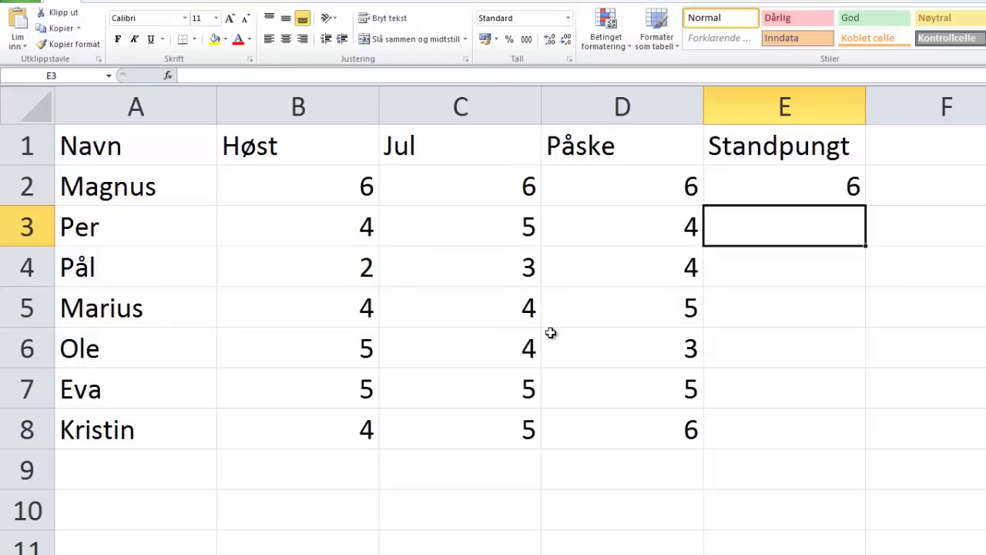
pyautogui.click(814, 194)
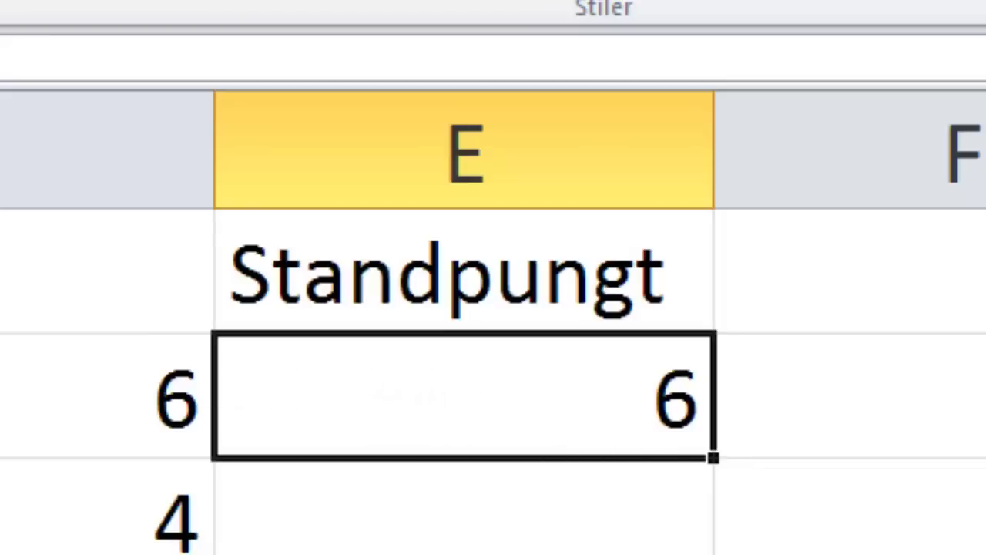
pyautogui.click(505, 530)
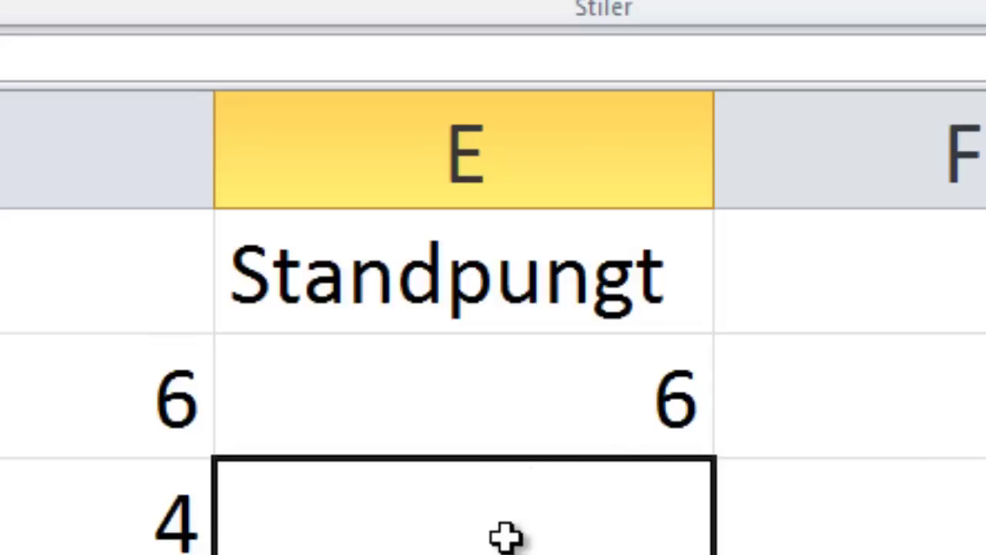
pyautogui.click(627, 401)
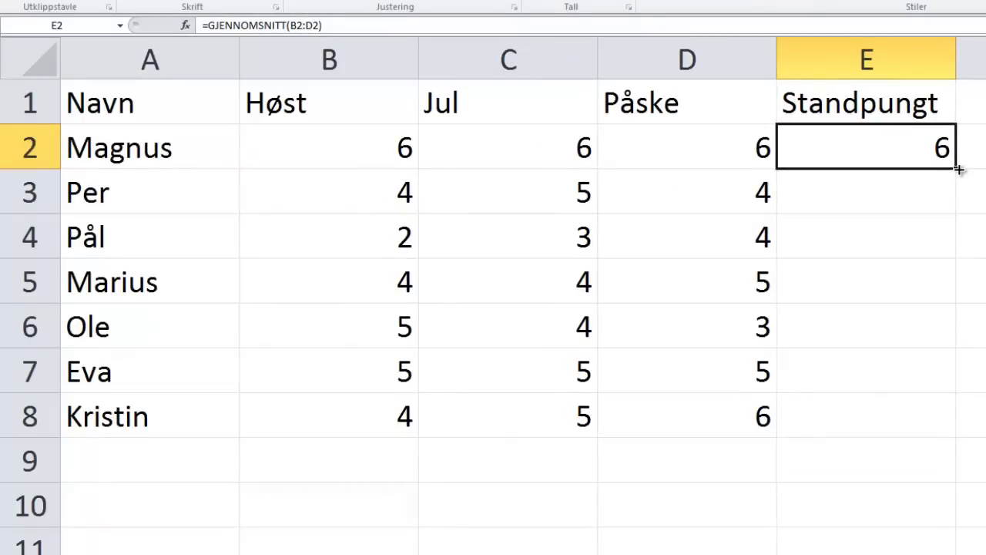
# Step: Copy E2's average formula down to E8, check the results, and select column E
pyautogui.moveTo(959, 169); pyautogui.dragTo(965, 352)
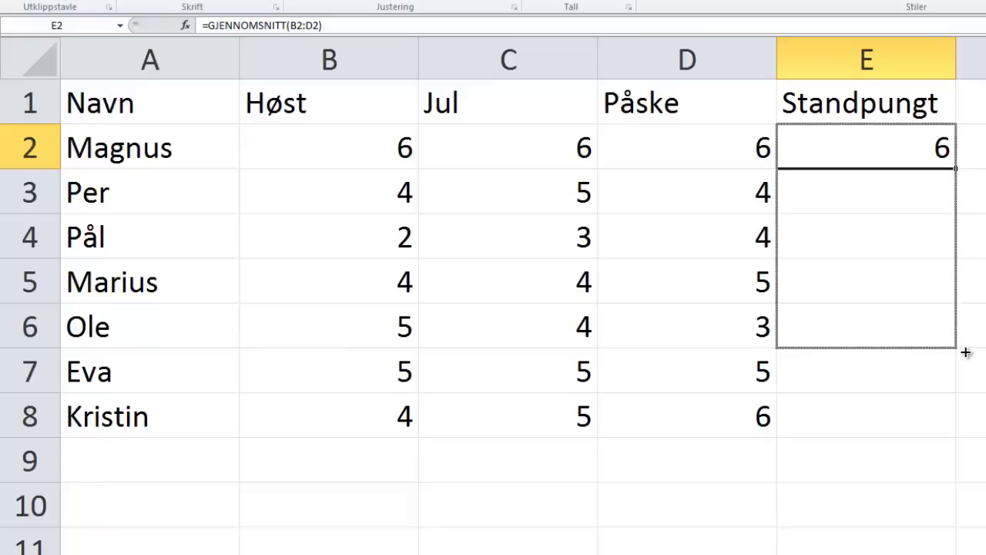
pyautogui.moveTo(965, 352); pyautogui.dragTo(966, 418)
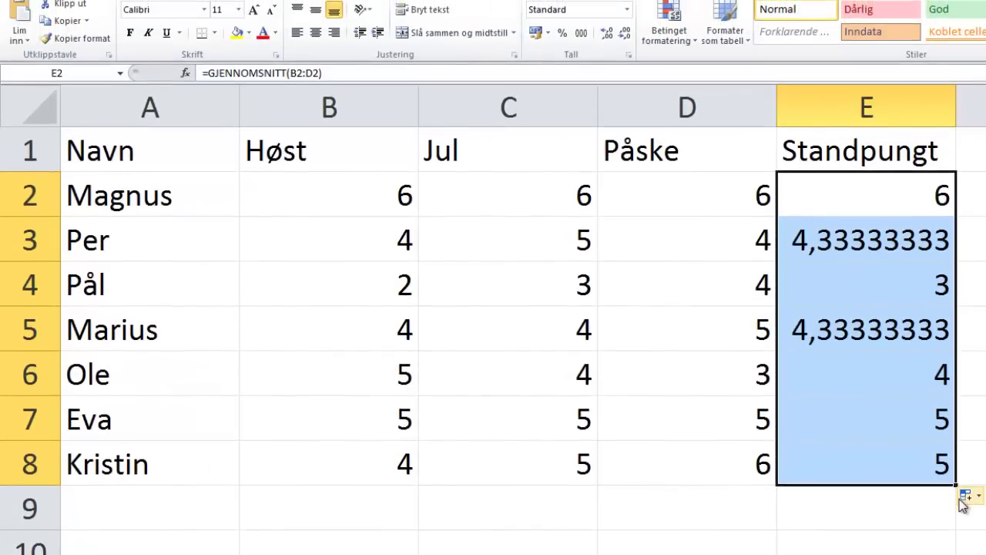
pyautogui.click(46, 420)
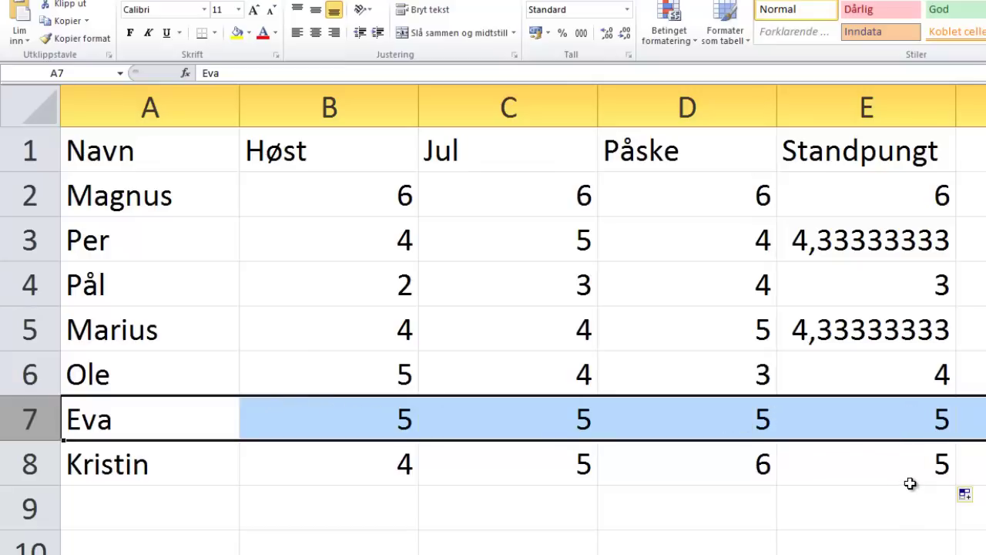
pyautogui.click(874, 292)
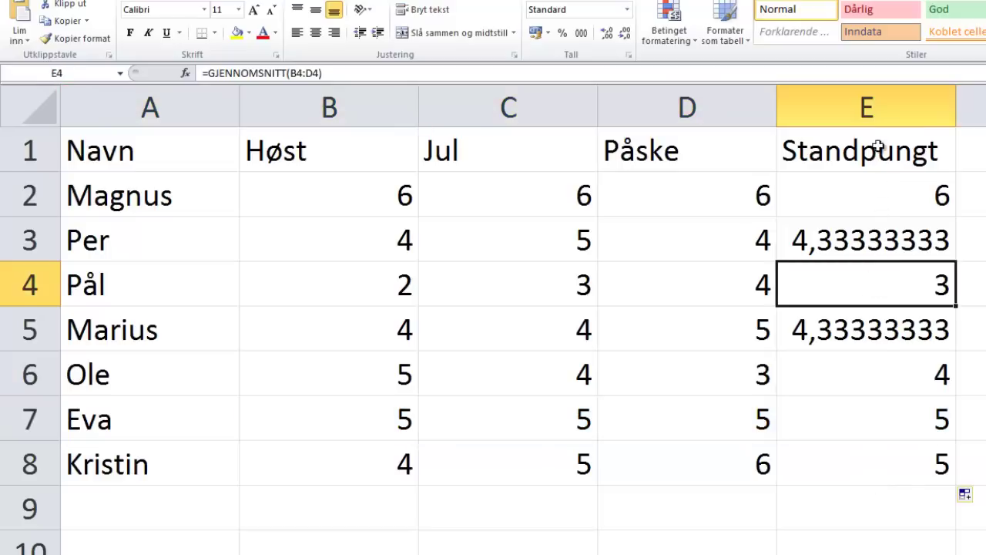
pyautogui.click(877, 108)
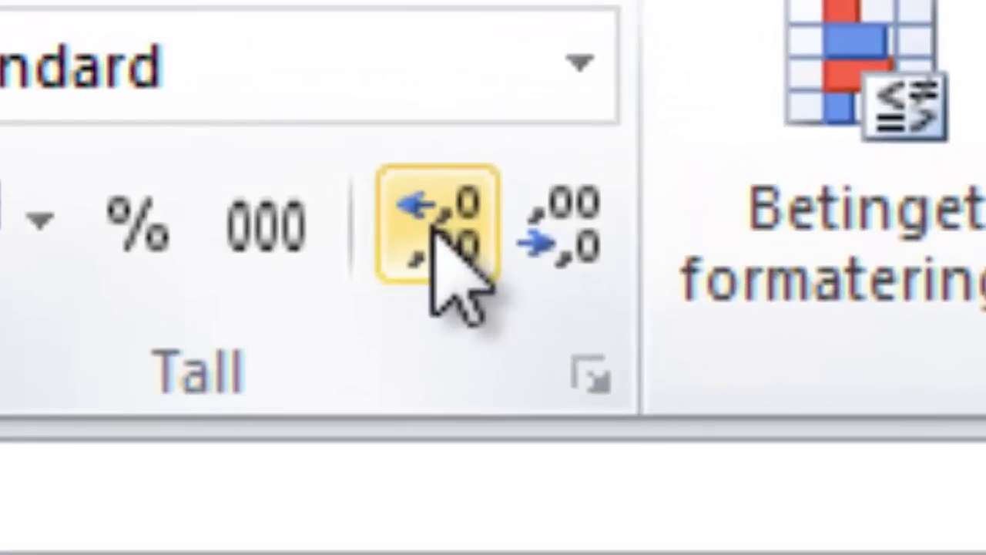
# Step: Adjust the decimals until the Standpungt averages show one decimal place, like 4,3 and 6,0
pyautogui.click(539, 111)
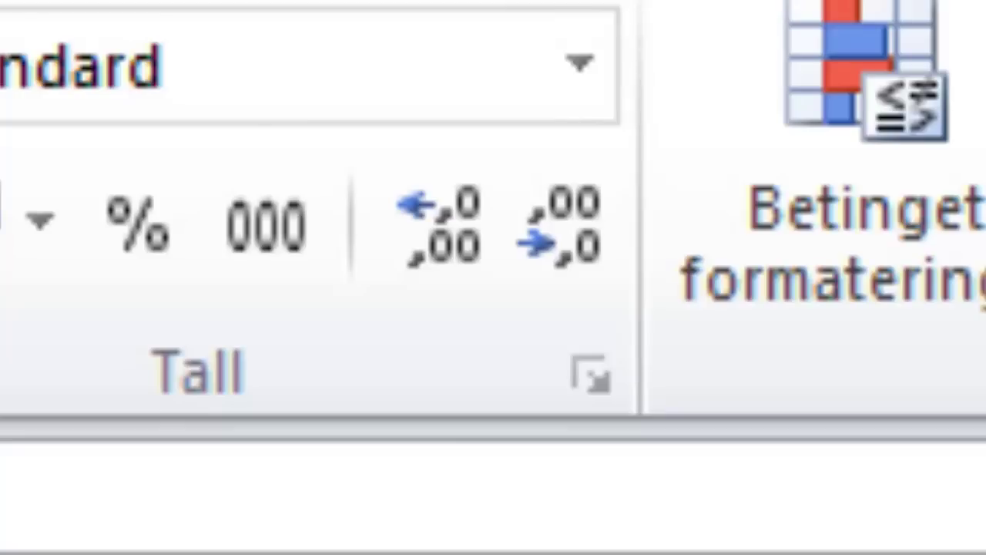
pyautogui.click(433, 239)
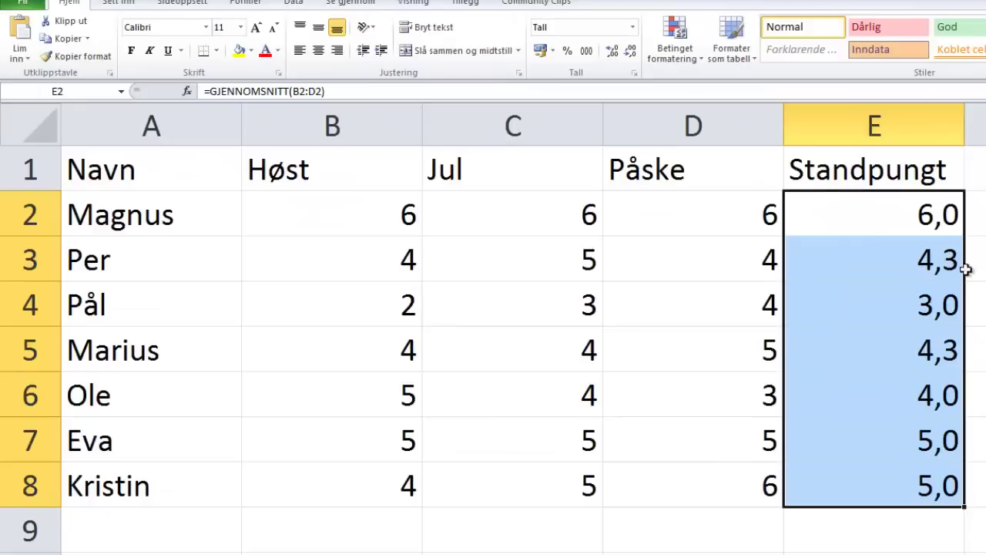
pyautogui.click(631, 54)
pyautogui.click(614, 51)
pyautogui.click(616, 53)
pyautogui.click(616, 54)
pyautogui.click(615, 54)
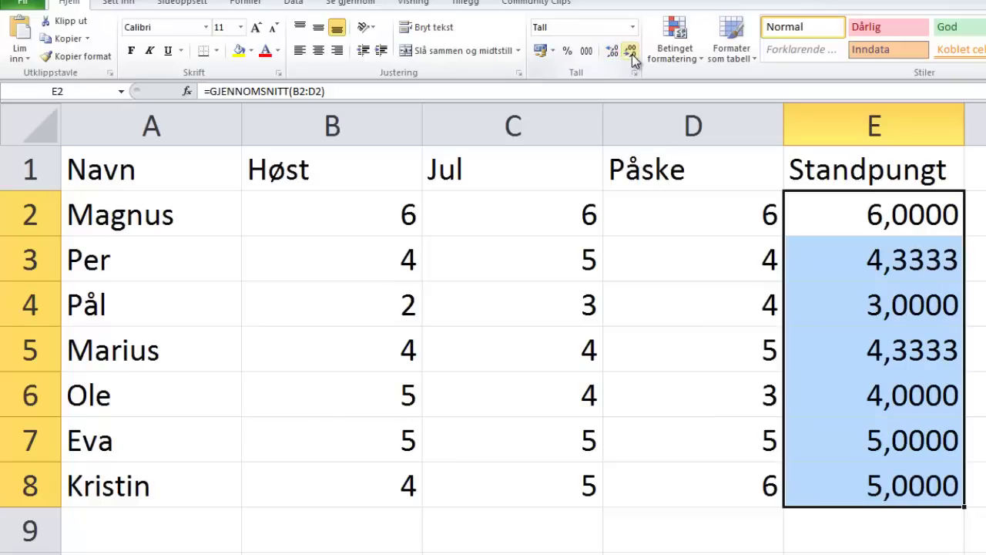
pyautogui.click(631, 54)
pyautogui.click(632, 54)
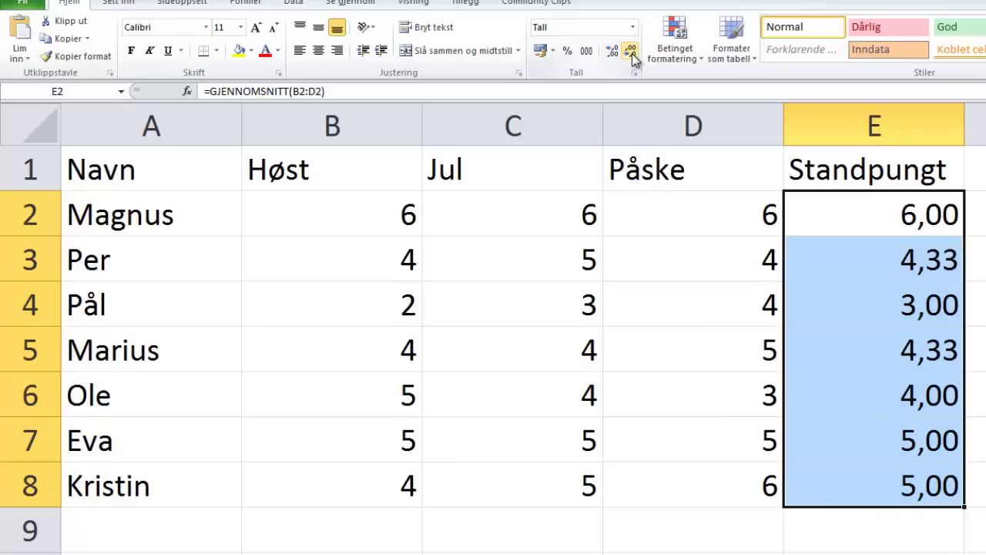
pyautogui.click(631, 54)
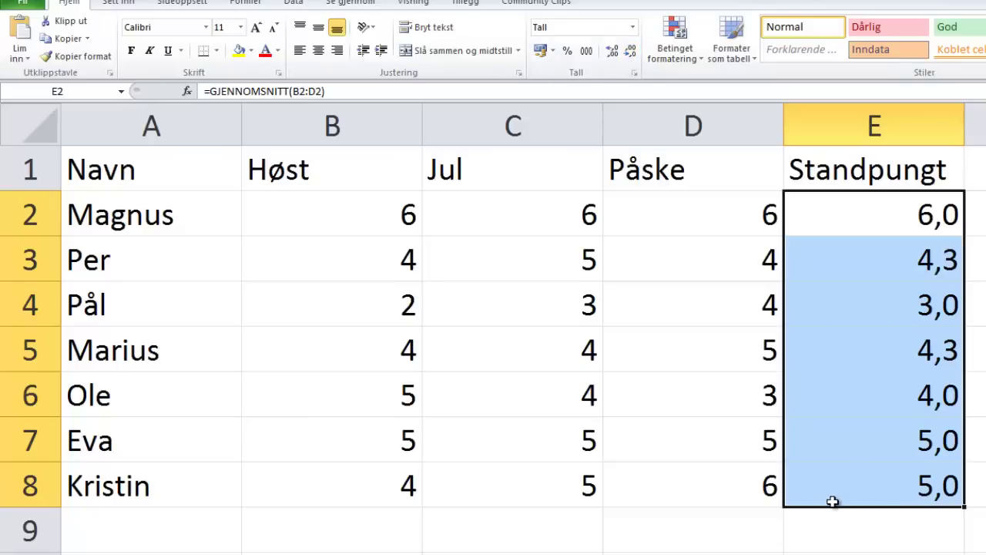
pyautogui.click(319, 522)
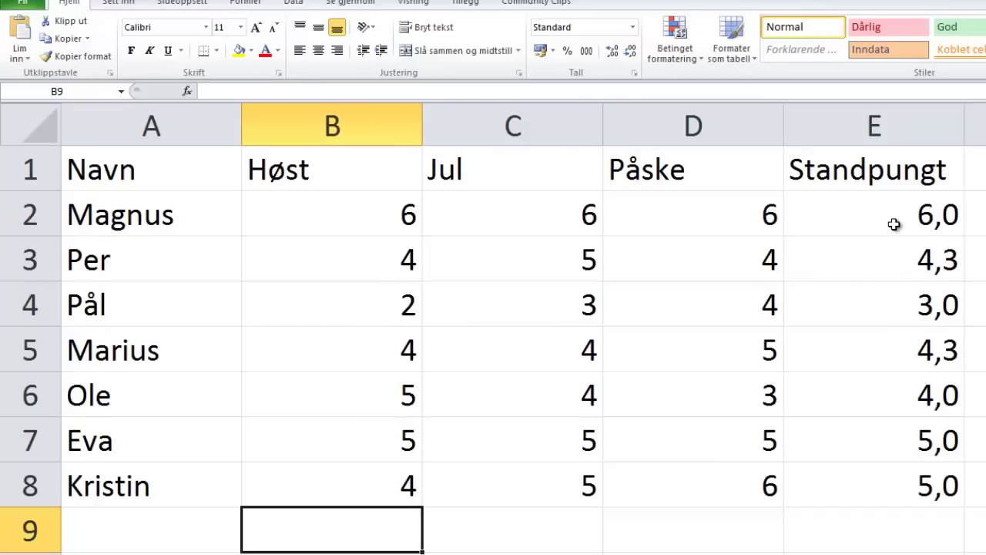
# Step: Give the Standpungt averages in E2:E8 a yellow fill
pyautogui.moveTo(895, 225); pyautogui.dragTo(926, 473)
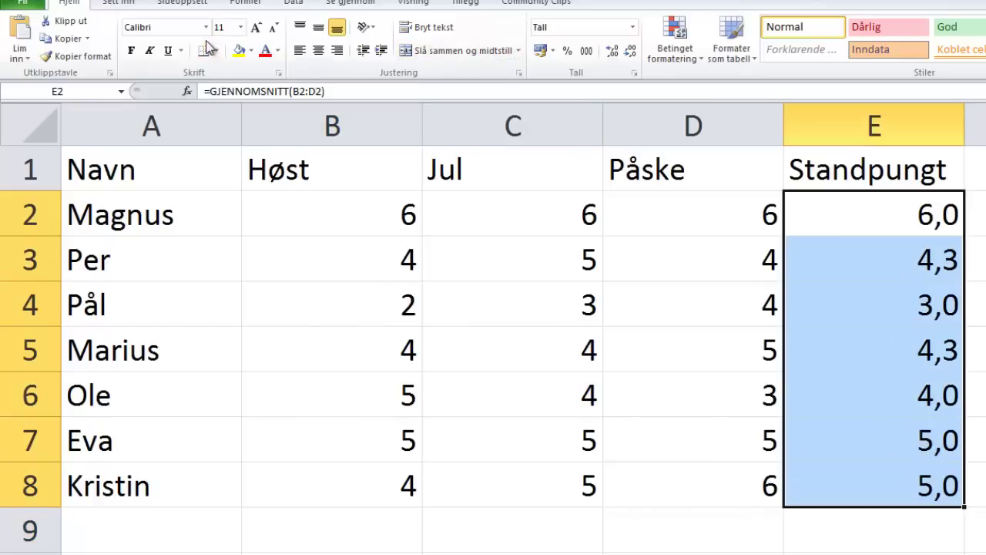
pyautogui.click(240, 52)
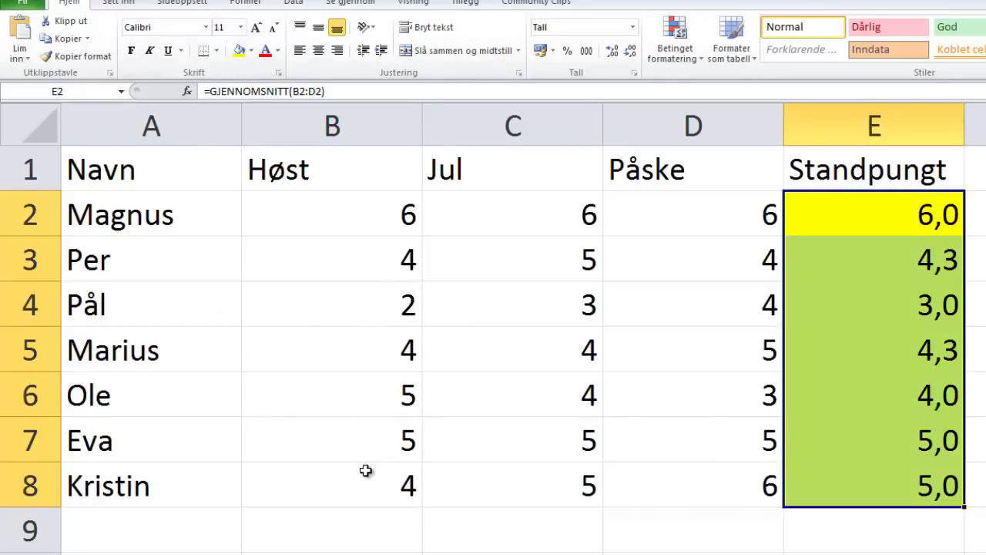
pyautogui.click(251, 53)
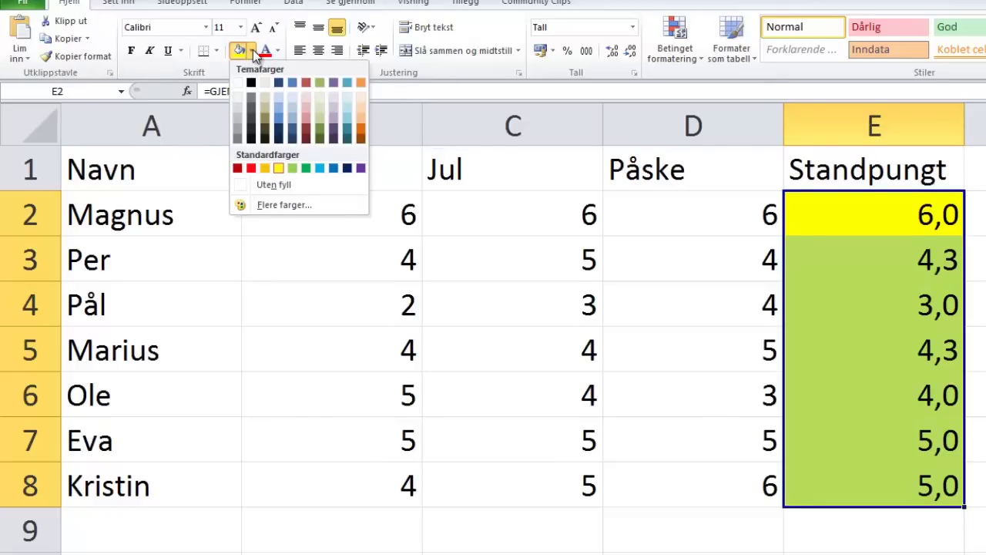
pyautogui.click(185, 203)
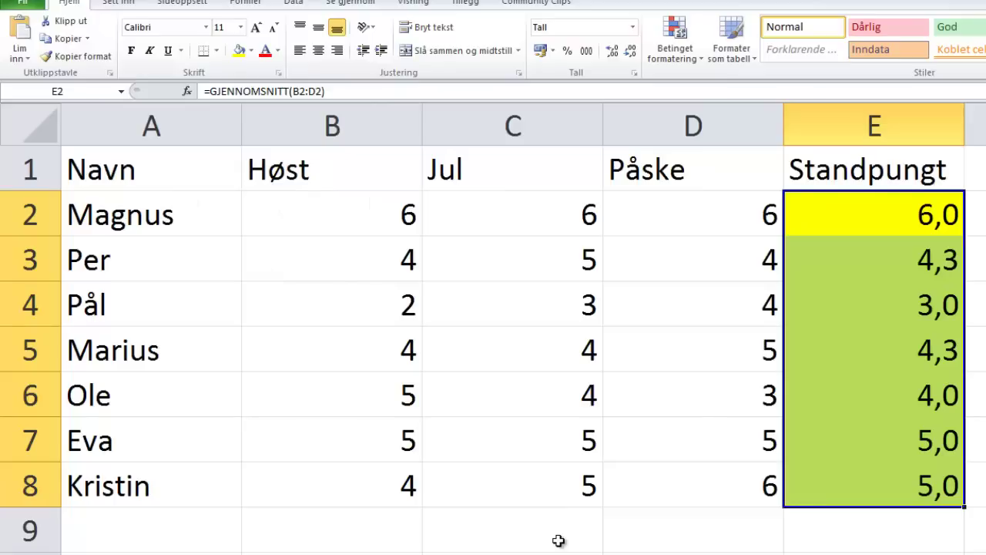
pyautogui.click(380, 533)
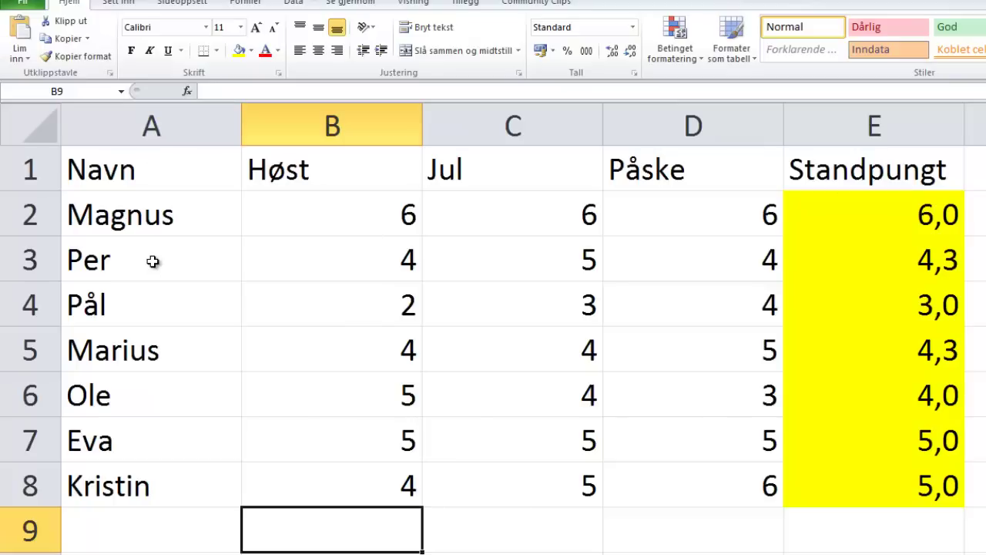
# Step: Enter =GJENNOMSNITT(B2:B8) in B9 and copy it across to C9 and D9
pyautogui.write('=')
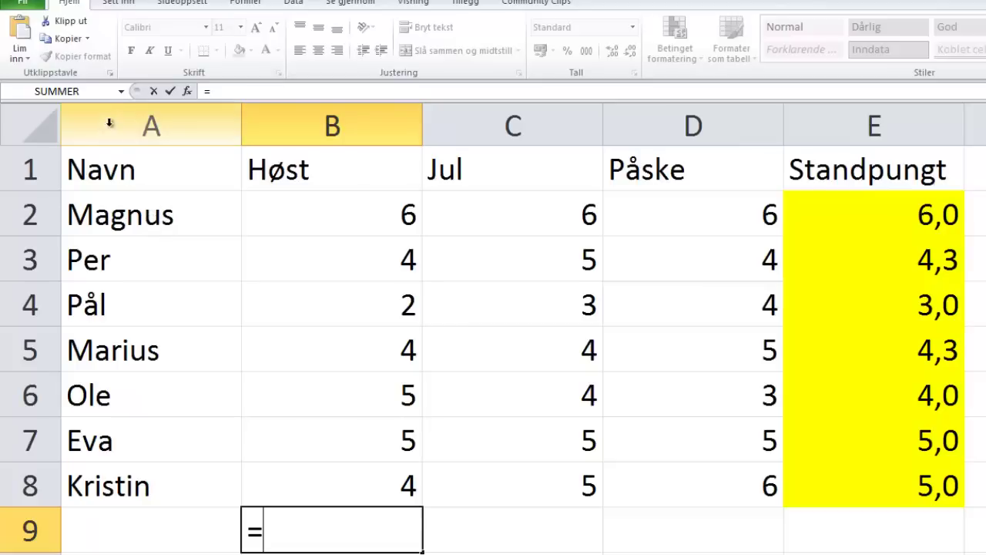
pyautogui.click(120, 92)
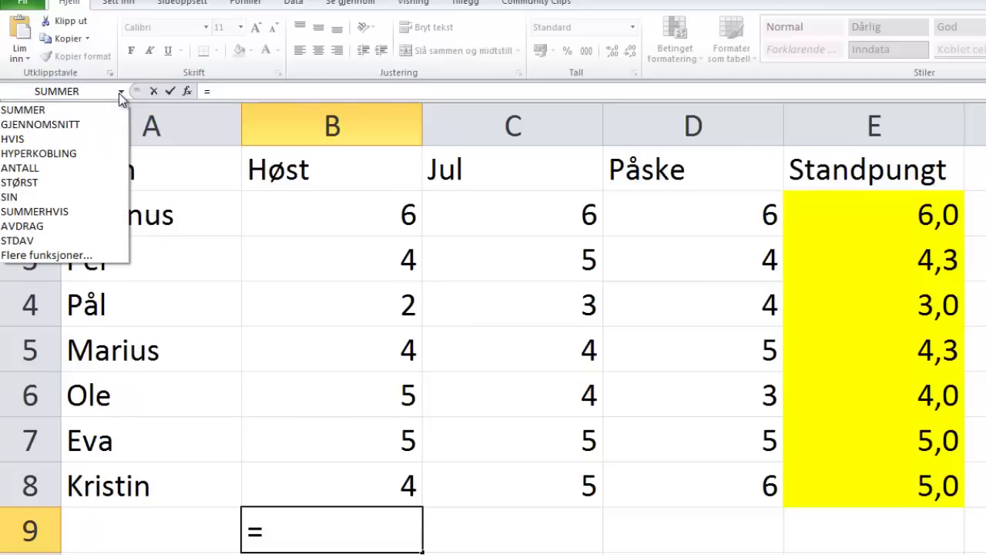
pyautogui.click(84, 124)
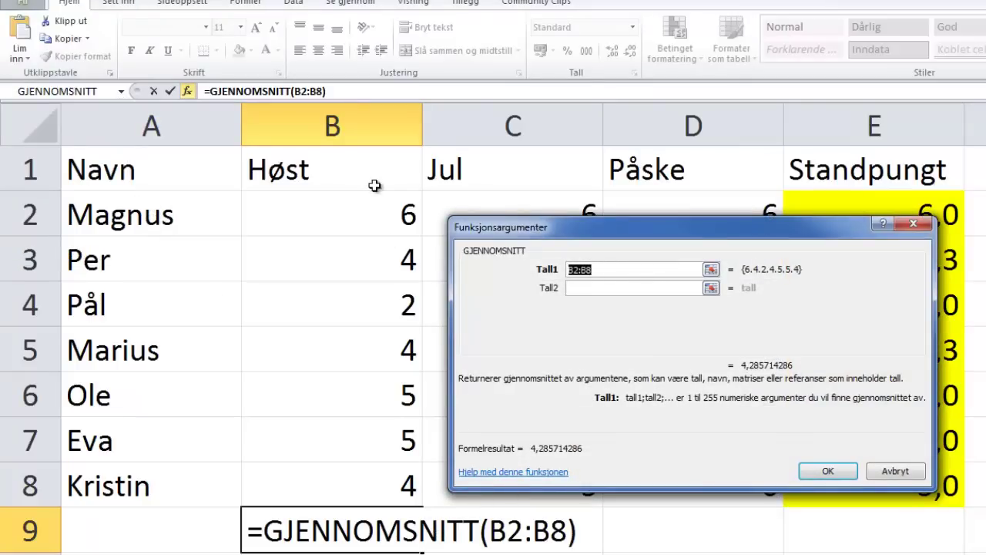
pyautogui.moveTo(365, 203); pyautogui.dragTo(378, 487)
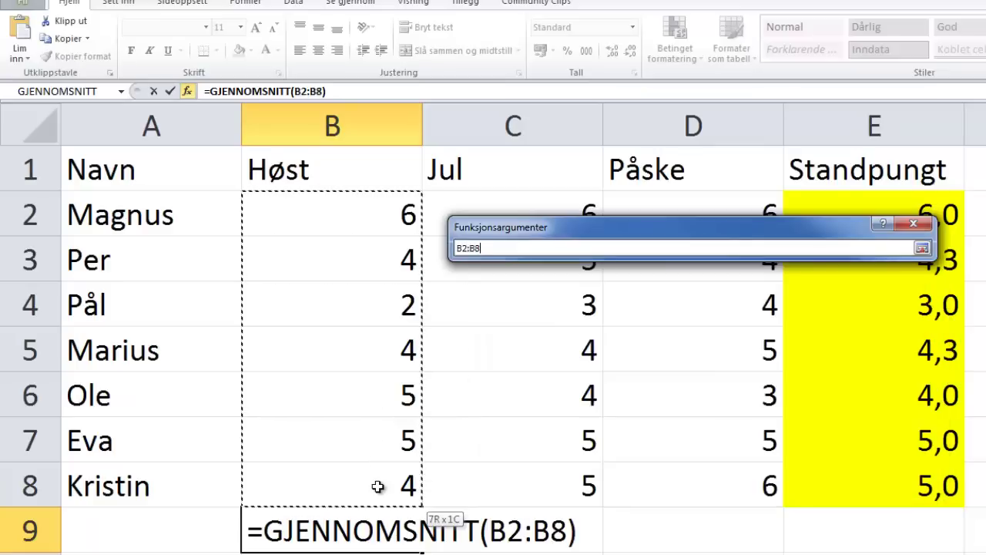
pyautogui.click(827, 470)
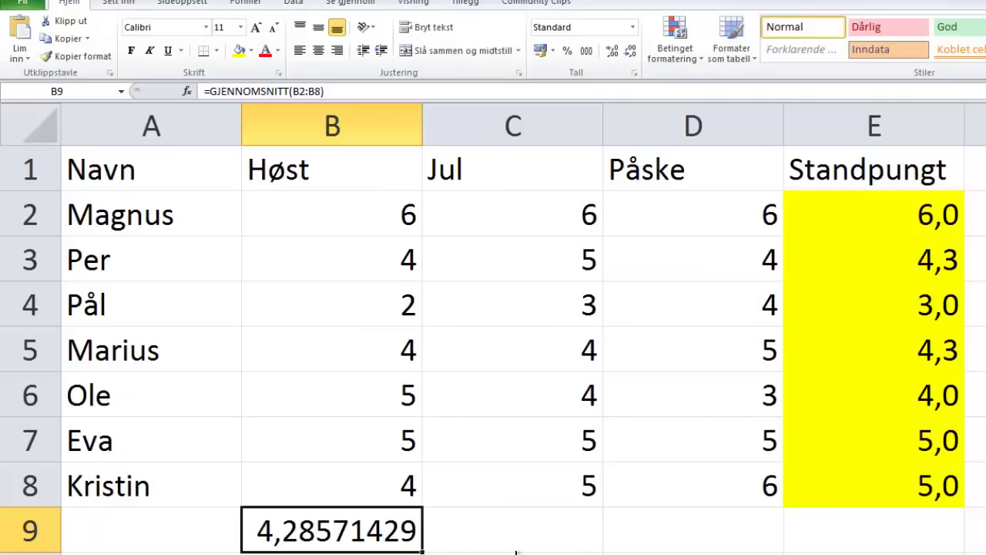
pyautogui.moveTo(517, 551); pyautogui.dragTo(735, 538)
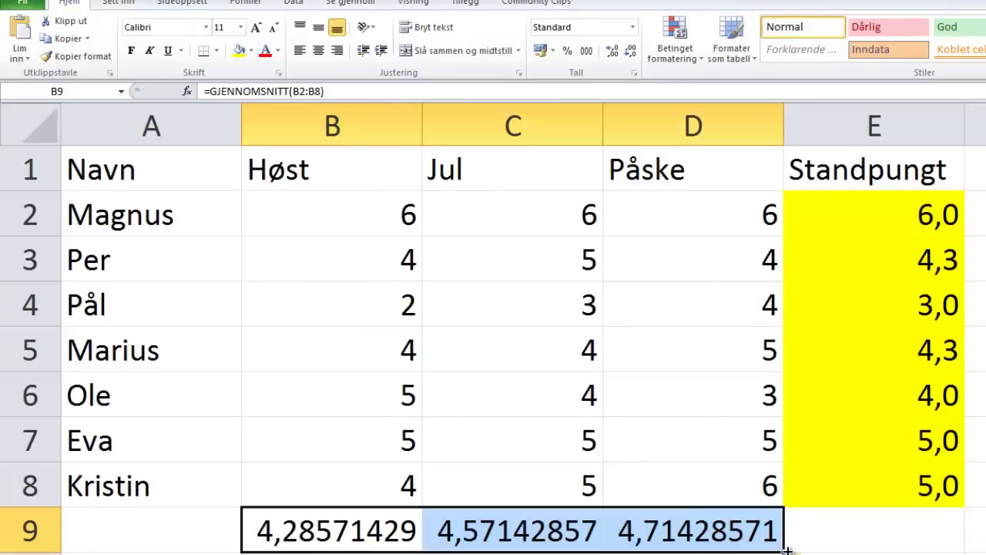
# Step: Extend the row 9 averages to E9 and show them with one decimal (4,3, 4,6)
pyautogui.moveTo(785, 550); pyautogui.dragTo(963, 552)
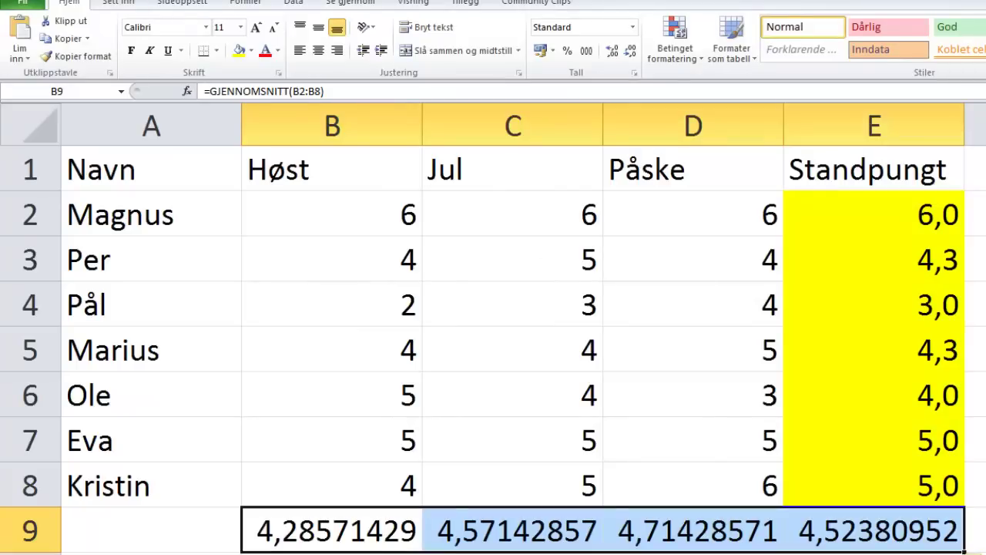
pyautogui.click(614, 51)
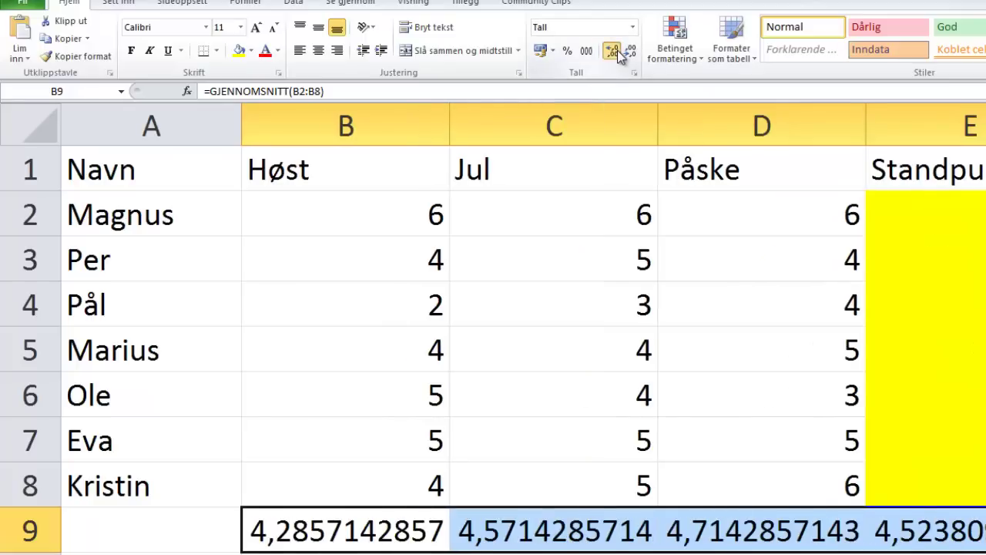
pyautogui.click(621, 56)
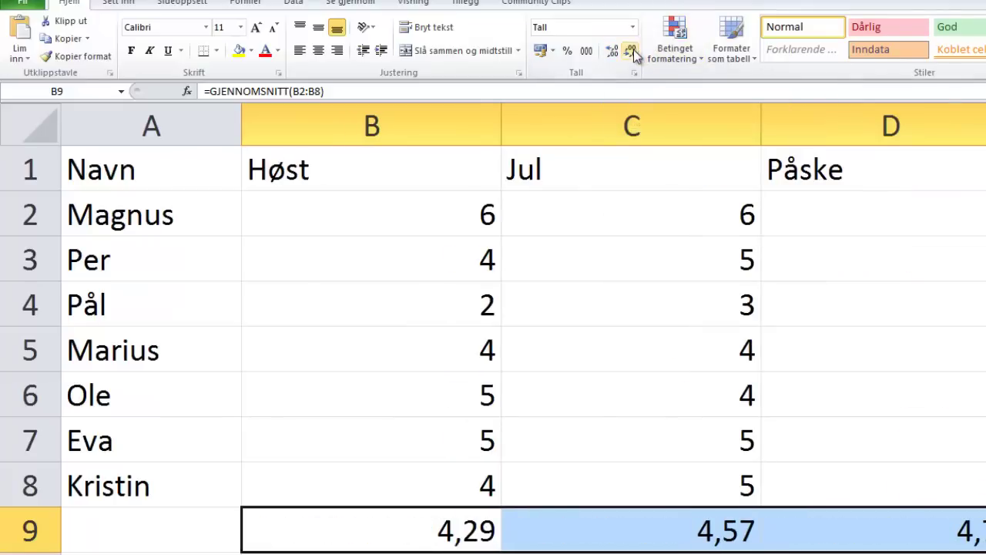
pyautogui.click(632, 52)
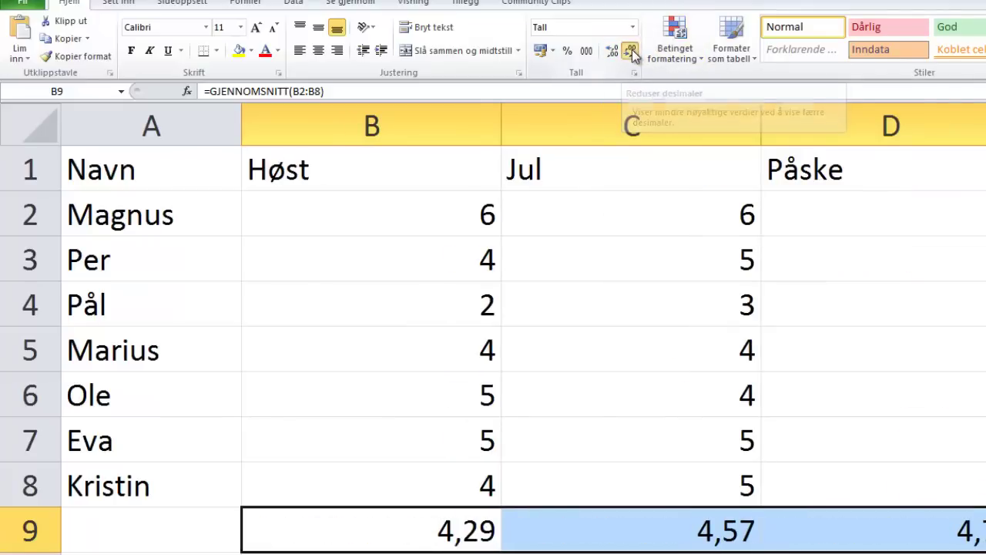
pyautogui.click(615, 51)
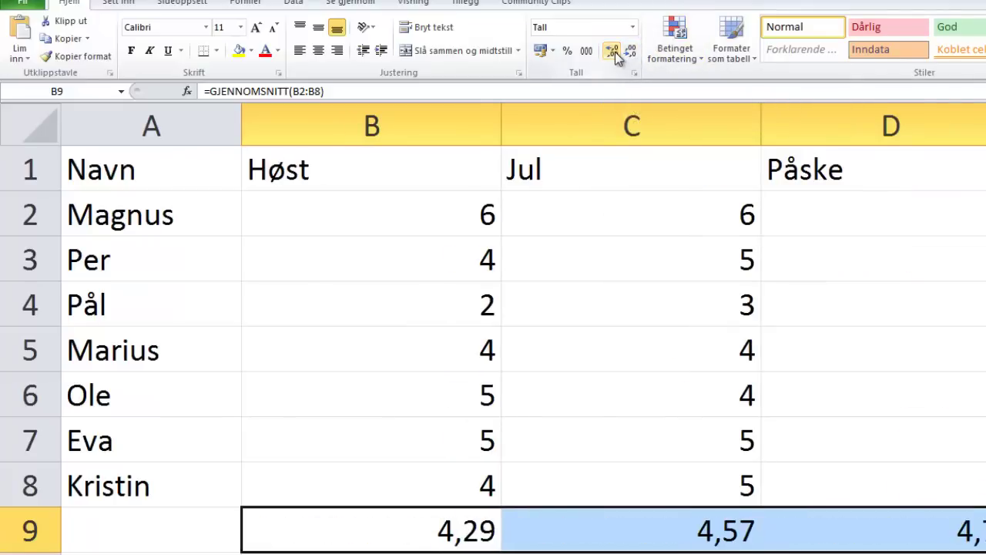
pyautogui.click(632, 52)
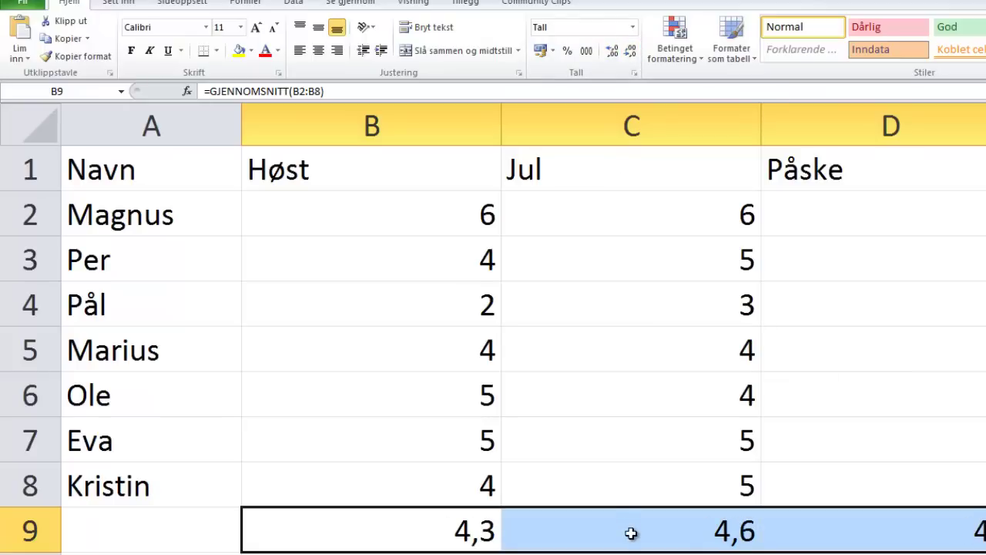
pyautogui.click(631, 533)
pyautogui.moveTo(455, 534); pyautogui.dragTo(836, 538)
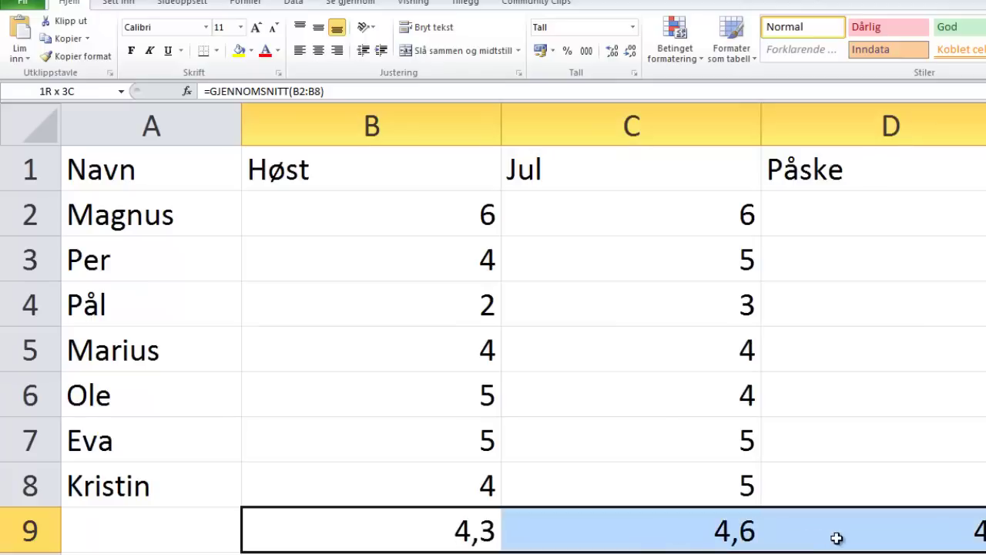
# Step: Fill the B9:D9 averages yellow and select the grade table A1:E8
pyautogui.click(239, 51)
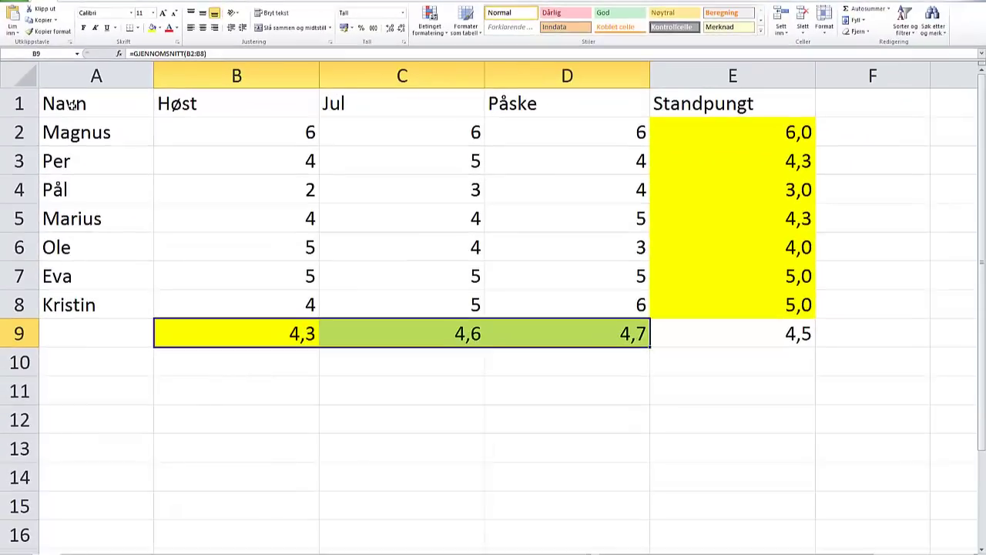
pyautogui.moveTo(71, 103)
pyautogui.mouseDown()
pyautogui.moveTo(359, 267)
pyautogui.moveTo(740, 291)
pyautogui.mouseUp()
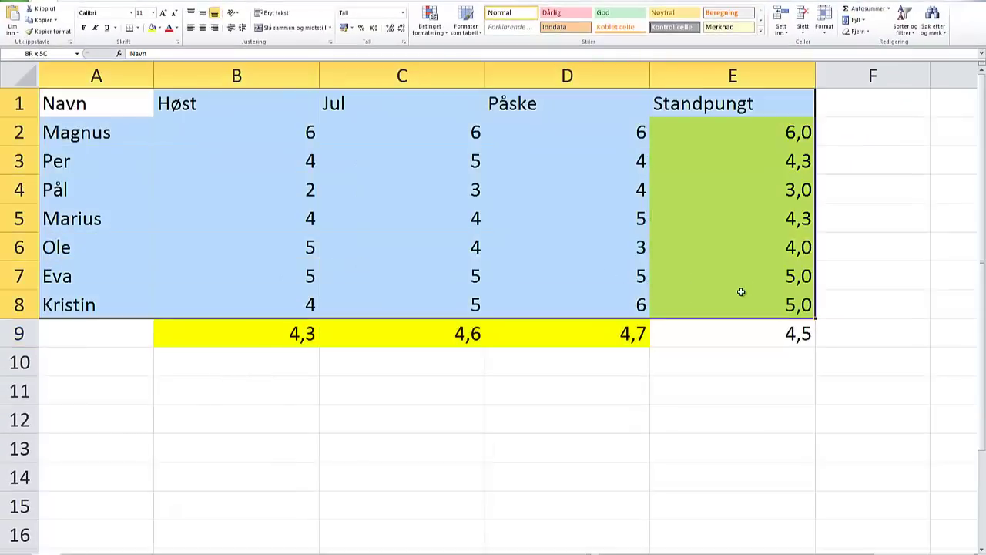
pyautogui.moveTo(740, 291); pyautogui.dragTo(740, 291)
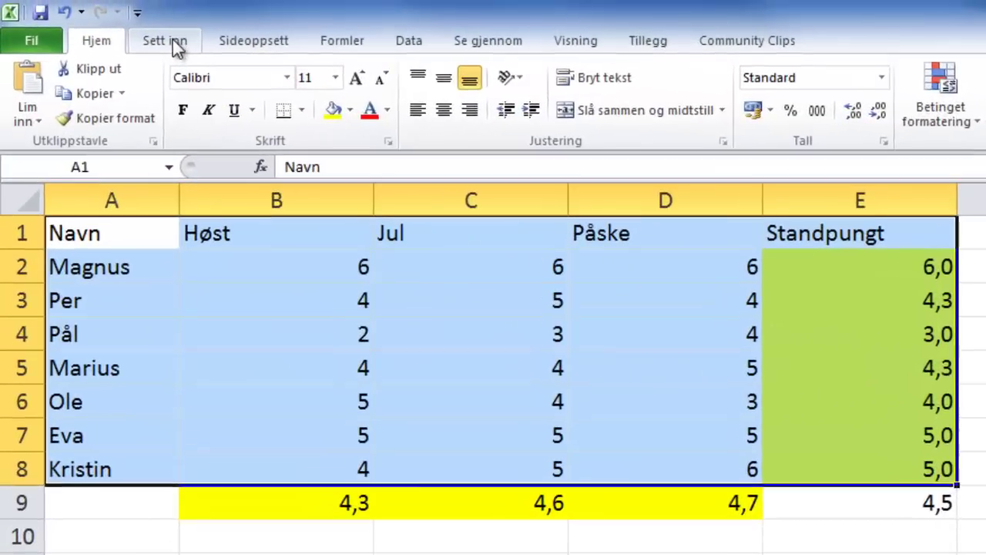
pyautogui.click(176, 48)
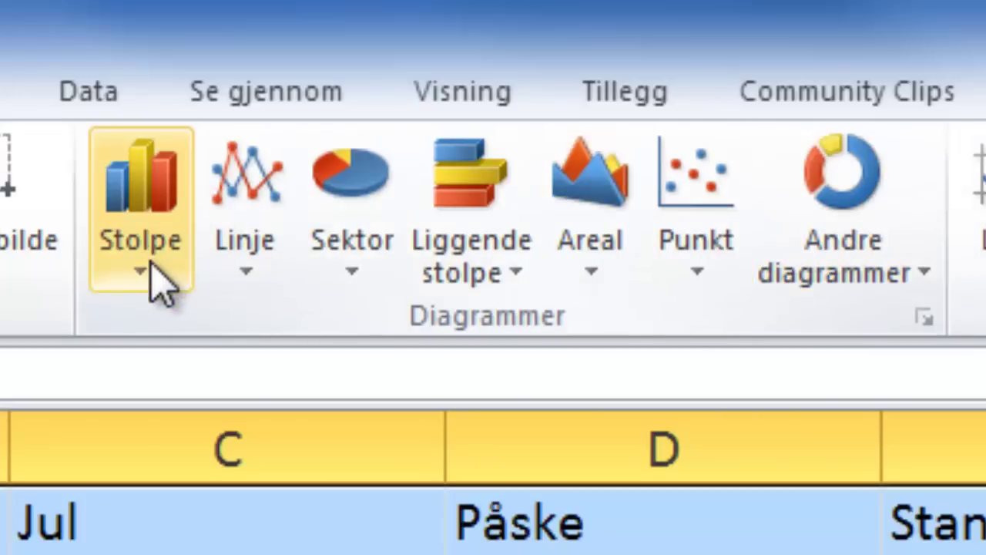
pyautogui.click(169, 271)
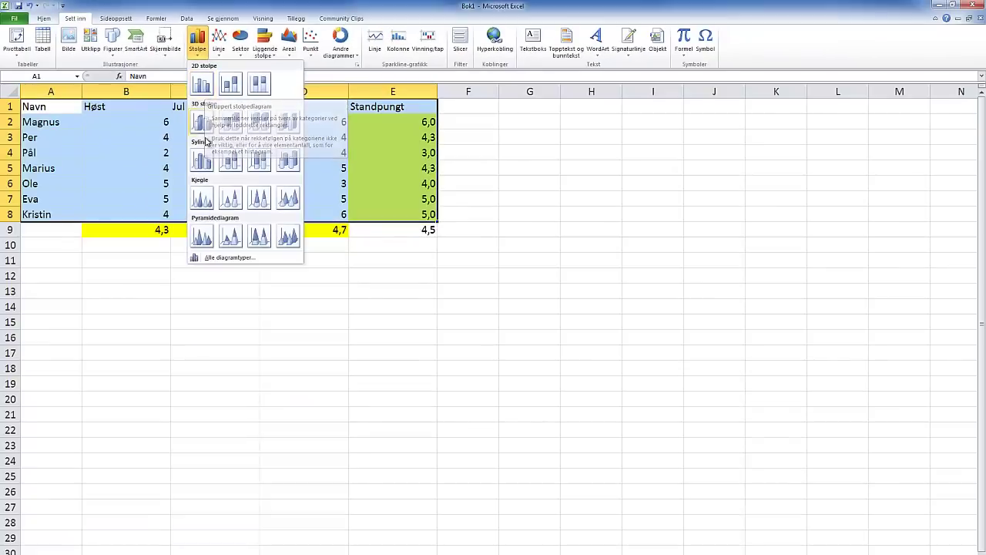
pyautogui.click(204, 85)
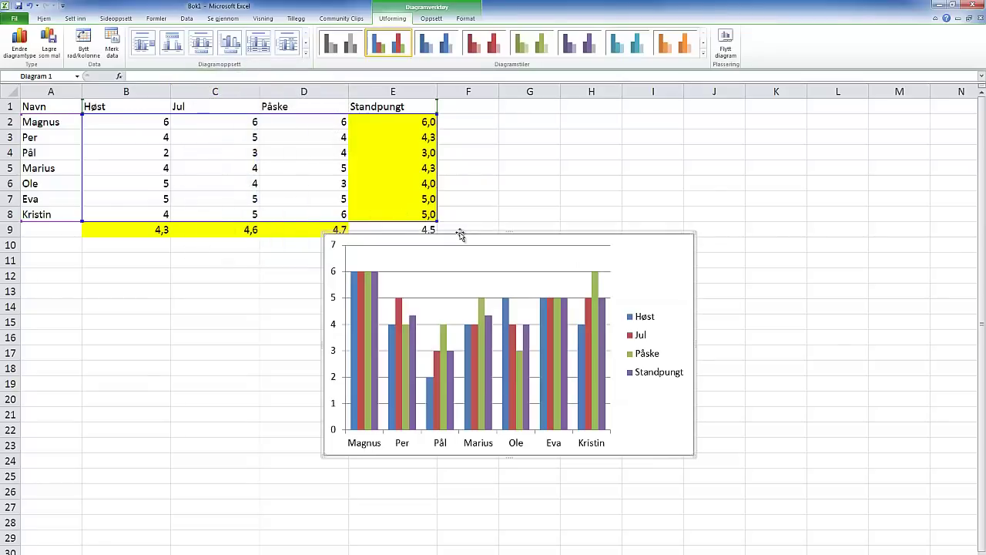
pyautogui.moveTo(489, 241)
pyautogui.mouseDown()
pyautogui.moveTo(363, 269)
pyautogui.moveTo(227, 255)
pyautogui.mouseUp()
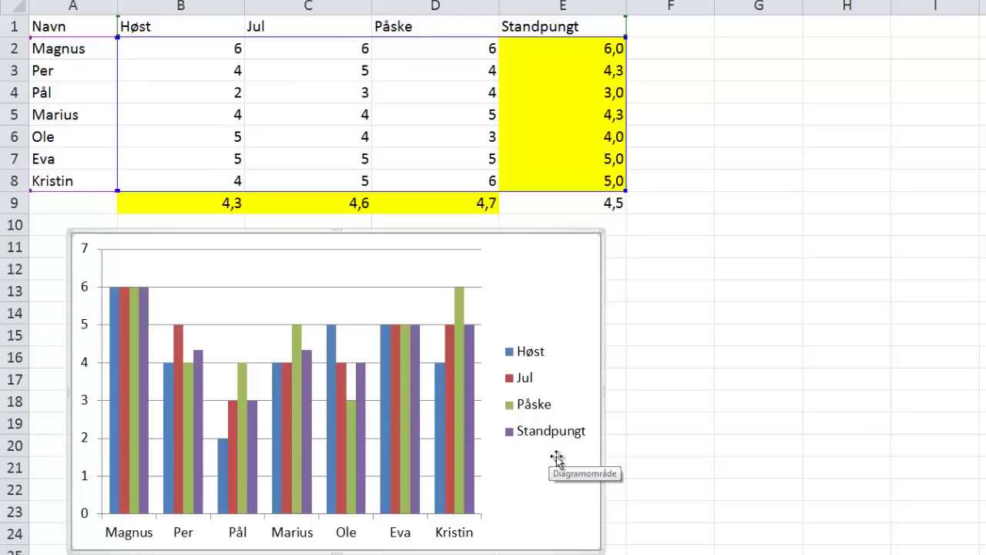
pyautogui.moveTo(278, 401); pyautogui.dragTo(671, 378)
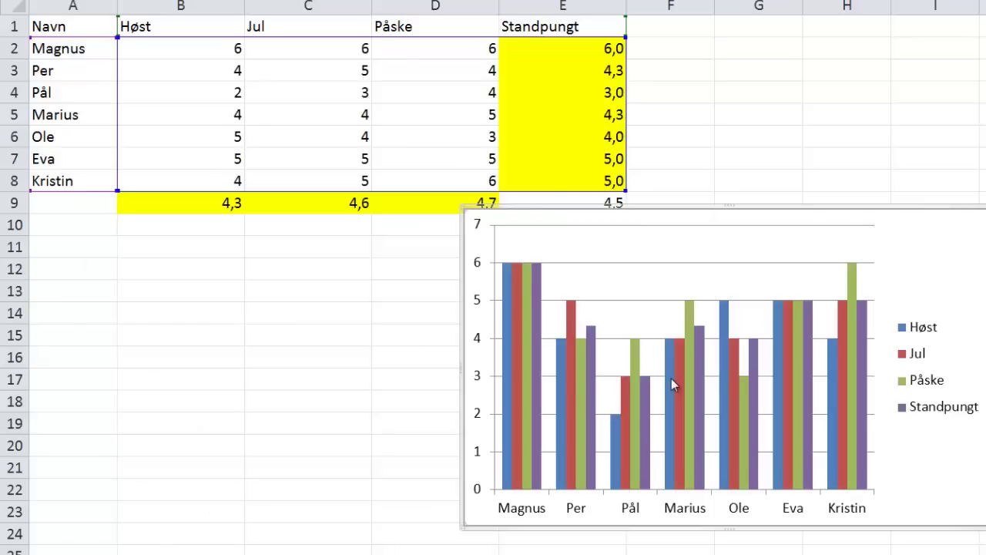
pyautogui.press('Delete')
pyautogui.click(594, 378)
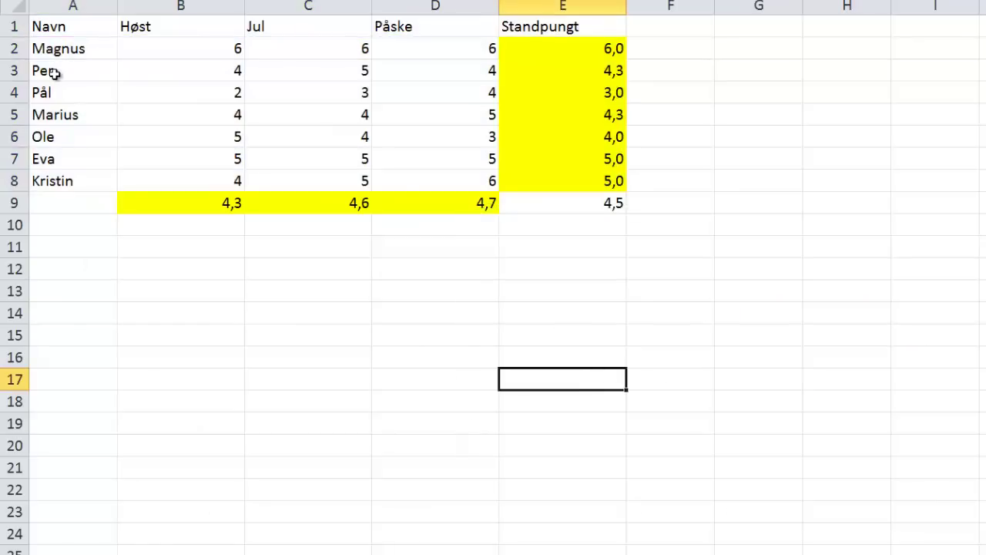
# Step: Select the student names in A1:A8 together with the Standpungt values in E1:E8
pyautogui.moveTo(69, 28); pyautogui.dragTo(82, 176)
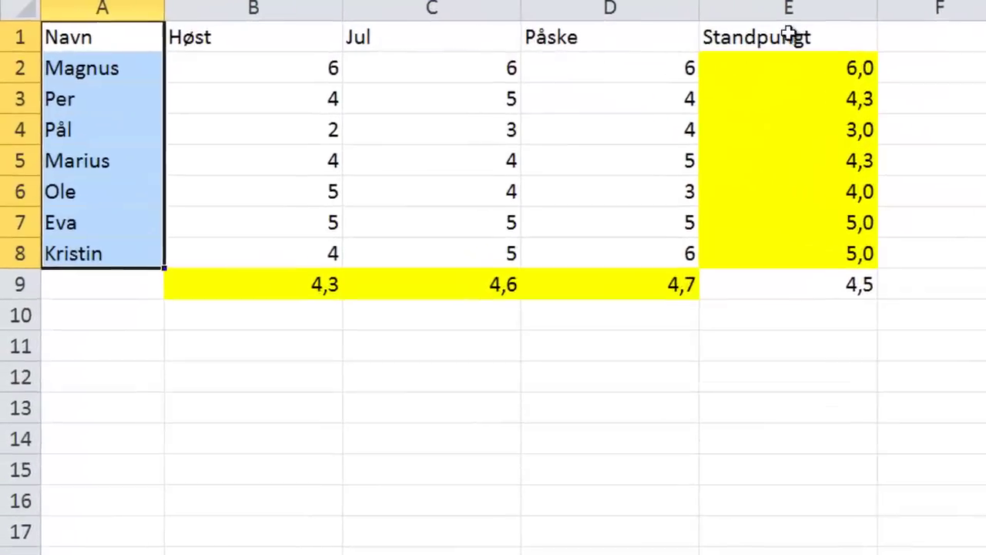
pyautogui.moveTo(792, 33); pyautogui.dragTo(801, 141)
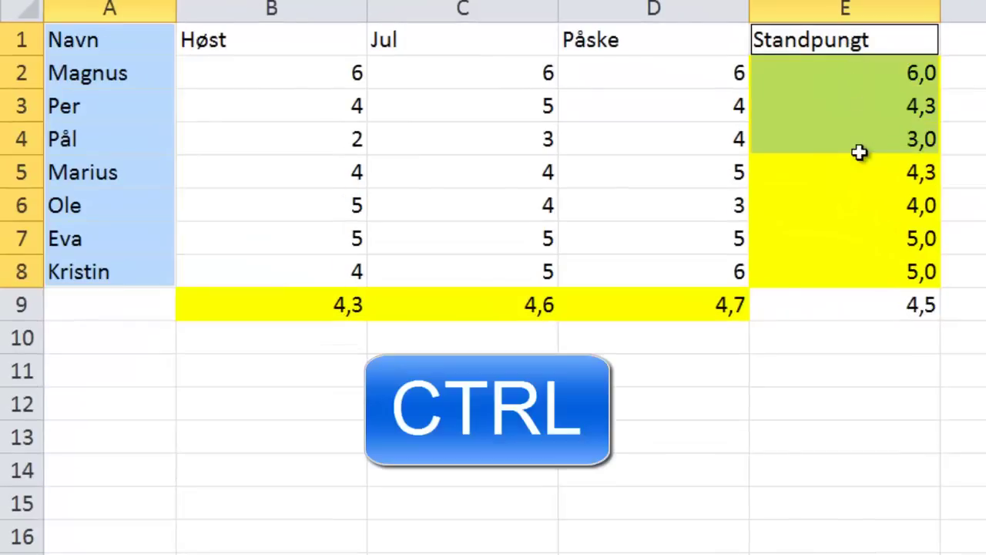
pyautogui.moveTo(859, 152); pyautogui.dragTo(881, 257)
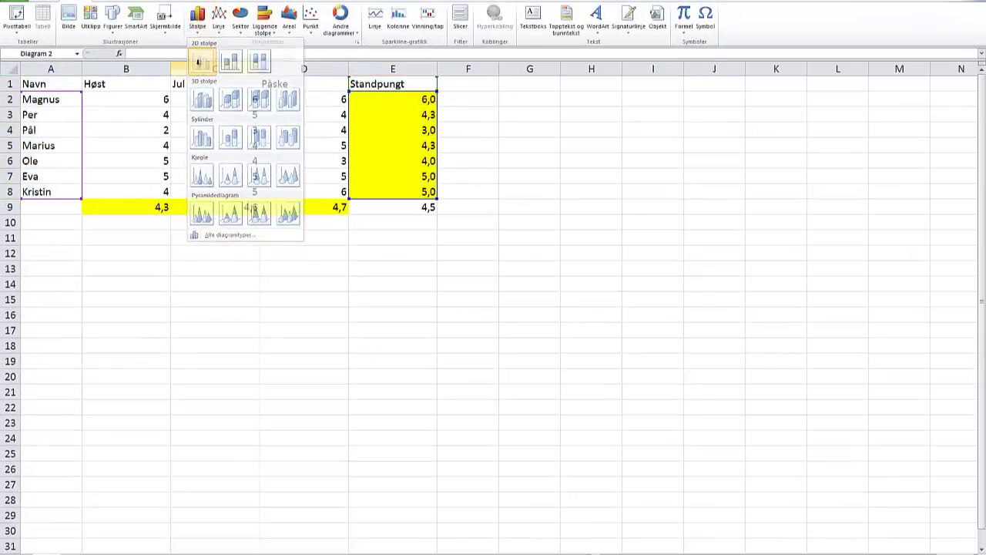
# Step: Insert a clustered column chart, move it below the table, and make the bars red
pyautogui.click(198, 62)
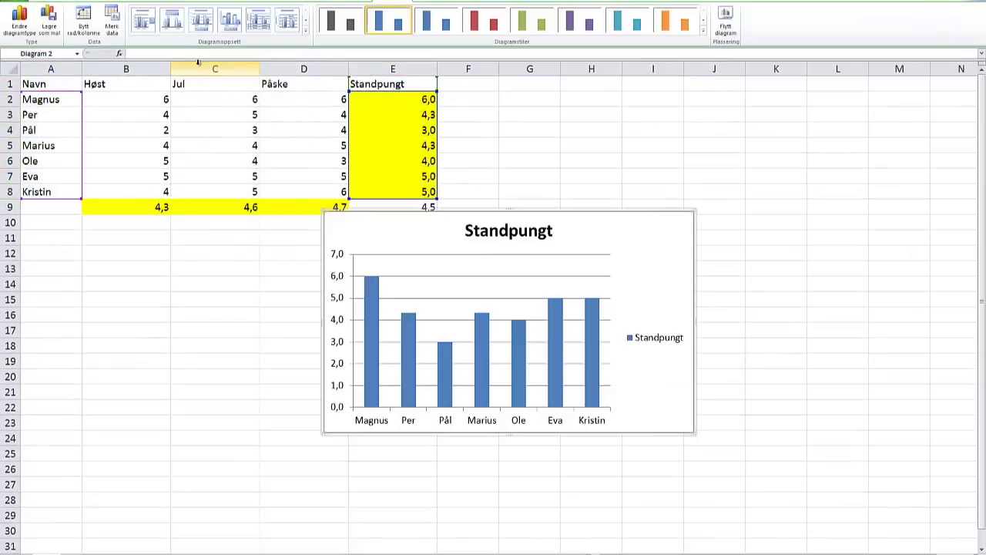
pyautogui.moveTo(555, 219); pyautogui.dragTo(342, 255)
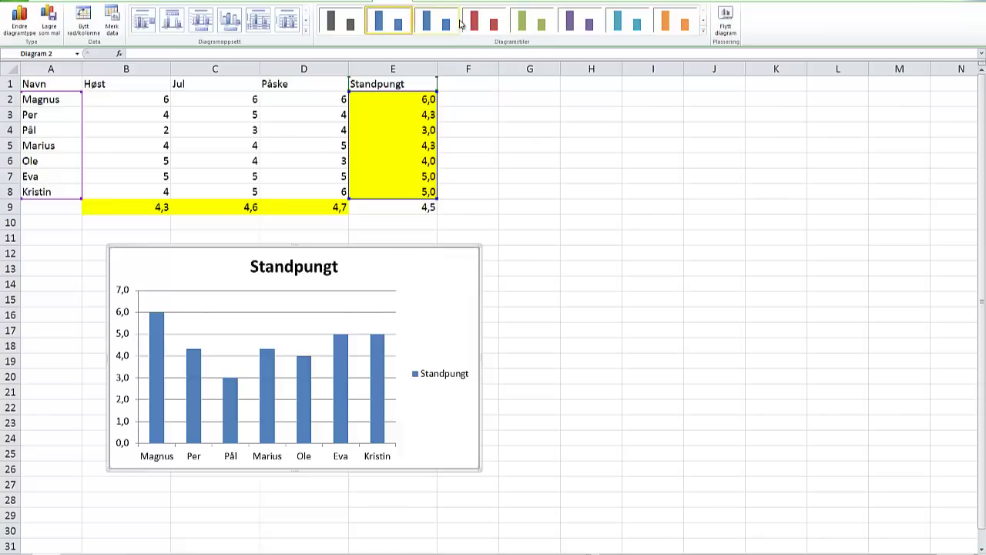
pyautogui.click(353, 26)
pyautogui.click(483, 24)
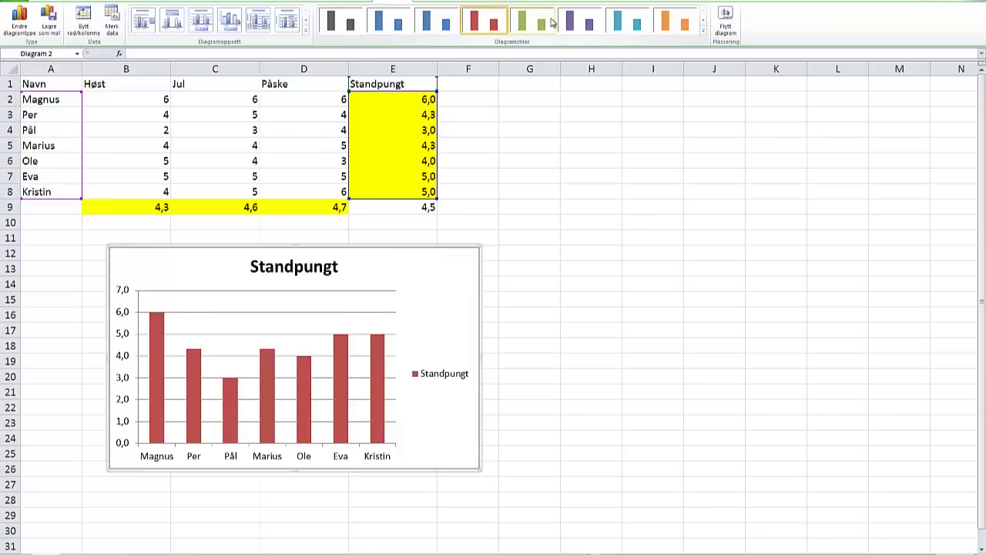
# Step: Try several chart layouts, settling on one with an Aksetittel axis title and no legend
pyautogui.click(262, 23)
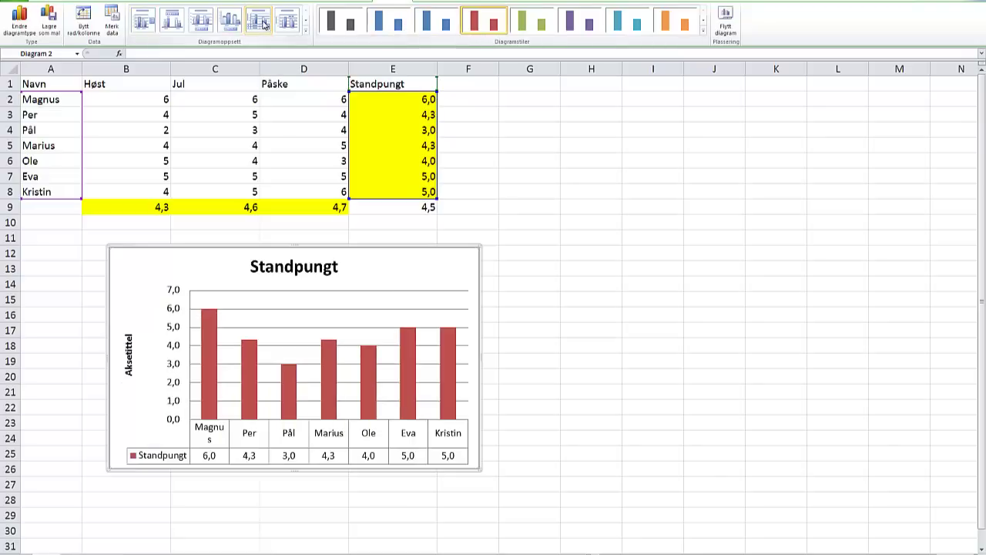
pyautogui.click(230, 23)
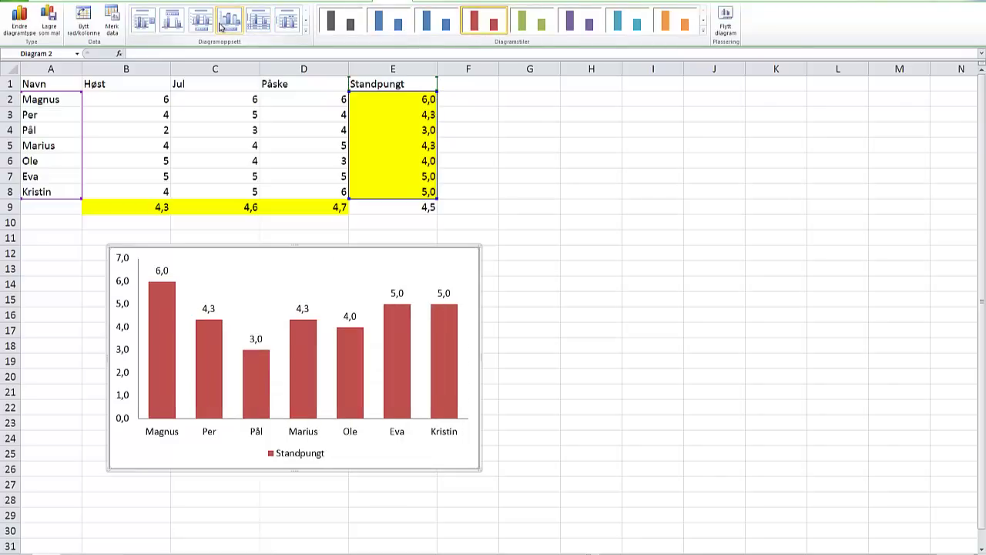
pyautogui.click(202, 25)
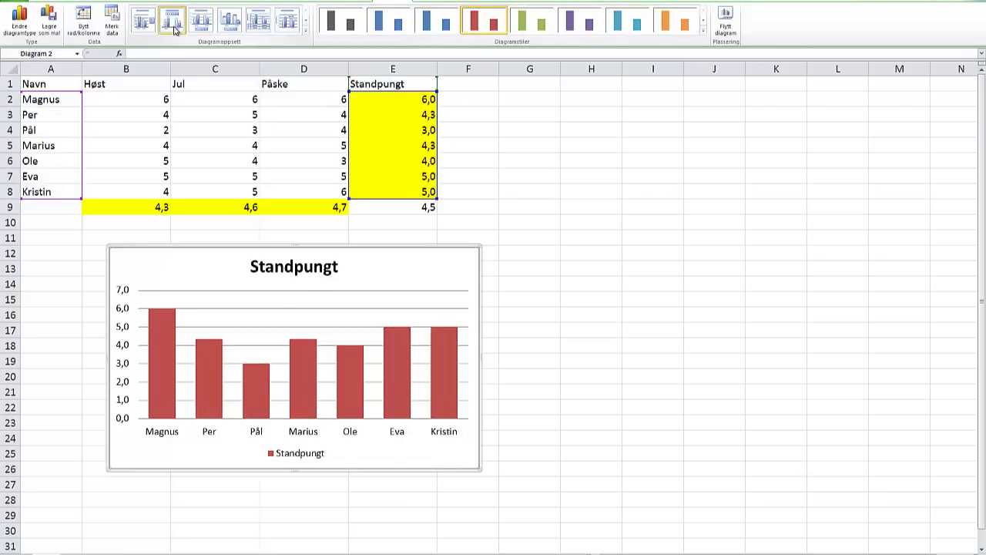
pyautogui.click(173, 28)
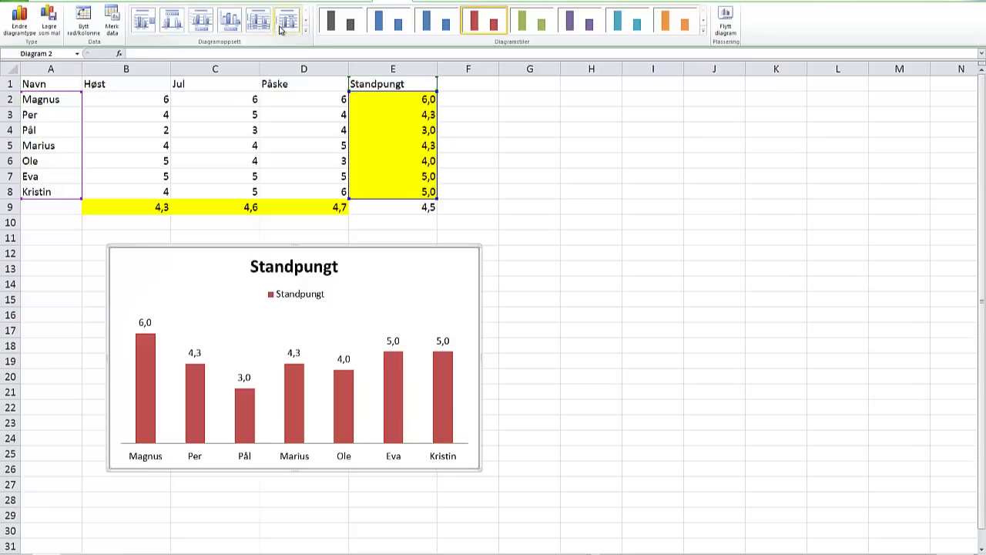
pyautogui.click(285, 23)
# Step: Switch the chart to a dark style with black background and orange bars
pyautogui.click(703, 31)
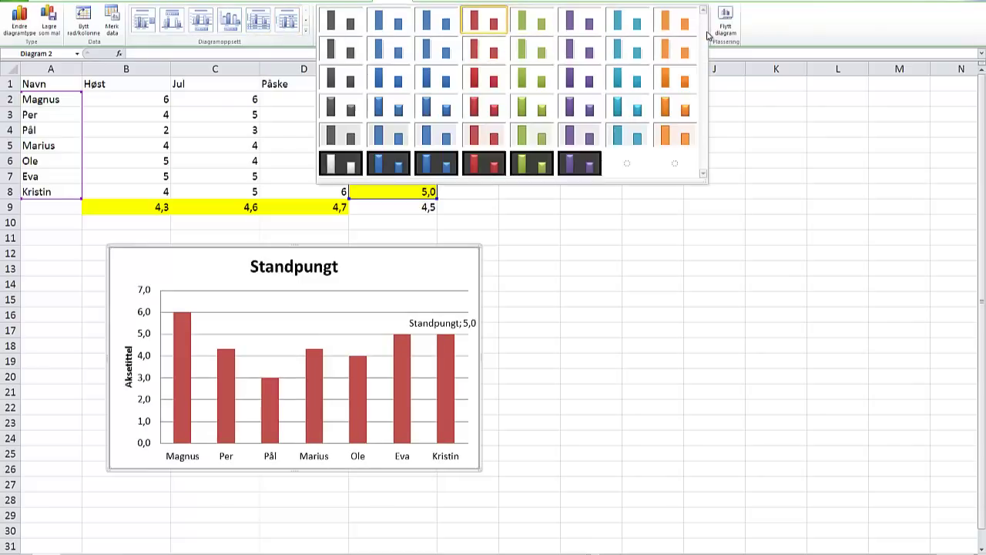
pyautogui.click(539, 156)
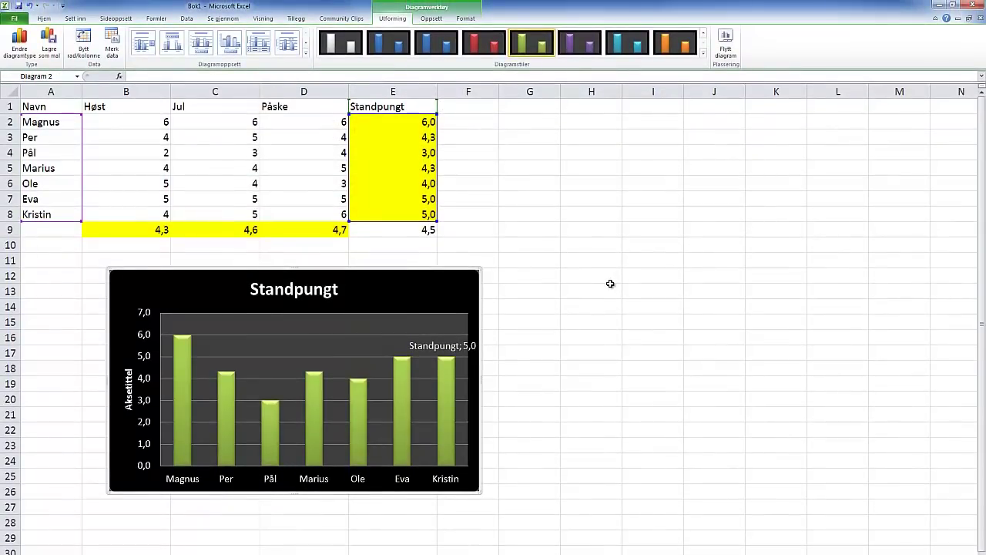
pyautogui.click(681, 43)
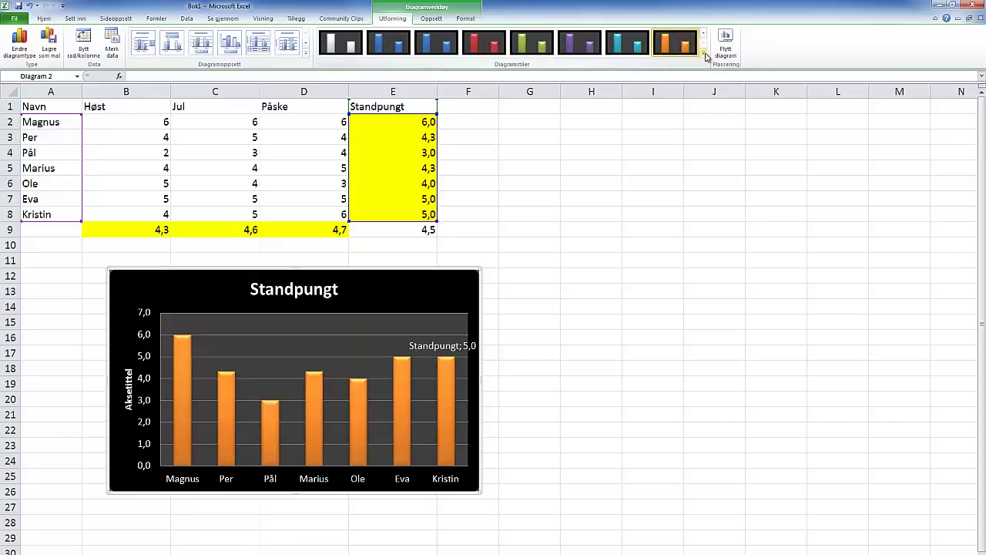
# Step: Browse the chart's Oppsett, Format and Utforming ribbon options
pyautogui.click(432, 19)
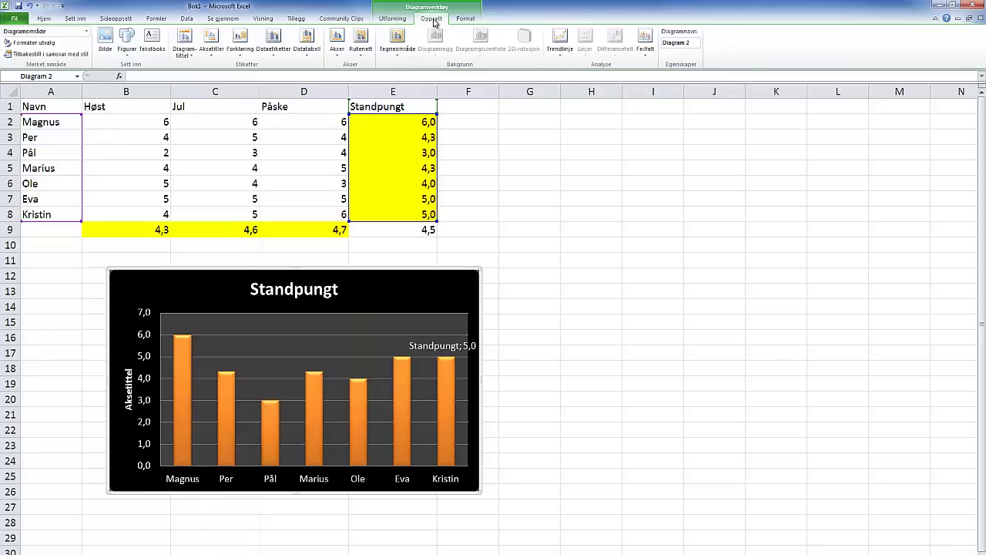
pyautogui.click(465, 20)
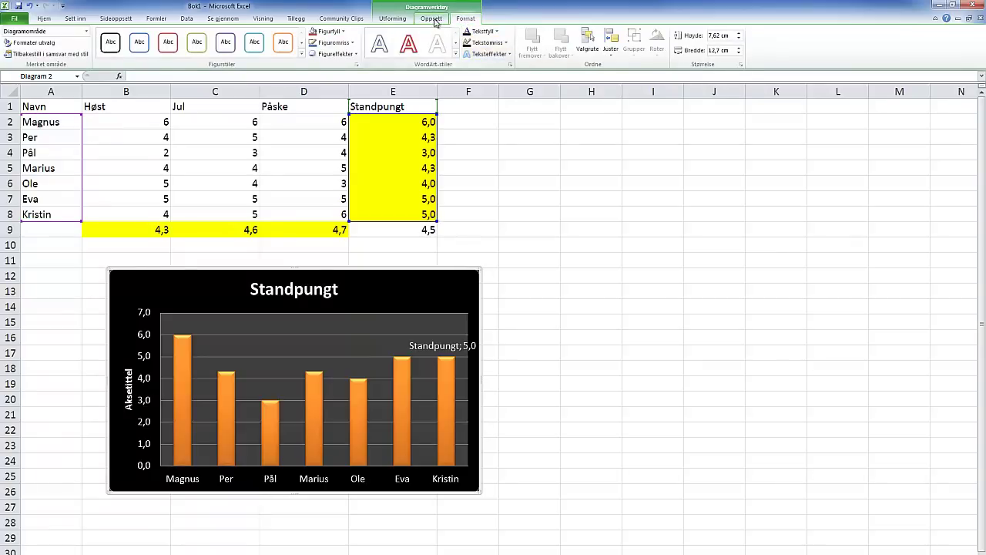
pyautogui.click(432, 20)
pyautogui.click(401, 23)
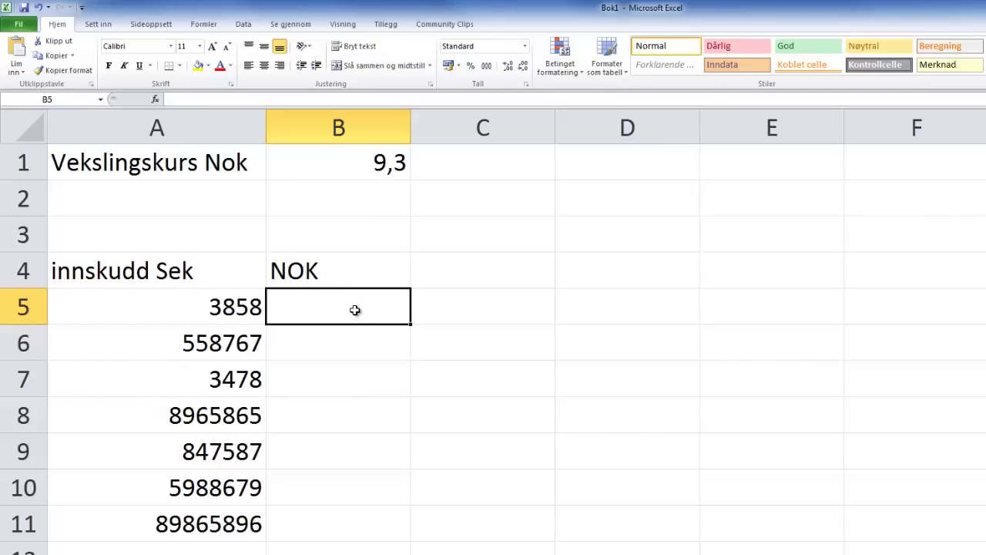
# Step: Enter =A5*B1 in B5 to convert the first deposit to 35879,4 NOK
pyautogui.write('=')
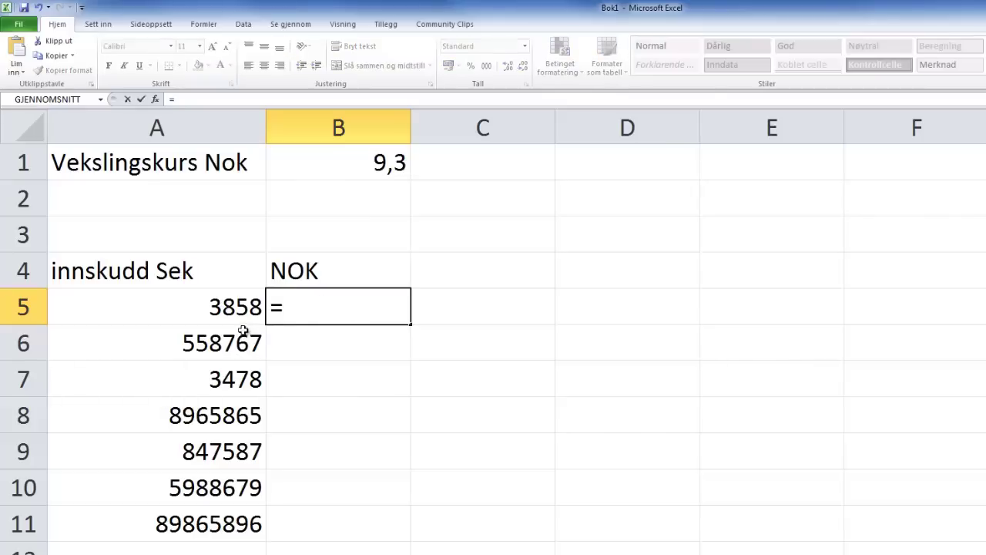
pyautogui.click(235, 310)
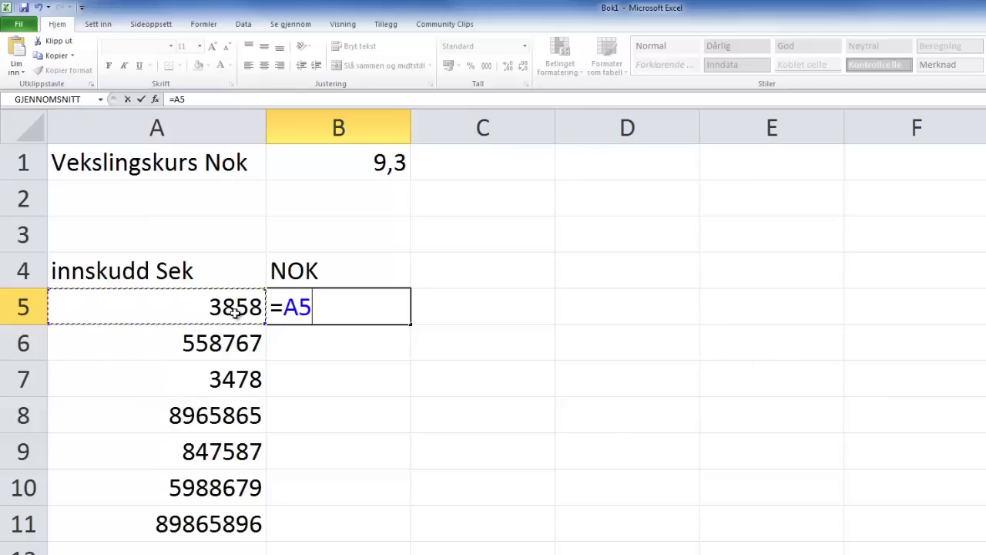
pyautogui.write('*')
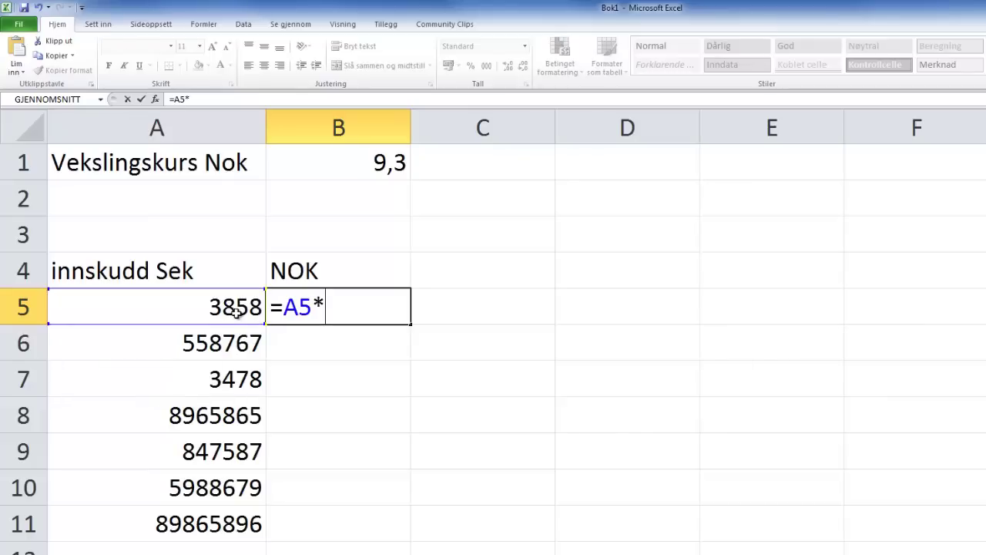
pyautogui.click(393, 165)
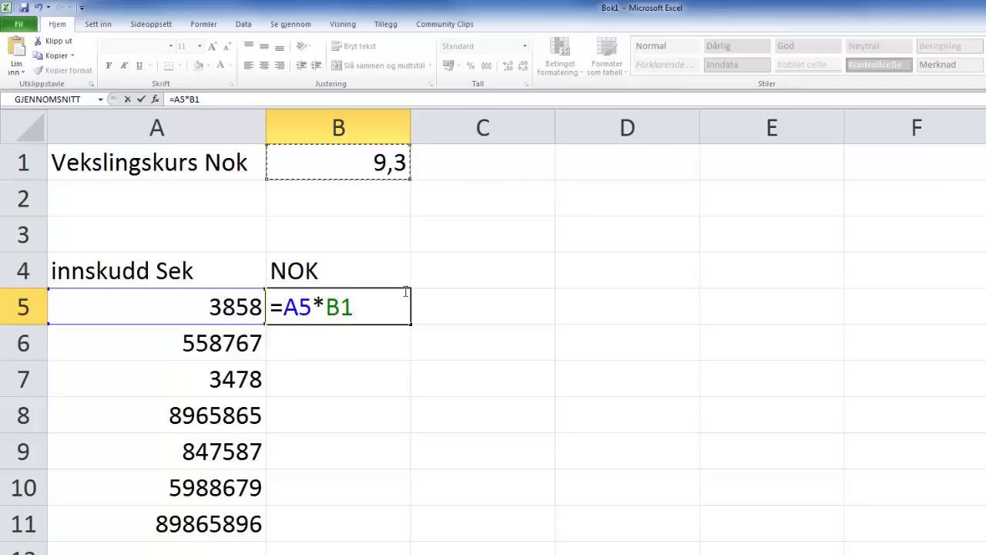
pyautogui.press('Return')
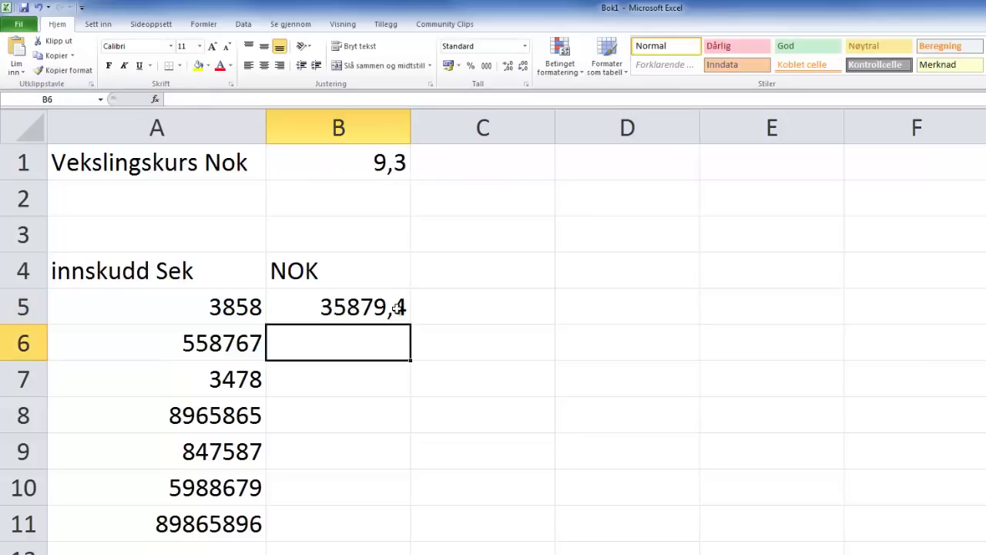
# Step: Copy B5's formula into B6 and check why it shows 0 against B1
pyautogui.click(402, 312)
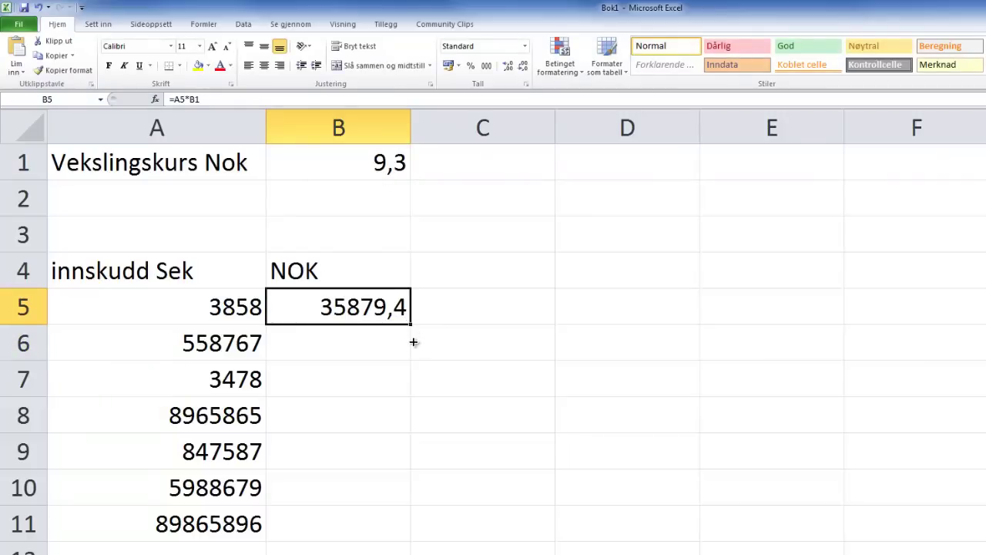
pyautogui.moveTo(412, 324); pyautogui.dragTo(413, 359)
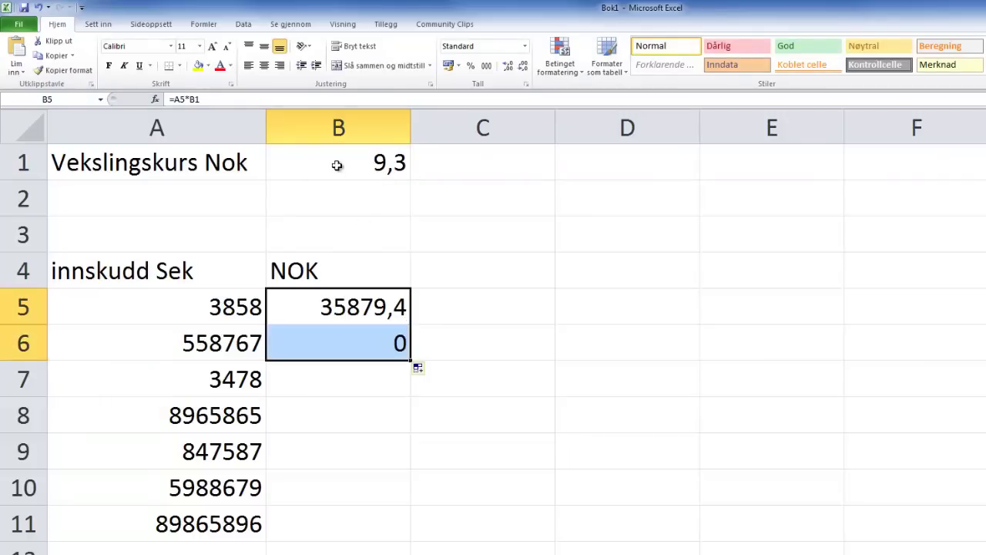
pyautogui.click(369, 344)
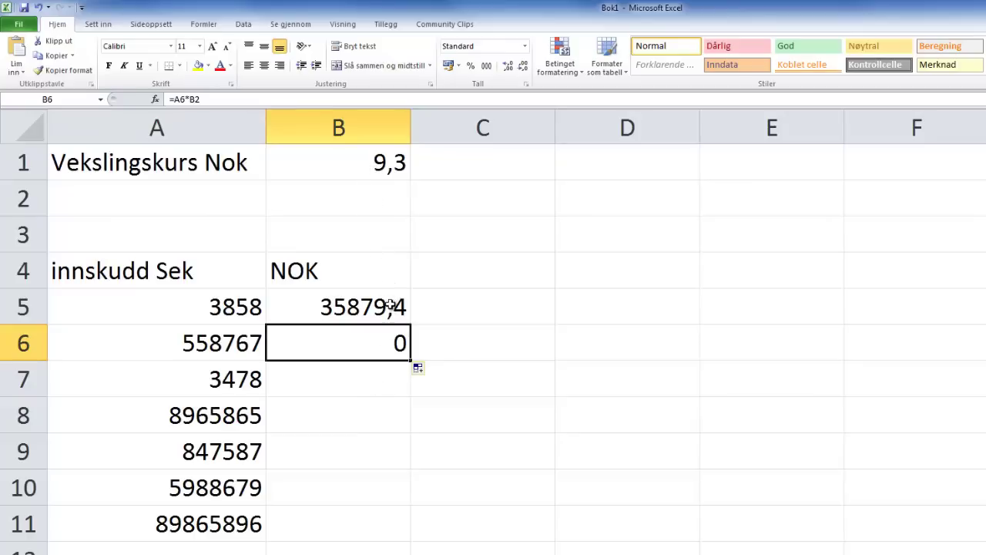
pyautogui.click(388, 168)
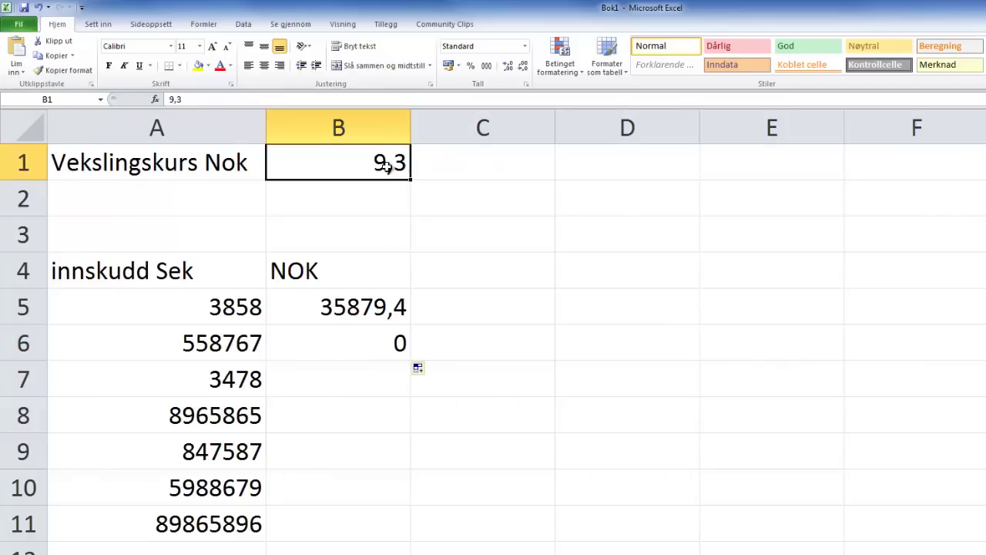
# Step: Delete the faulty formula in B6 and the conversion formula in B5
pyautogui.click(399, 337)
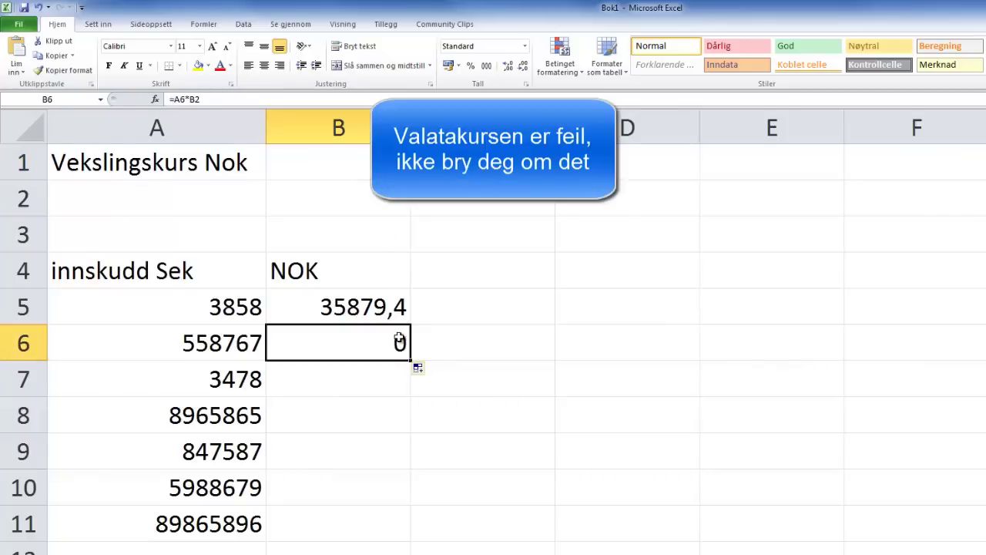
pyautogui.press('Delete')
pyautogui.click(392, 314)
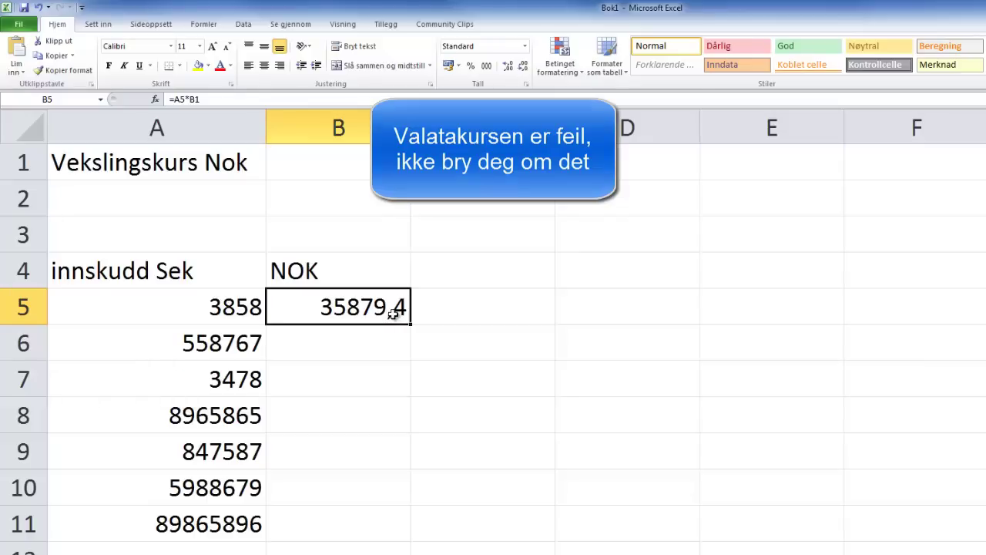
pyautogui.press('Delete')
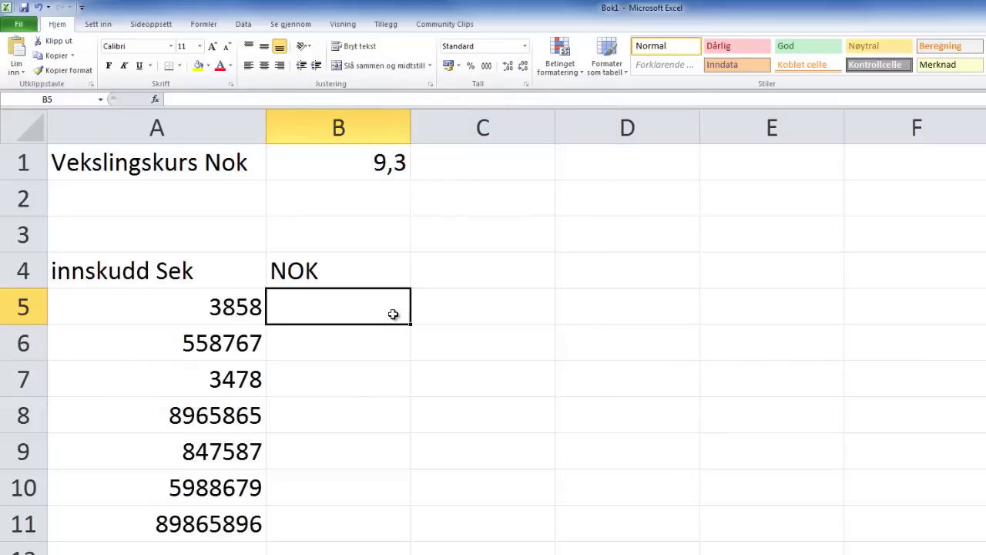
# Step: Enter =A5*$B$1 in B5, locking the B1 rate with F4, giving 35879,4
pyautogui.write('=')
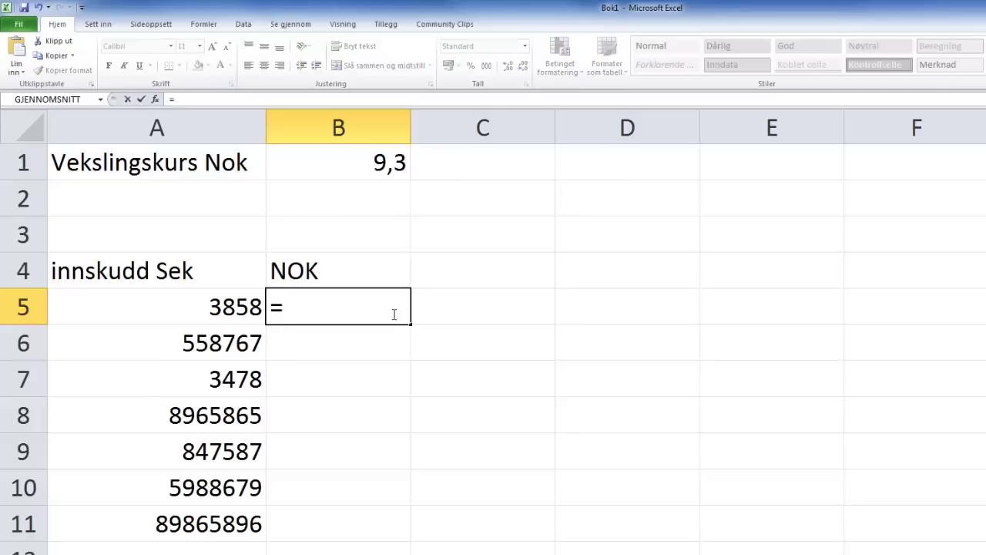
pyautogui.click(190, 309)
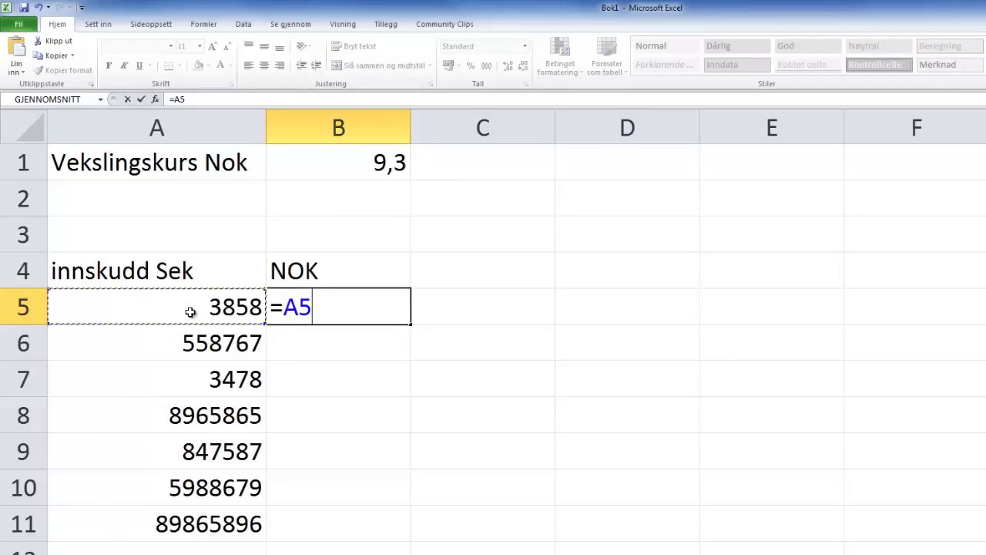
pyautogui.write('*')
pyautogui.click(368, 160)
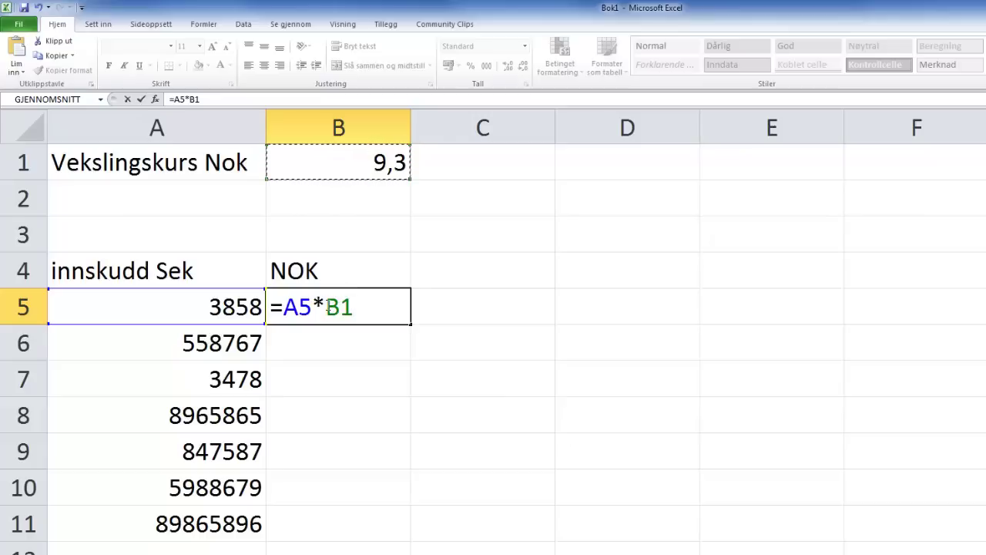
pyautogui.press('F4')
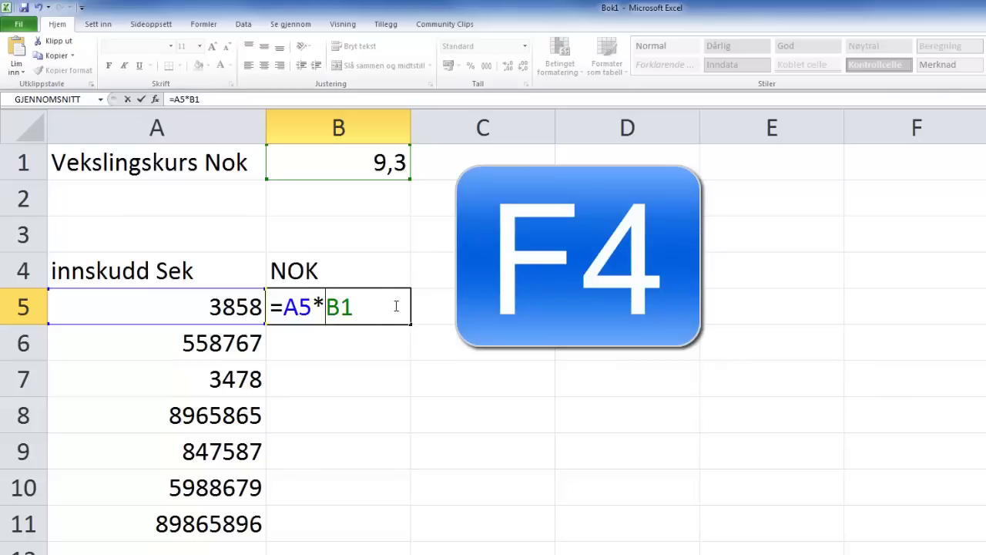
pyautogui.press('F4')
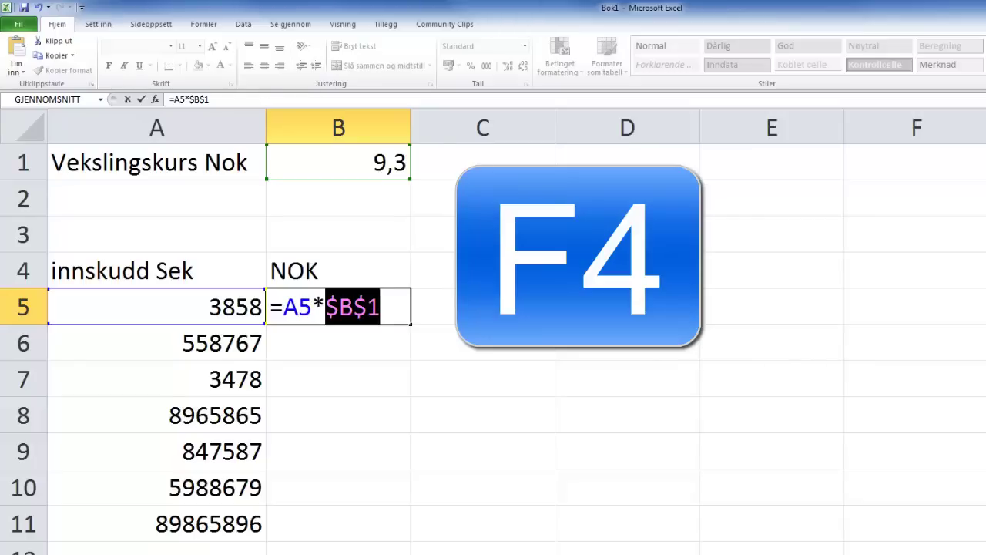
pyautogui.click(425, 348)
pyautogui.press('Return')
pyautogui.click(359, 307)
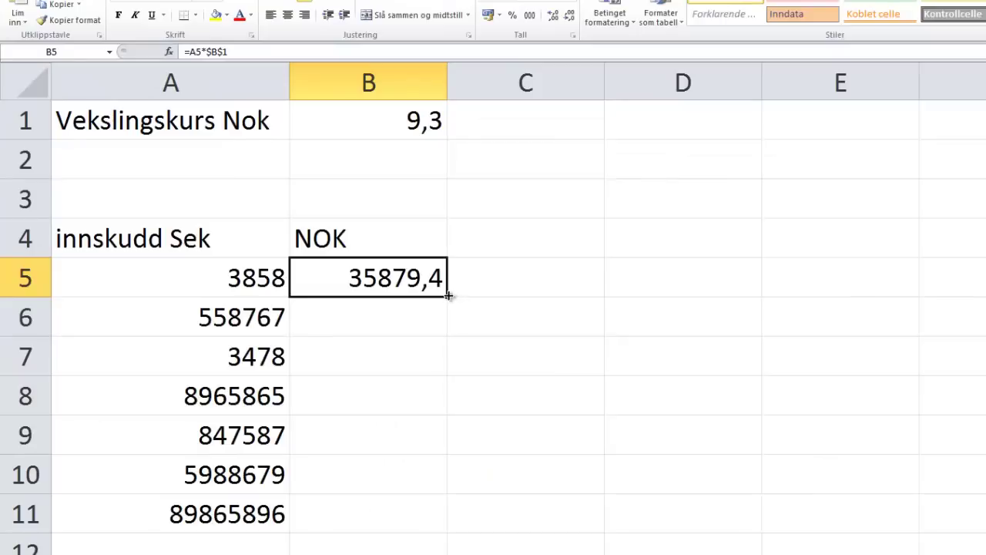
# Step: Fill the locked-rate formula down to B11, verify B10, and select A1:C11
pyautogui.moveTo(448, 295); pyautogui.dragTo(435, 526)
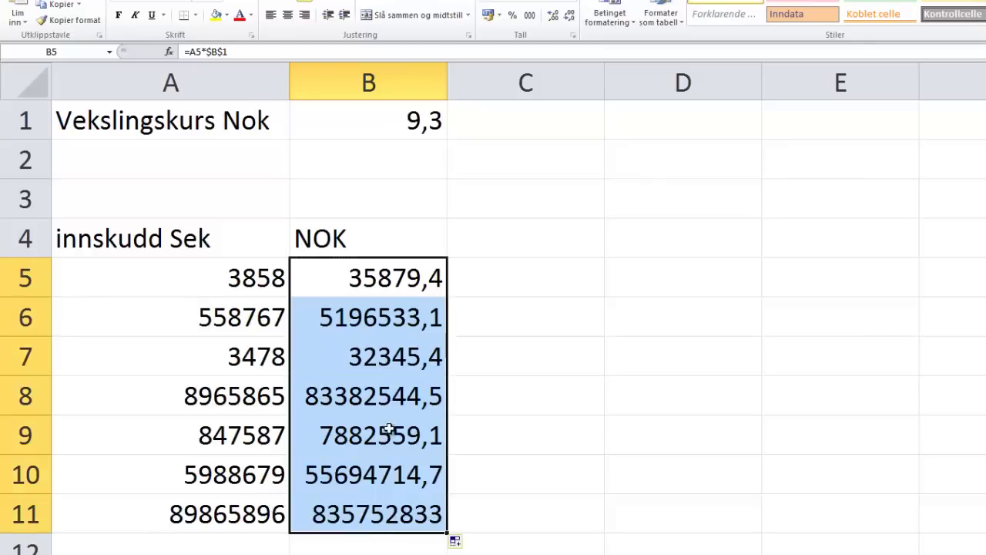
pyautogui.click(399, 476)
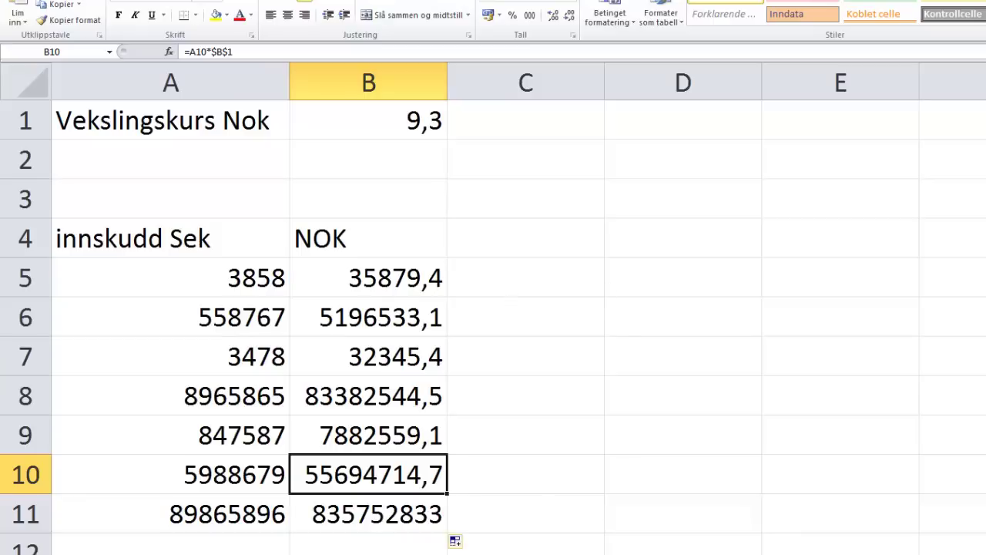
pyautogui.moveTo(537, 514); pyautogui.dragTo(143, 120)
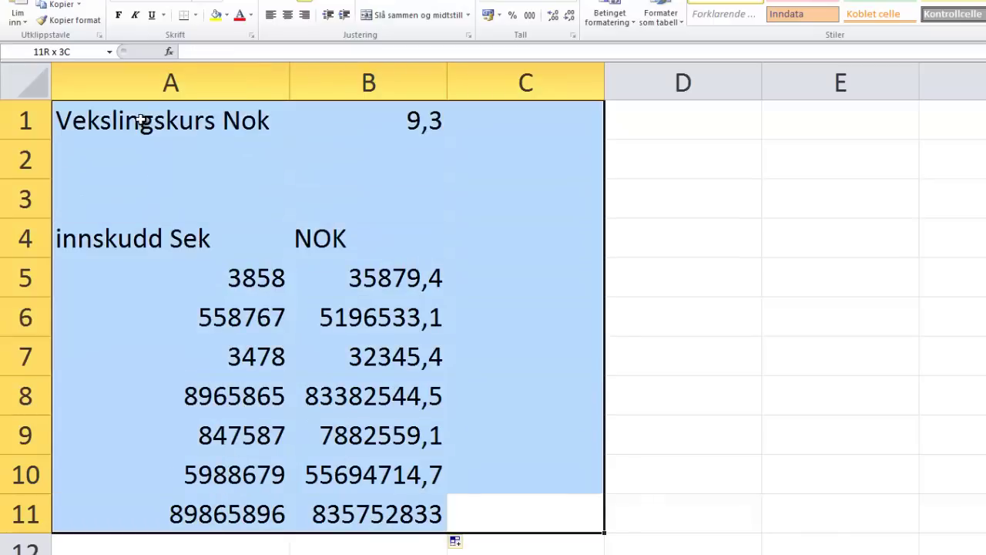
# Step: Delete all contents of the A1:C11 exchange table
pyautogui.press('Delete')
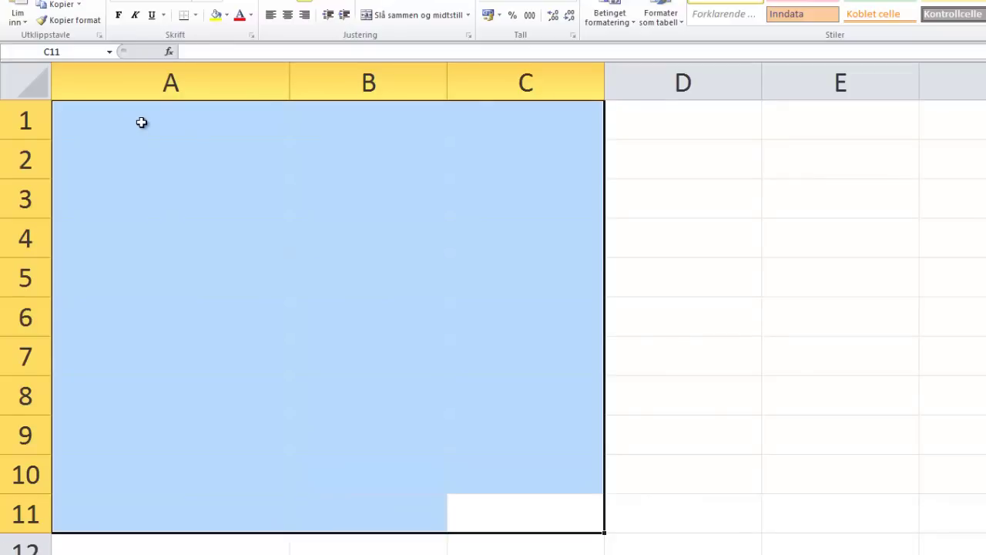
pyautogui.click(689, 171)
pyautogui.click(231, 126)
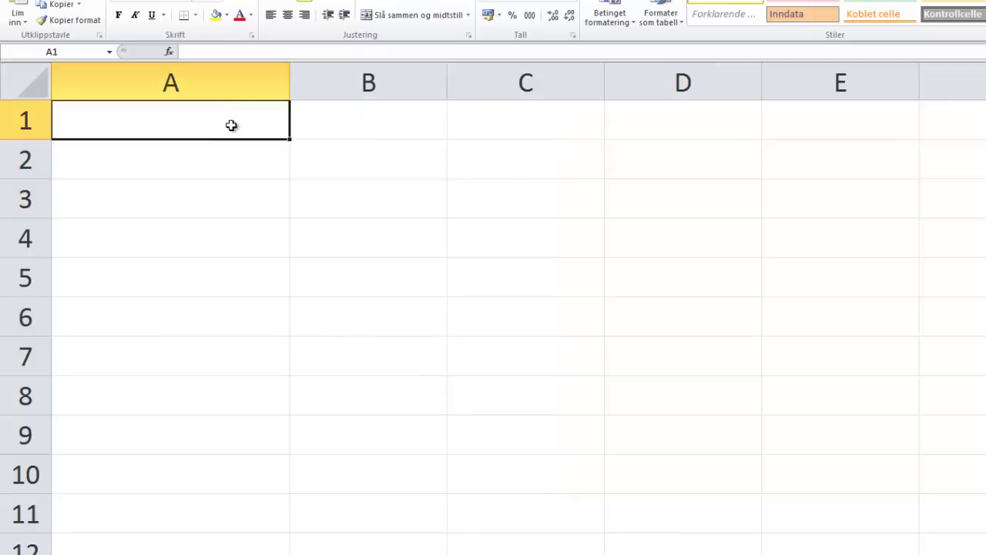
# Step: Make column A narrower and select A2 for a new list
pyautogui.moveTo(289, 90); pyautogui.dragTo(212, 90)
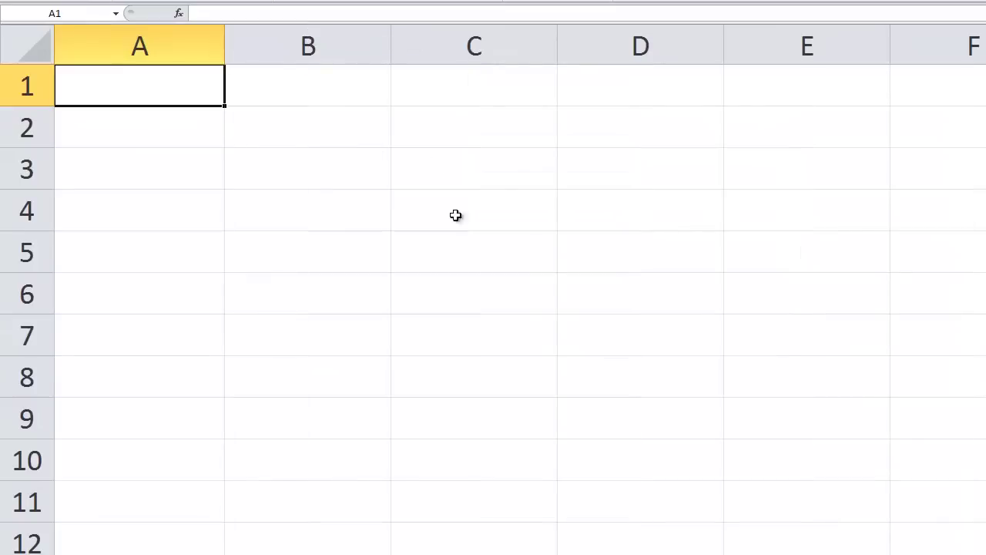
pyautogui.click(178, 131)
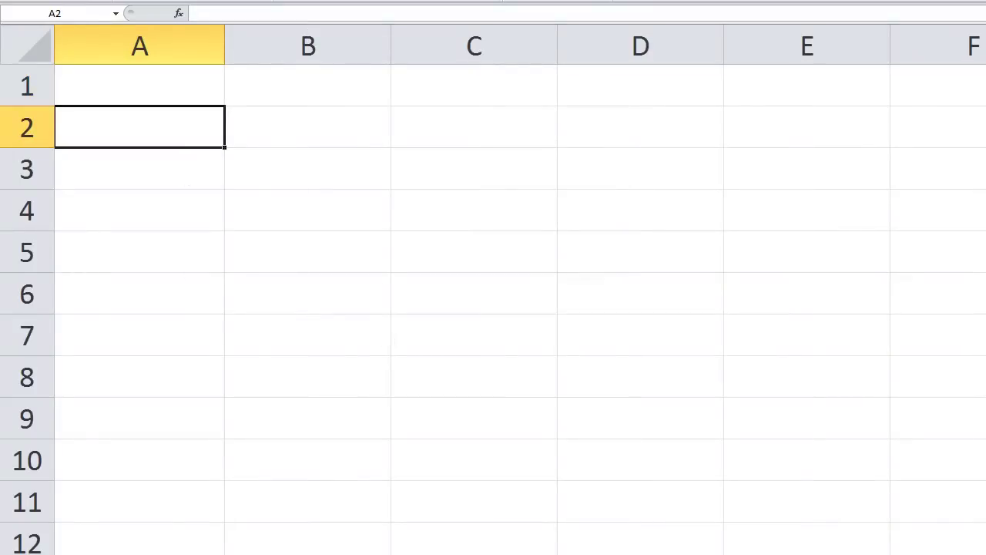
pyautogui.keyDown('ctrl'); pyautogui.scroll(-1, 493, 308); pyautogui.keyUp('ctrl')
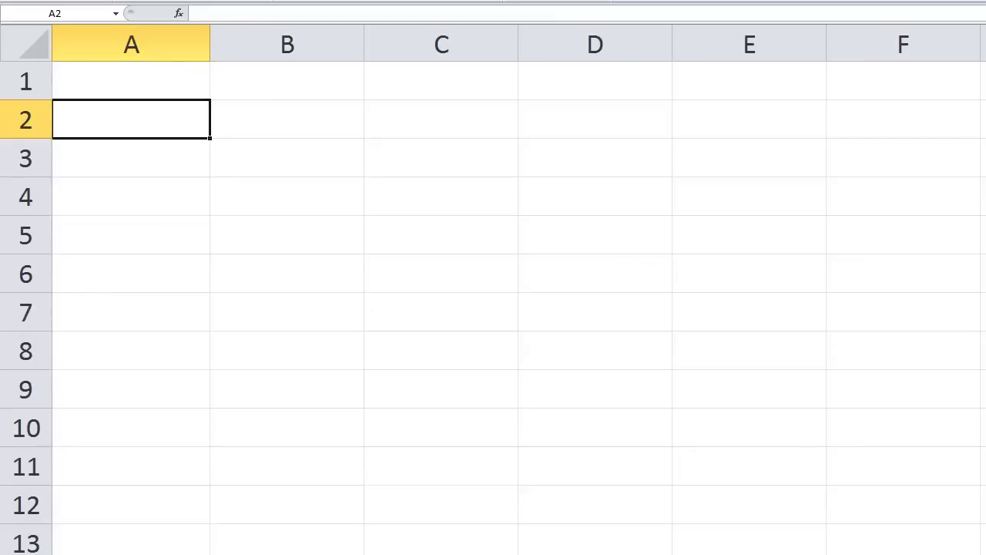
# Step: Type mandag in A2 and AutoFill the weekday names across to H2
pyautogui.write('ma')
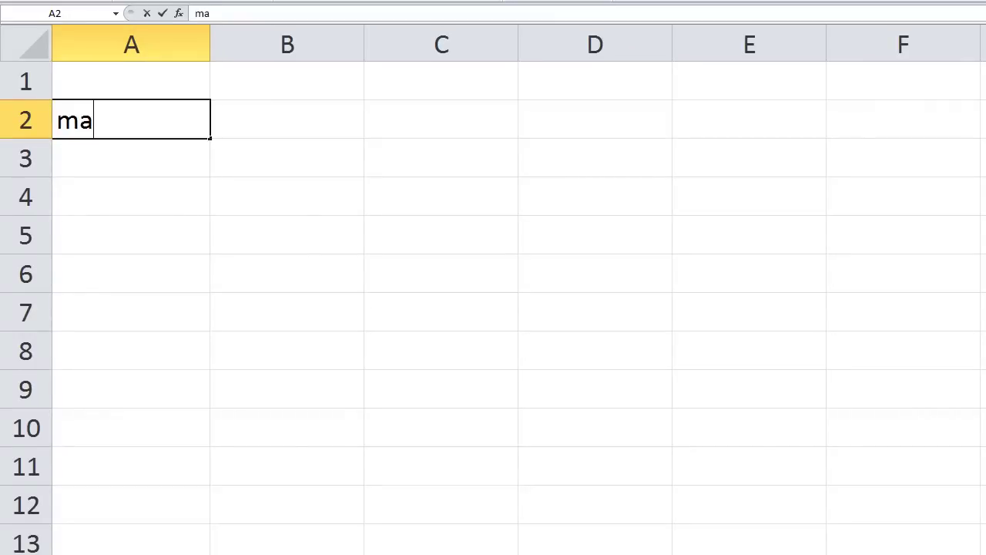
pyautogui.write('nd')
pyautogui.write('ag')
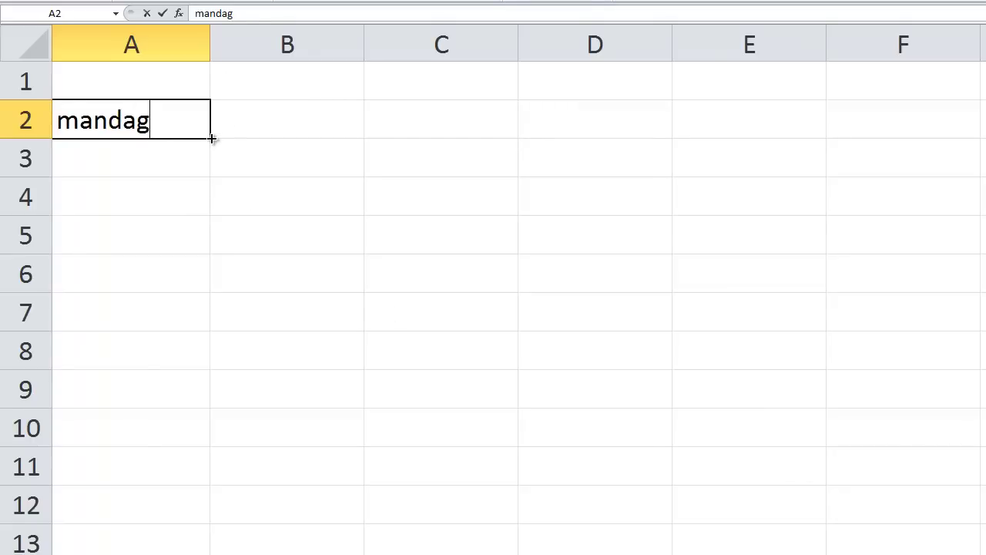
pyautogui.moveTo(140, 137)
pyautogui.mouseDown()
pyautogui.moveTo(806, 130)
pyautogui.moveTo(708, 129)
pyautogui.mouseUp()
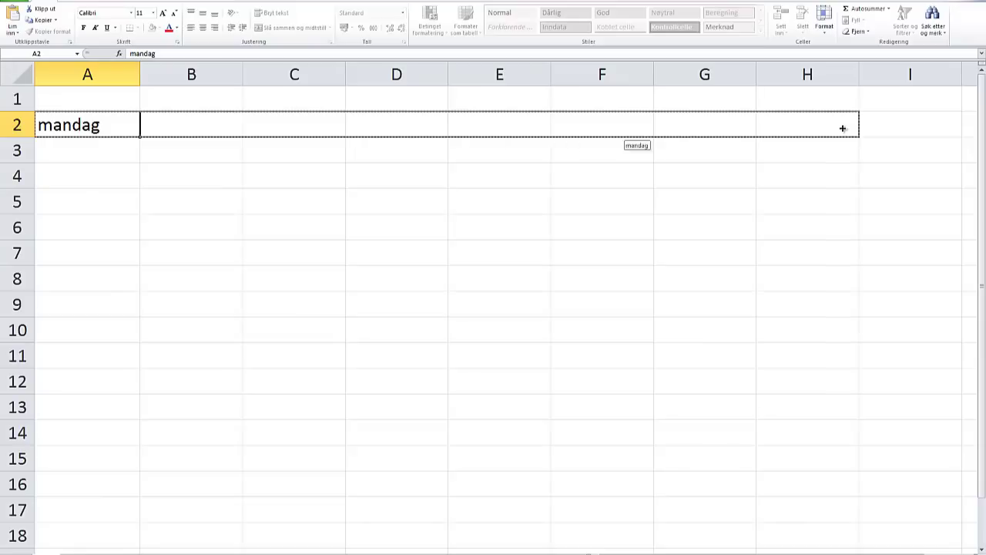
pyautogui.moveTo(817, 129); pyautogui.dragTo(843, 125)
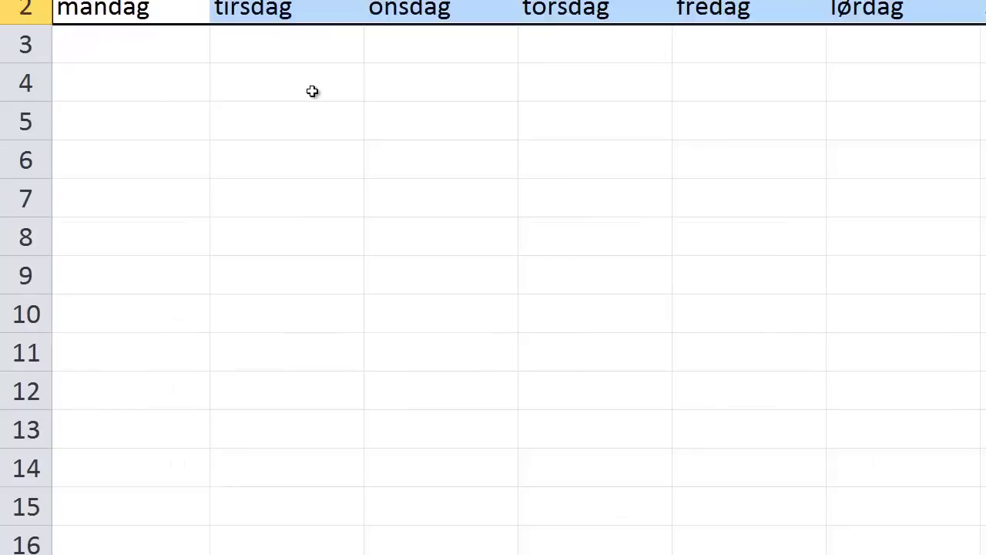
pyautogui.click(210, 185)
# Step: Fill row 3 with 1 through G3 and row 4 with 1 to 7 from 1, 2
pyautogui.click(99, 85)
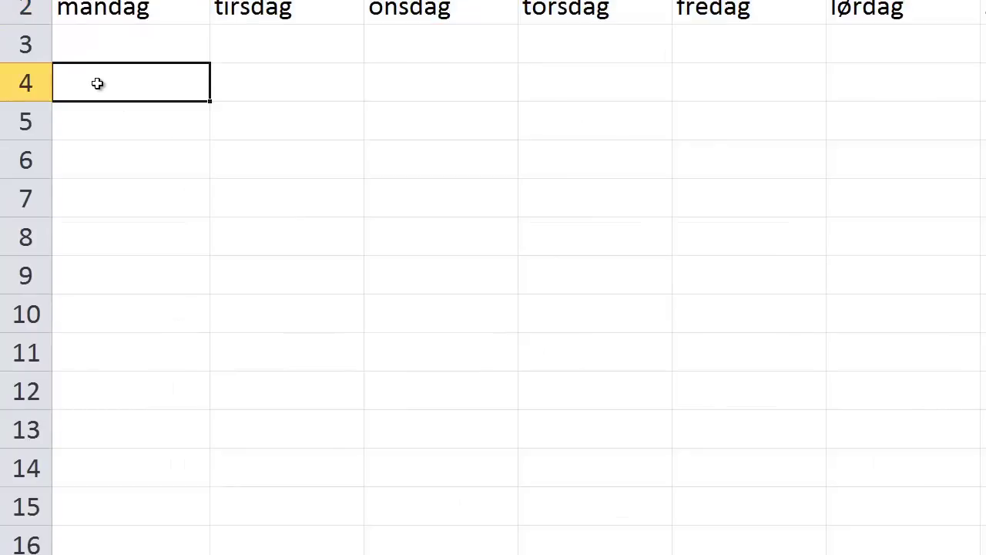
pyautogui.write('1')
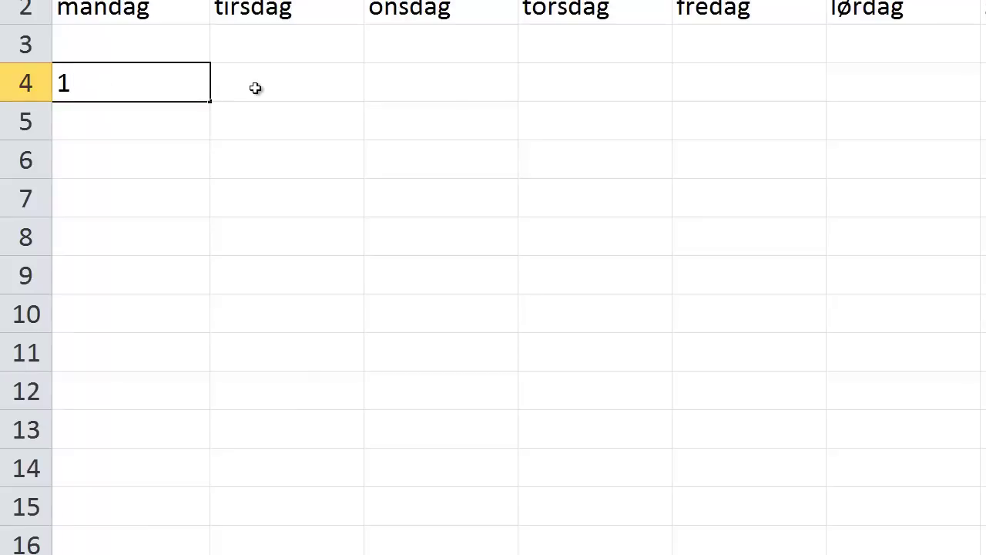
pyautogui.click(255, 87)
pyautogui.write('2')
pyautogui.click(427, 87)
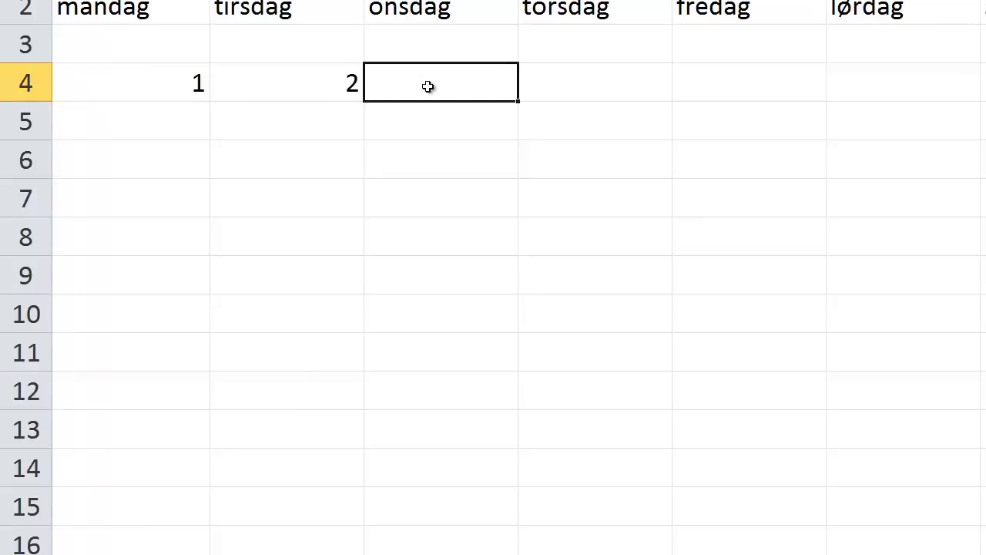
pyautogui.click(144, 49)
pyautogui.write('1')
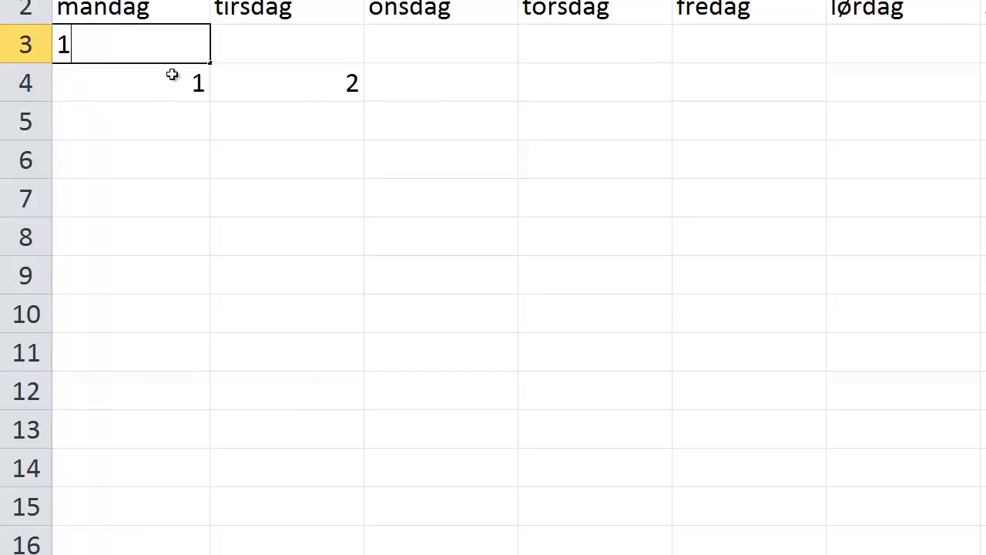
pyautogui.moveTo(154, 146); pyautogui.dragTo(714, 158)
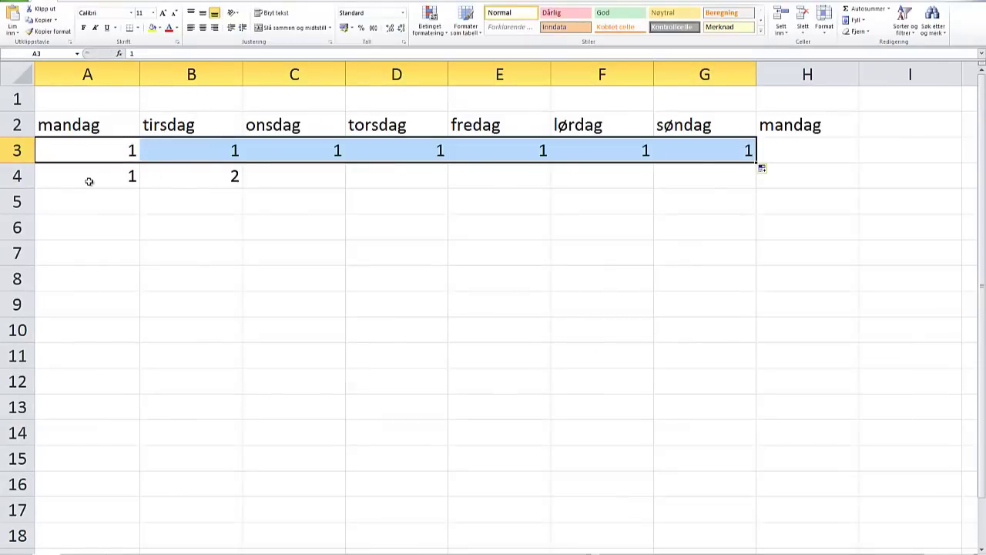
pyautogui.moveTo(89, 181); pyautogui.dragTo(161, 176)
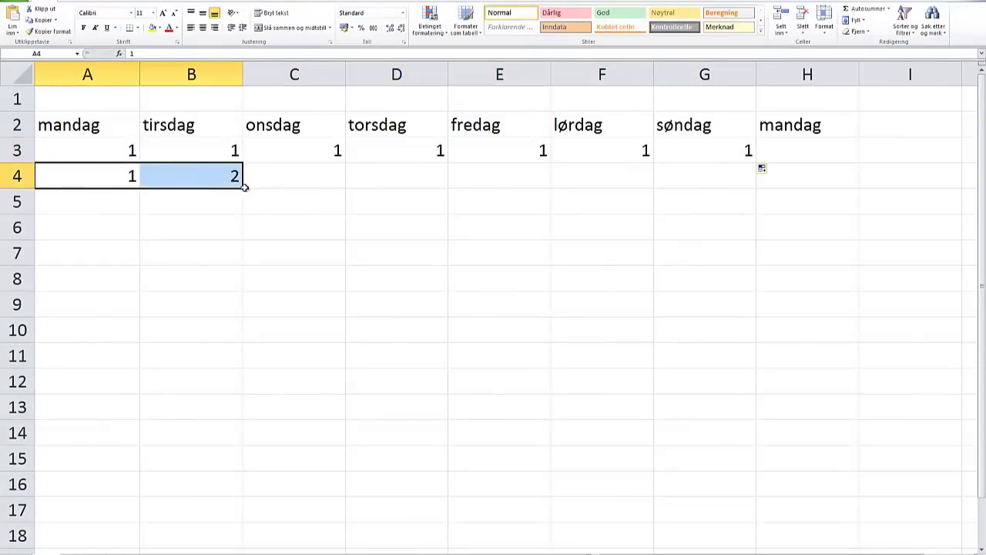
pyautogui.moveTo(242, 188); pyautogui.dragTo(748, 186)
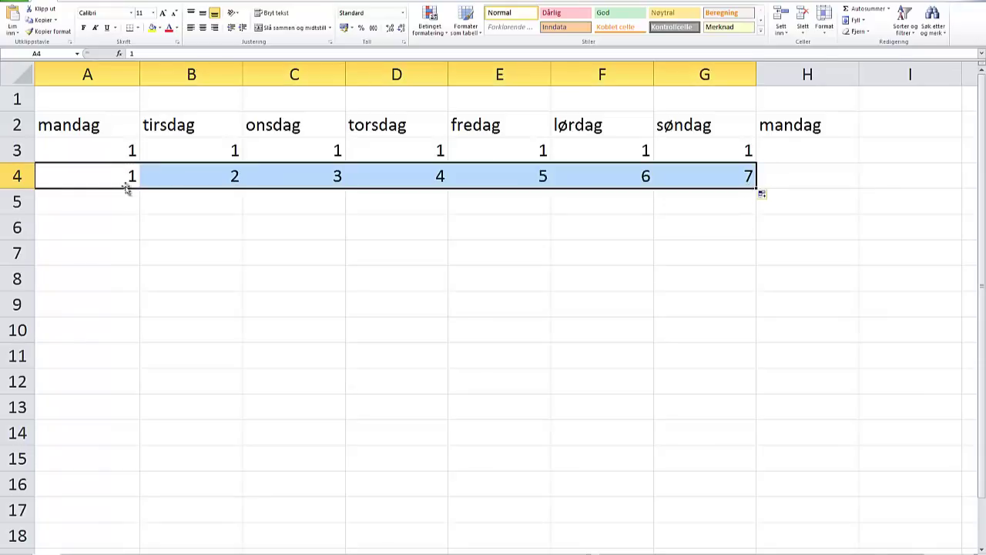
# Step: Enter 2 and 4 in A5:B5 and AutoFill row 5 with 2 through 14
pyautogui.click(99, 213)
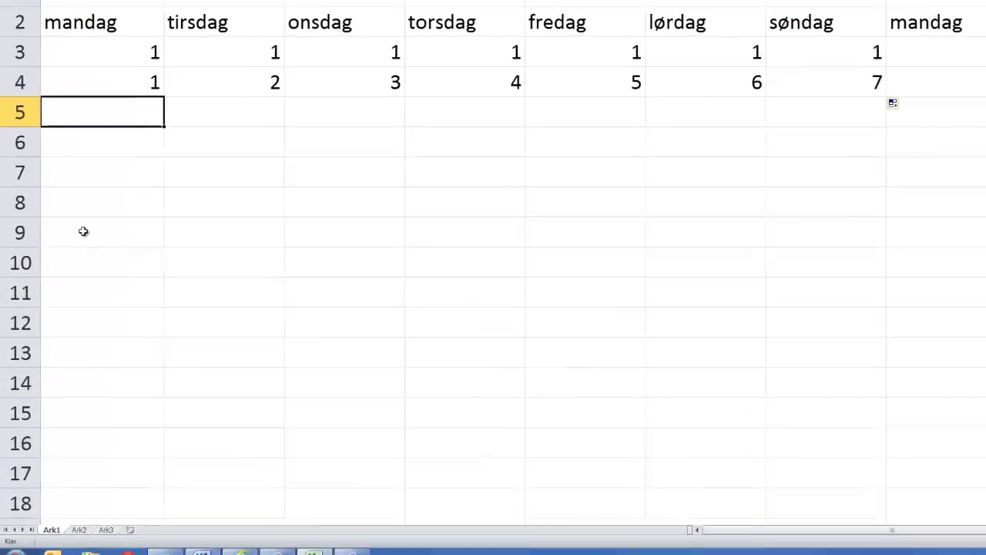
pyautogui.write('2')
pyautogui.click(279, 43)
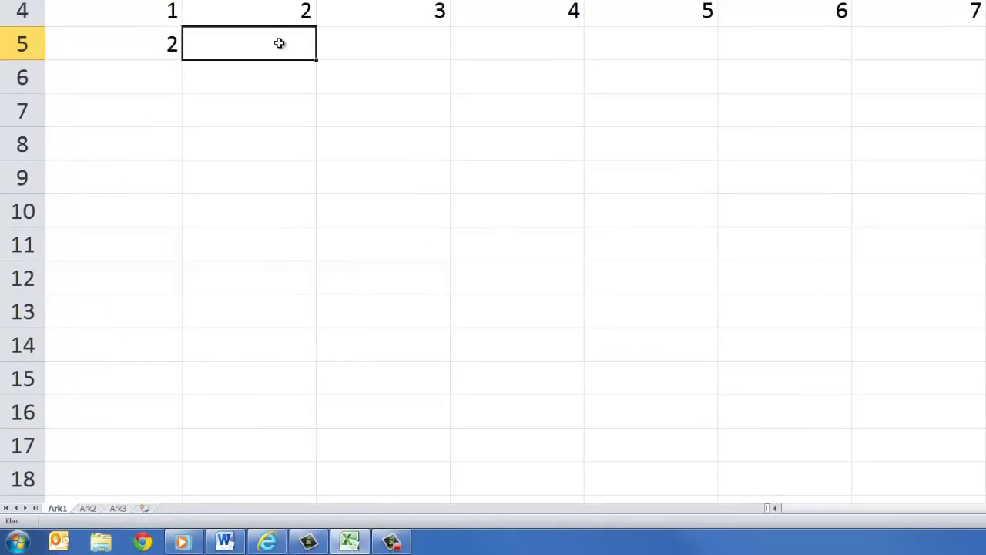
pyautogui.write('4')
pyautogui.click(406, 56)
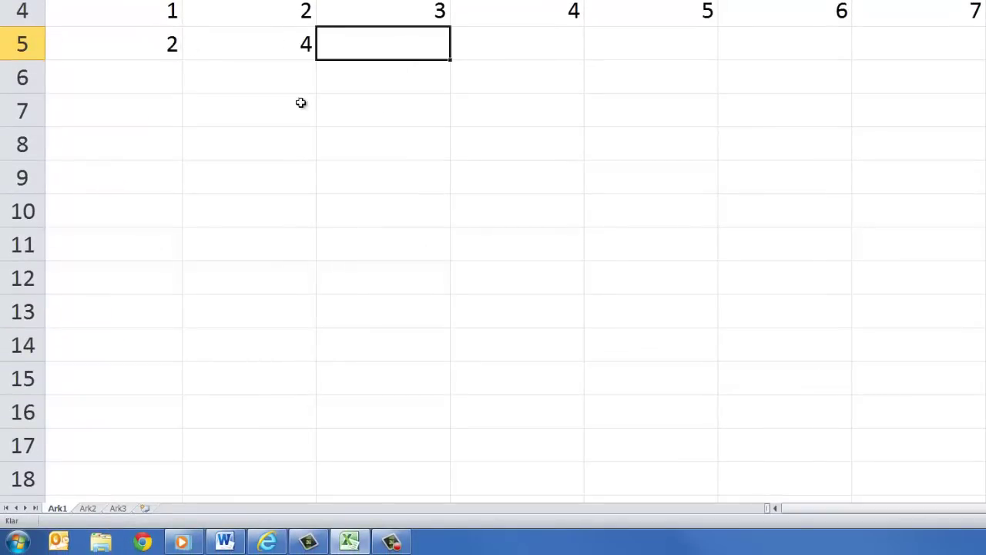
pyautogui.moveTo(90, 54); pyautogui.dragTo(301, 43)
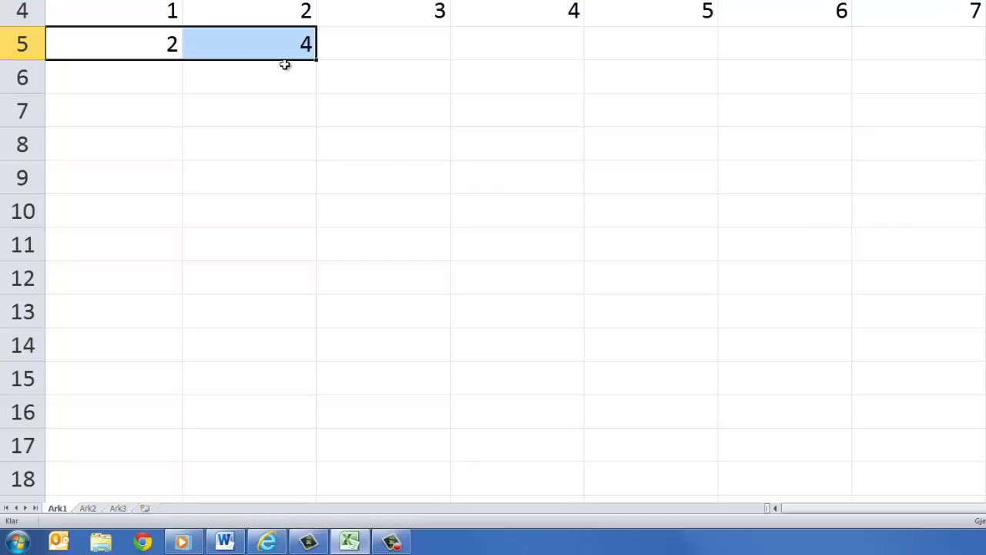
pyautogui.moveTo(316, 60); pyautogui.dragTo(982, 60)
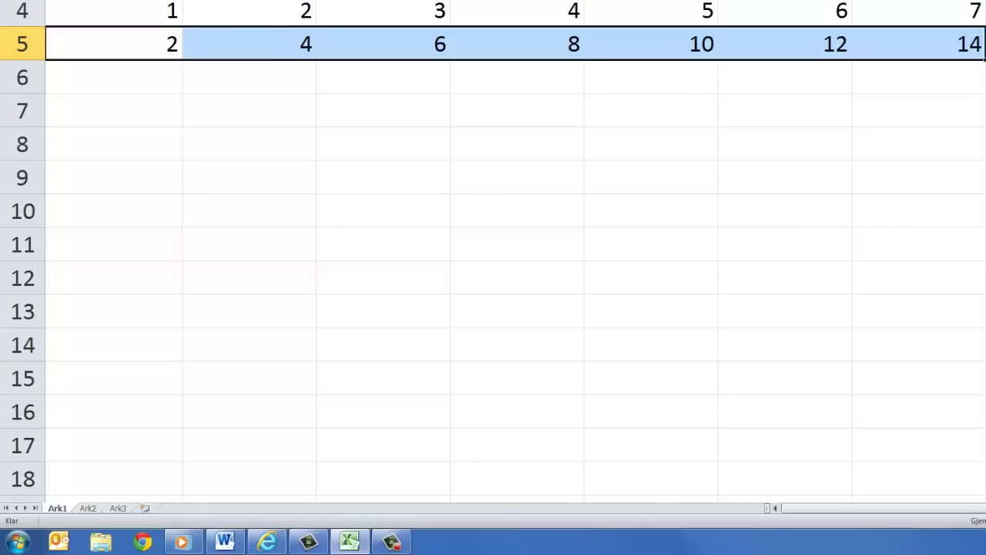
pyautogui.click(157, 80)
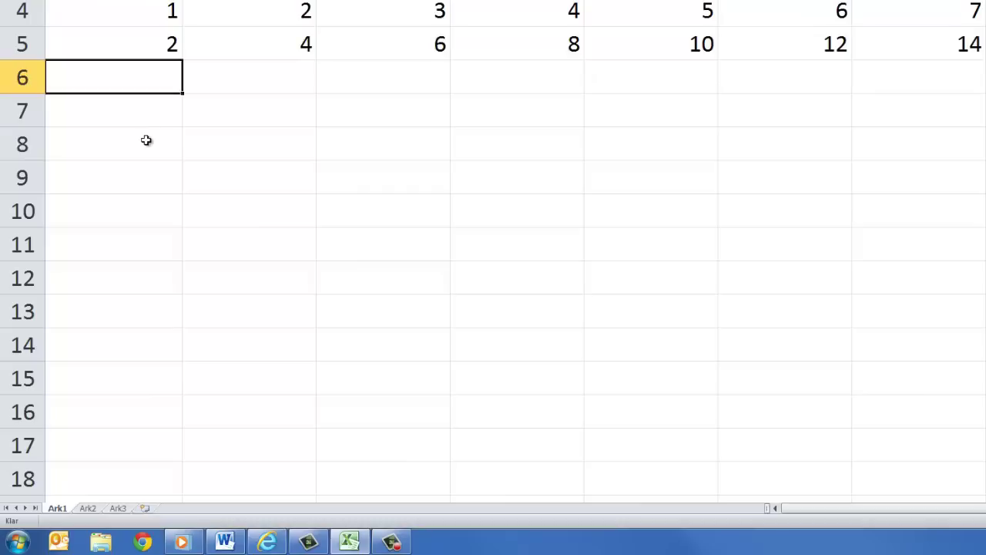
# Step: Enter lag1 and lag2 in A6:B6 and AutoFill across to lag7 in G6
pyautogui.write('magnus')
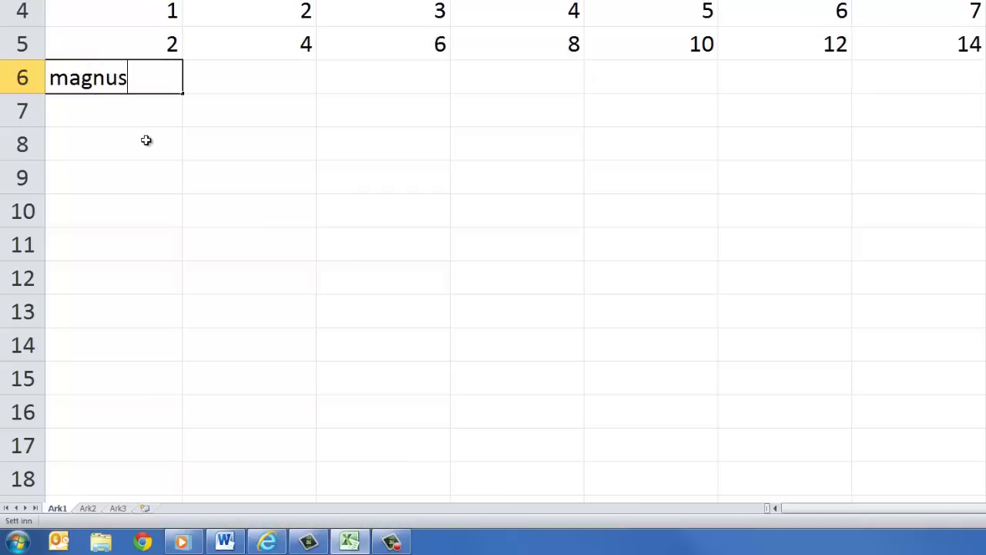
pyautogui.press('BackSpace')
pyautogui.press('BackSpace')
pyautogui.press('BackSpace')
pyautogui.press('BackSpace')
pyautogui.press('BackSpace')
pyautogui.press('BackSpace')
pyautogui.write('la')
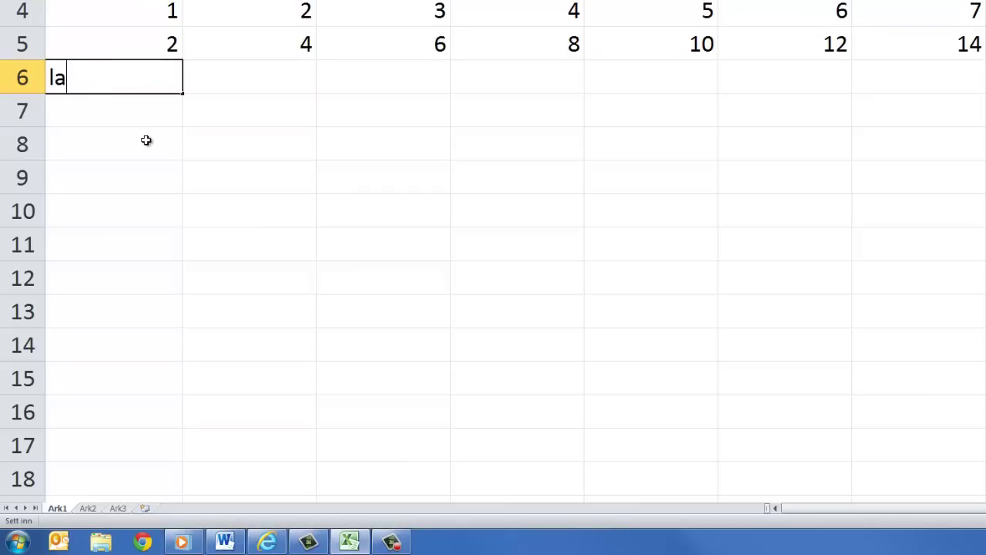
pyautogui.write('g1')
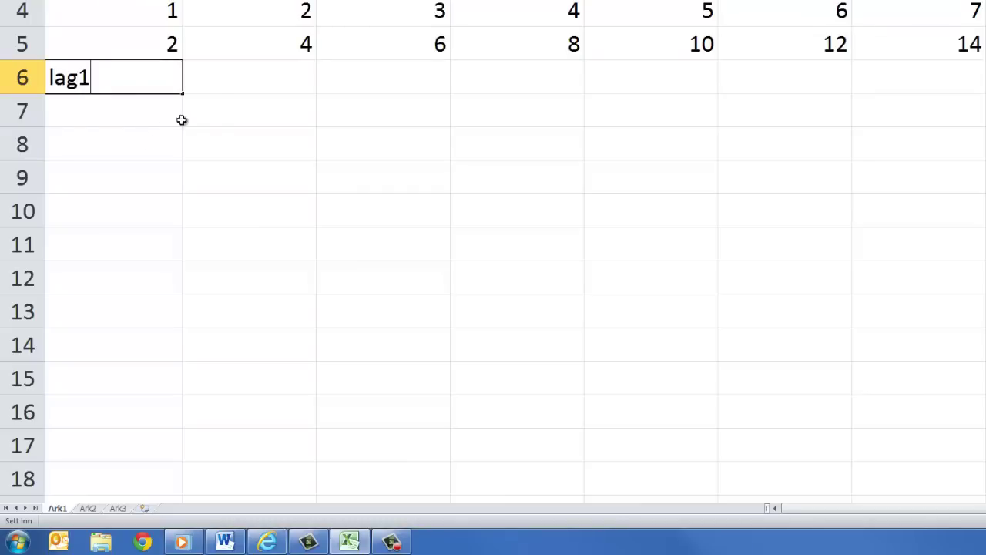
pyautogui.click(229, 79)
pyautogui.write('lag')
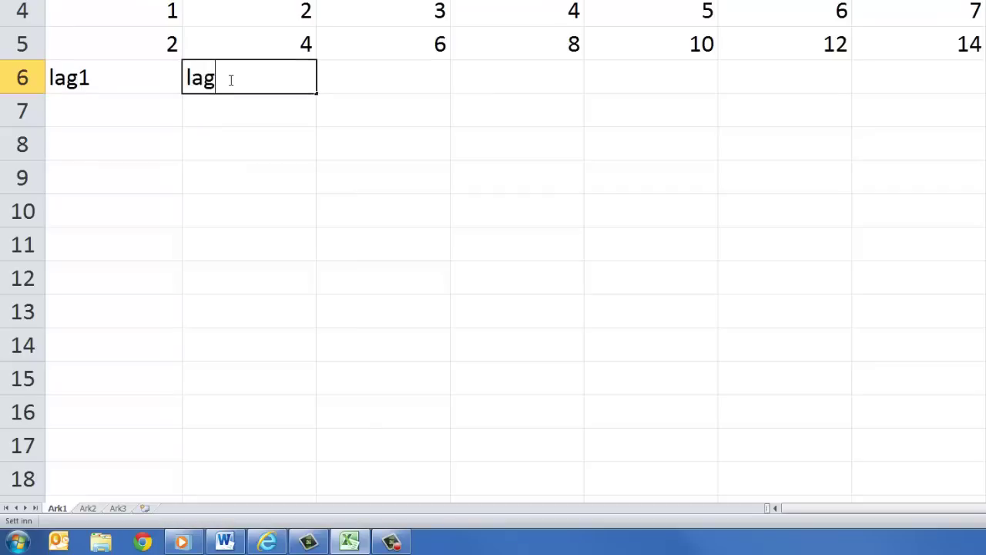
pyautogui.write('2')
pyautogui.click(234, 121)
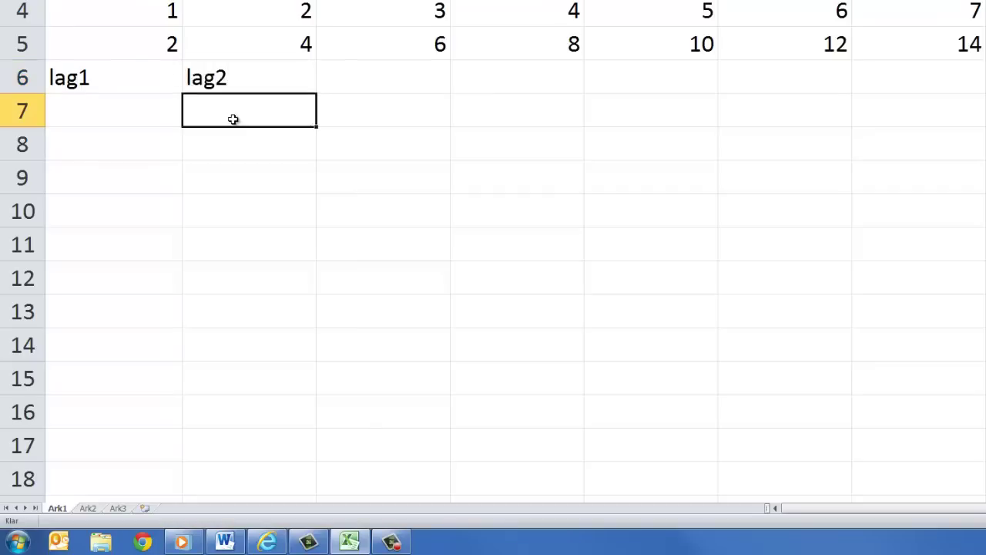
pyautogui.moveTo(123, 68); pyautogui.dragTo(249, 68)
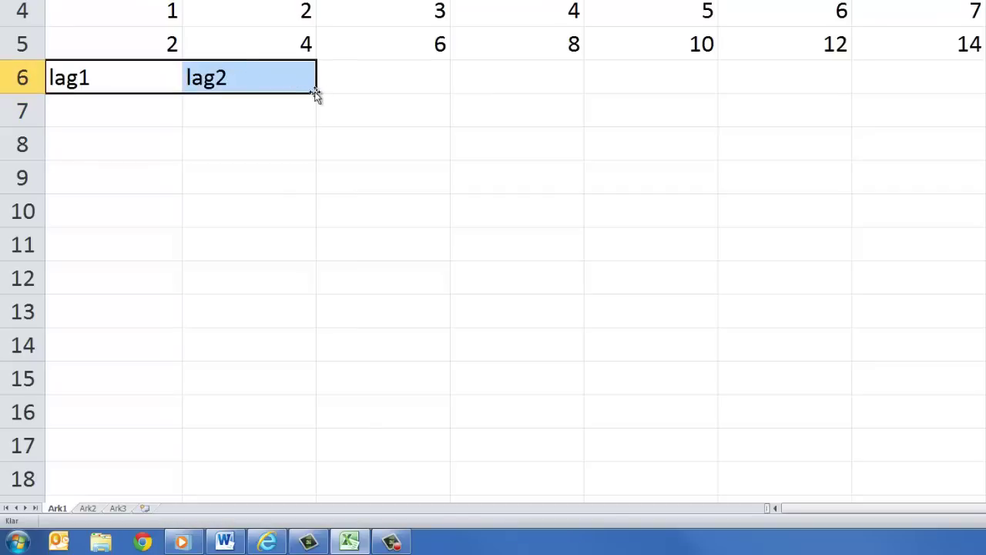
pyautogui.moveTo(316, 94)
pyautogui.mouseDown()
pyautogui.moveTo(982, 94)
pyautogui.moveTo(870, 94)
pyautogui.mouseUp()
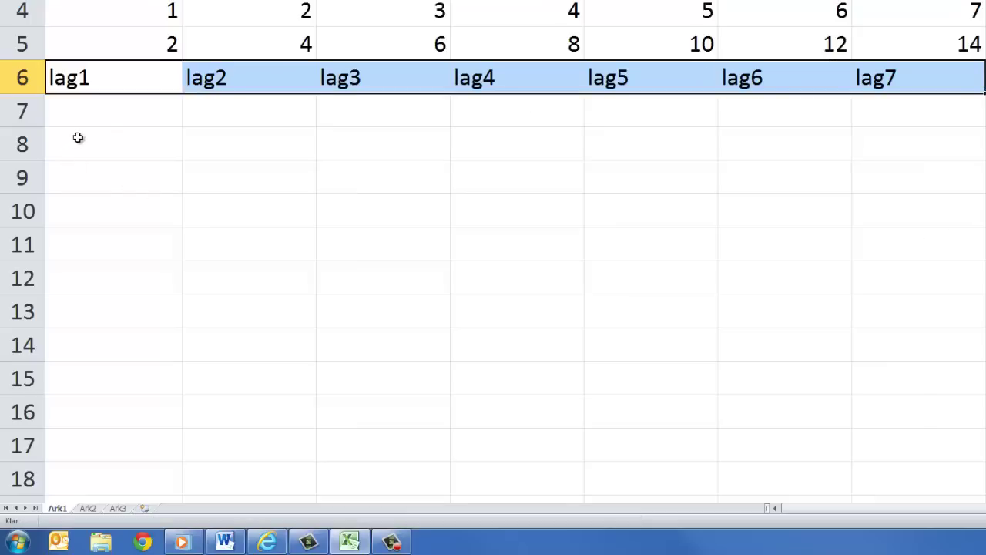
pyautogui.click(108, 117)
# Step: Enter the dates 1 feb in B7 and 2 feb in B8
pyautogui.press('Tab')
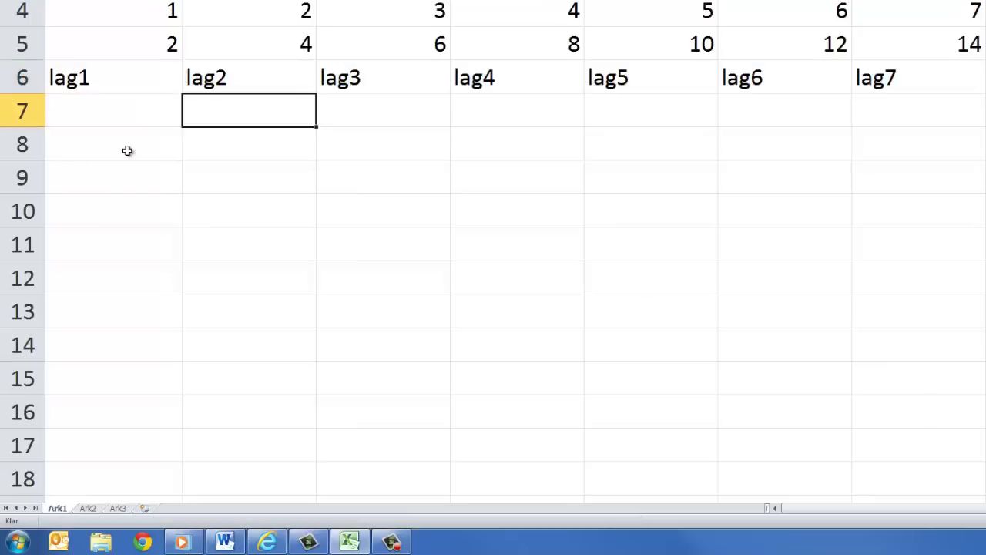
pyautogui.write('1 ')
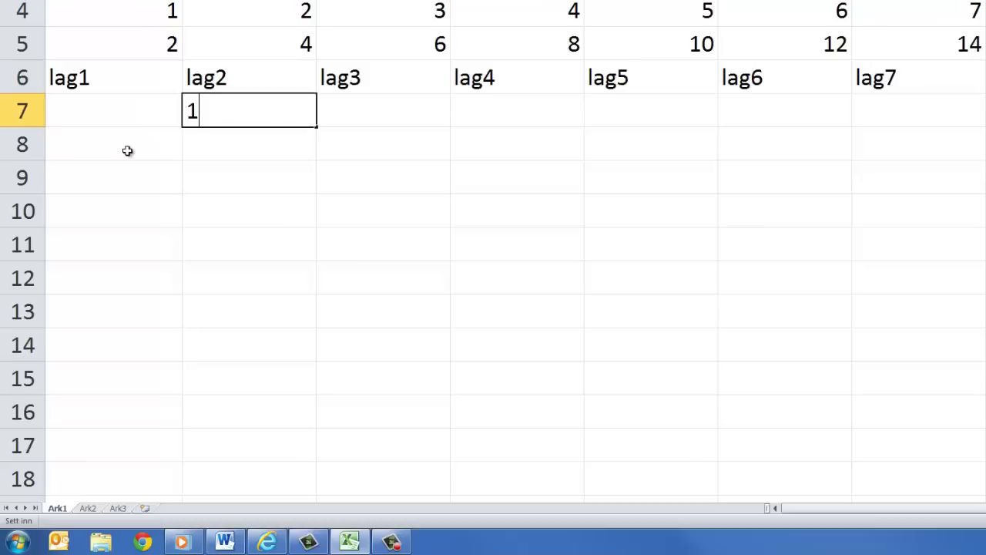
pyautogui.write('jan')
pyautogui.press('BackSpace')
pyautogui.press('BackSpace')
pyautogui.write('feg')
pyautogui.press('BackSpace')
pyautogui.write('b')
pyautogui.press('Return')
pyautogui.write('2')
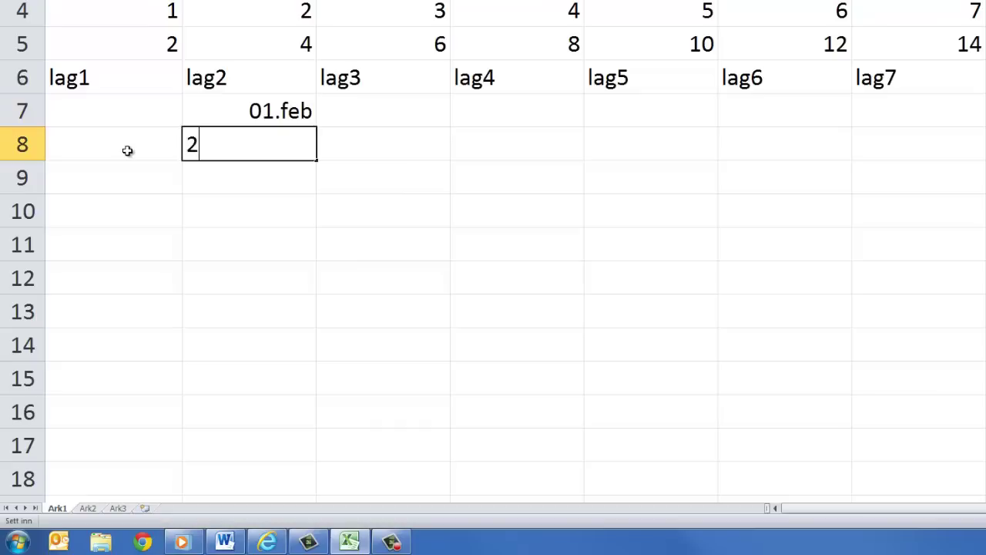
pyautogui.write(' feb')
pyautogui.press('Return')
# Step: AutoFill the daily dates down column B to 04.mar in B39
pyautogui.moveTo(227, 112); pyautogui.dragTo(235, 140)
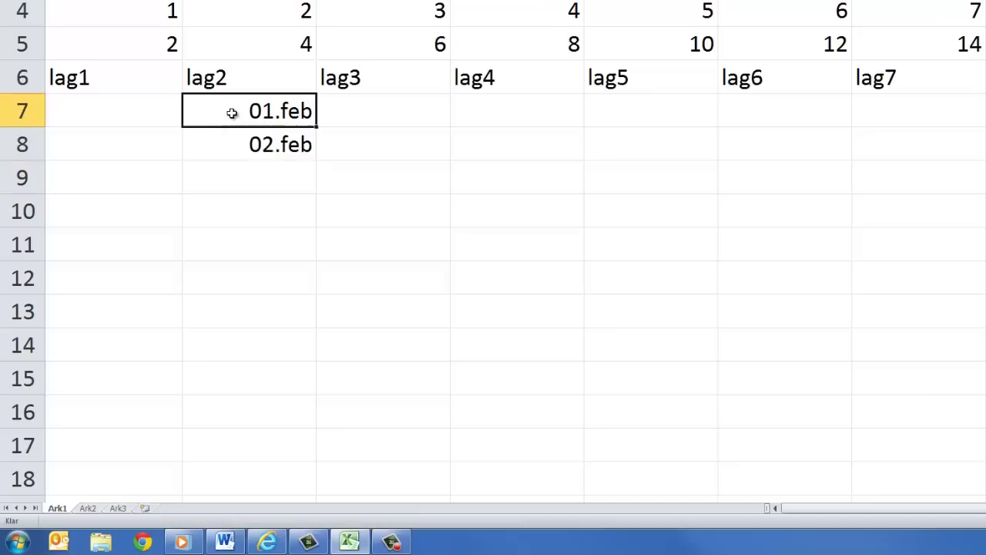
pyautogui.moveTo(325, 164)
pyautogui.mouseDown()
pyautogui.moveTo(294, 445)
pyautogui.moveTo(313, 504)
pyautogui.moveTo(313, 485)
pyautogui.mouseUp()
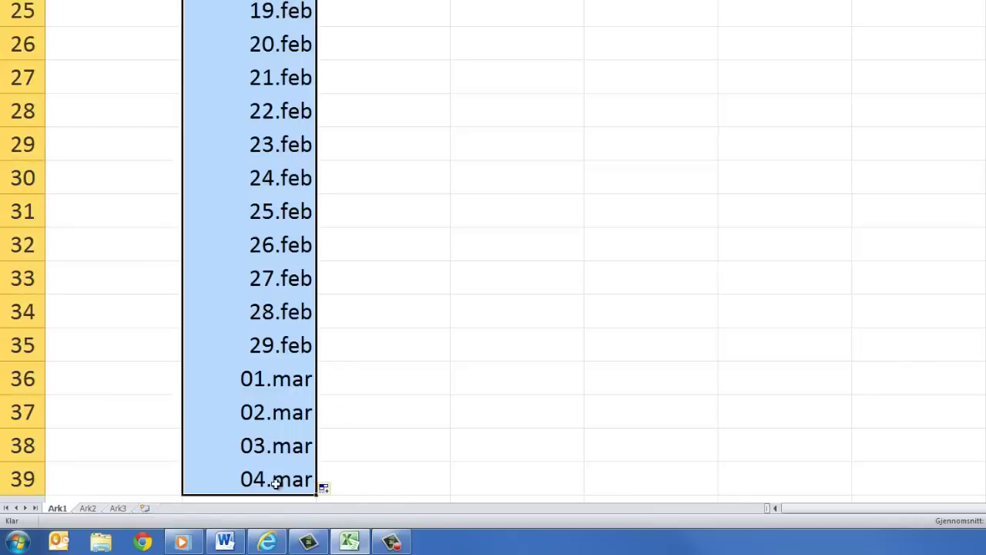
pyautogui.click(417, 149)
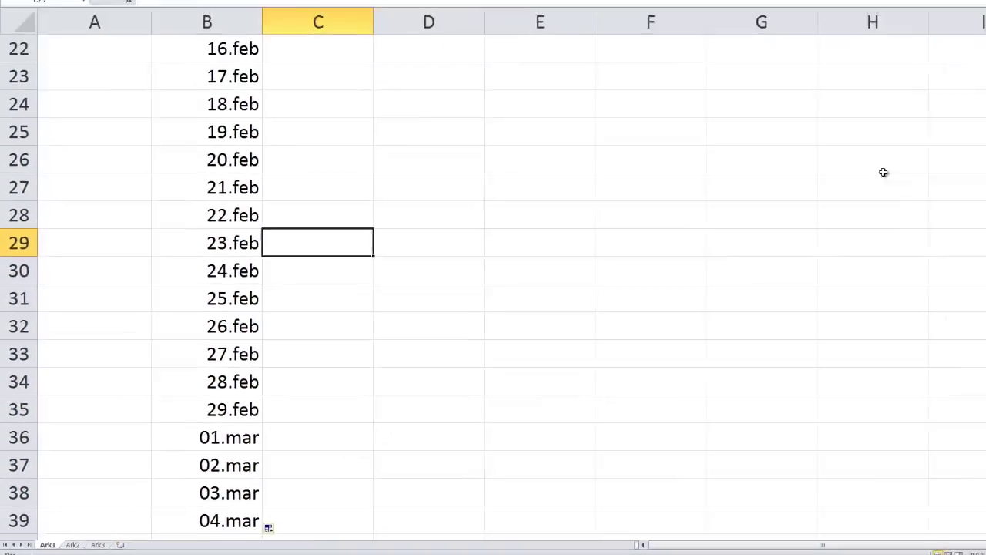
pyautogui.moveTo(982, 386); pyautogui.dragTo(981, 177)
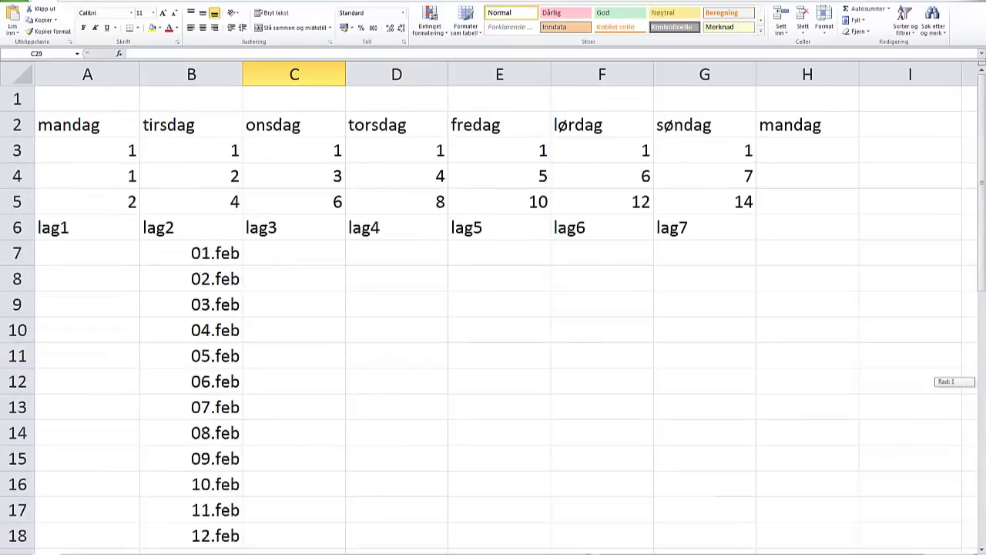
pyautogui.click(310, 231)
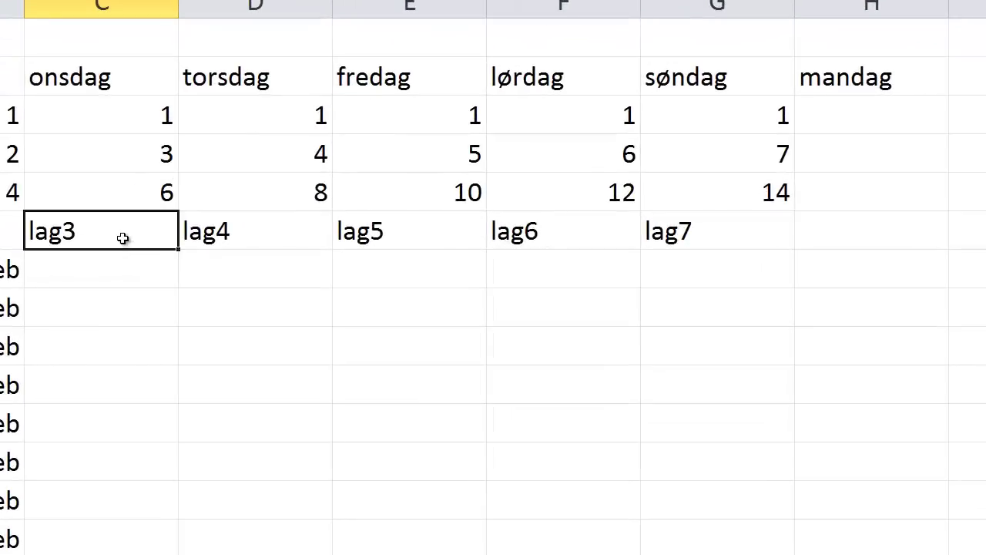